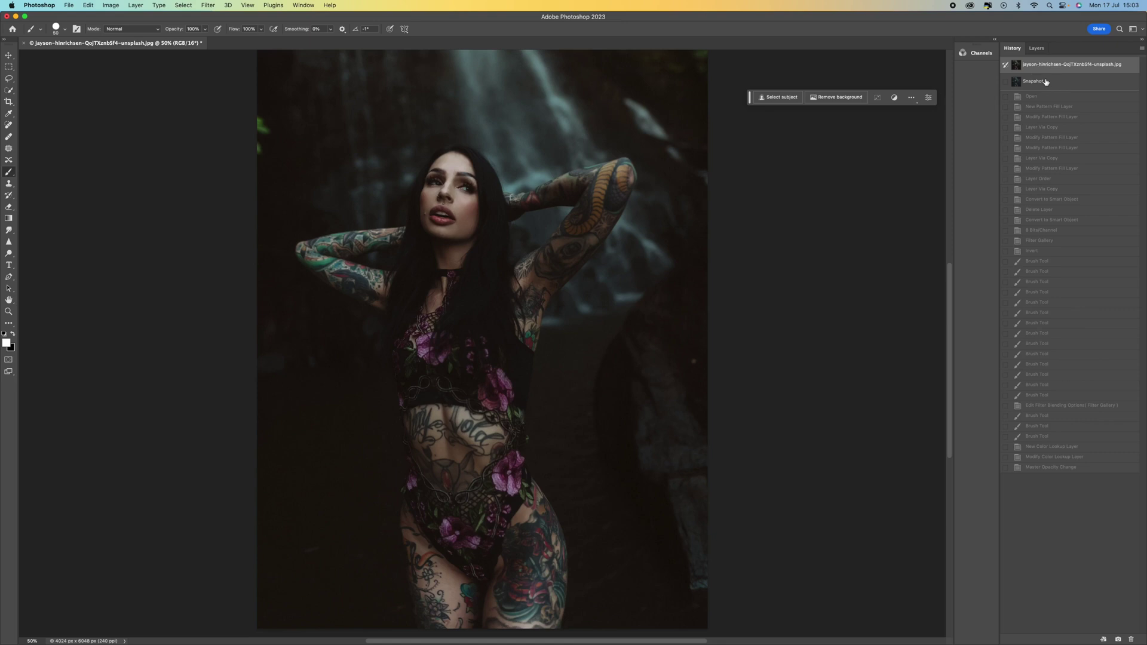
Compare the finished and original snapshots, then create a new 1080×1080 px document
click(1046, 82)
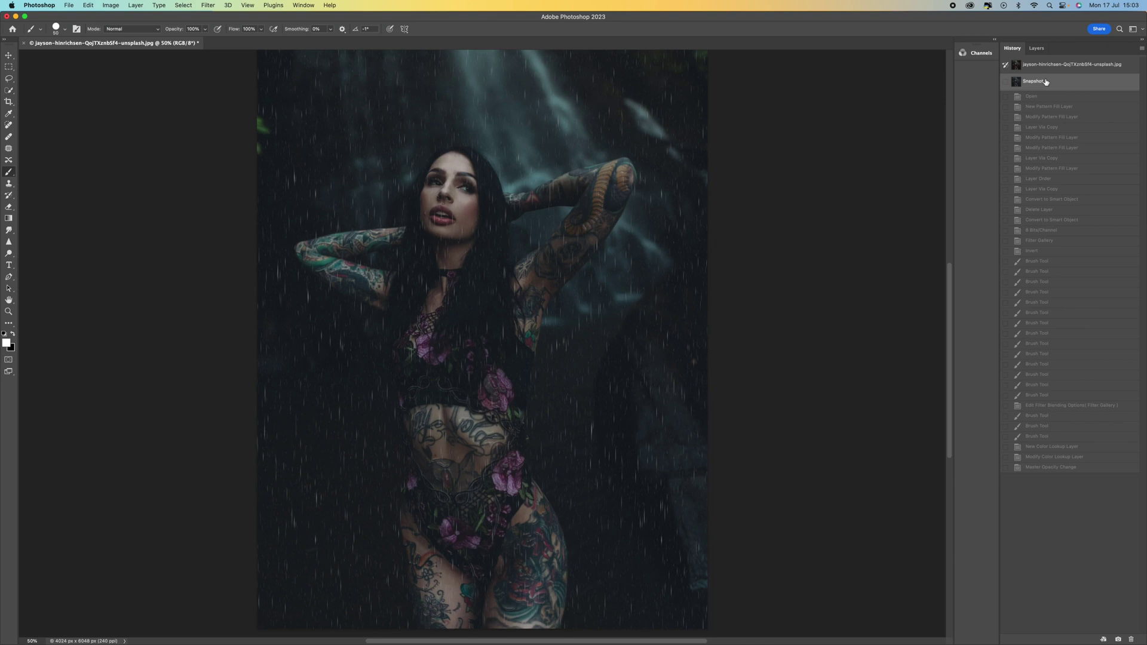
click(1044, 67)
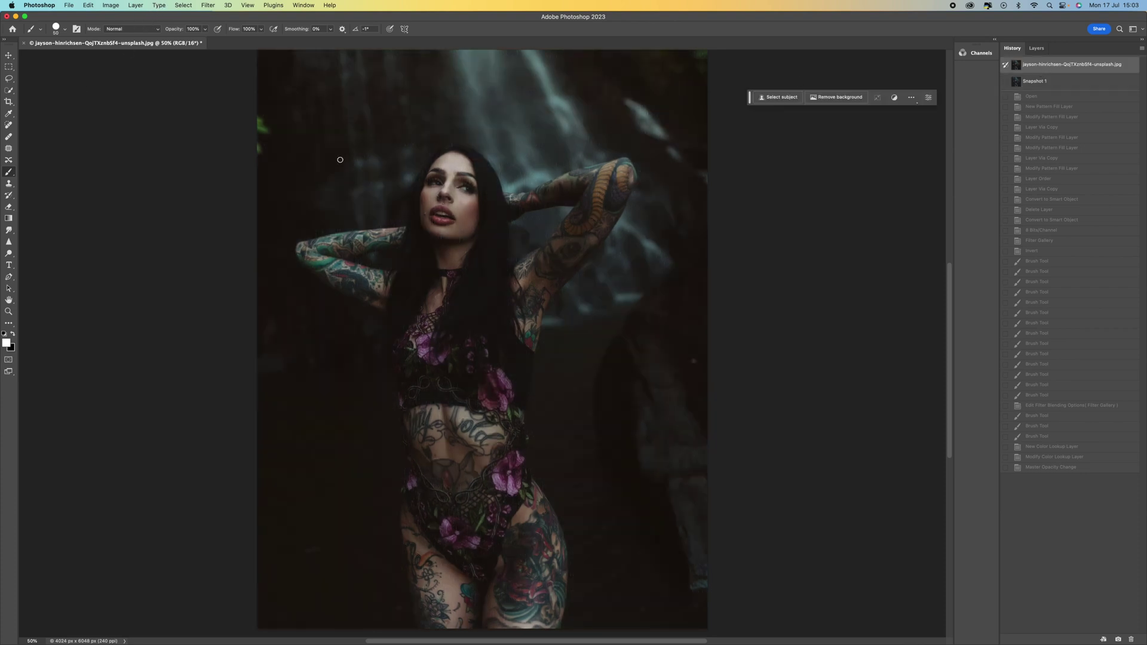
click(69, 5)
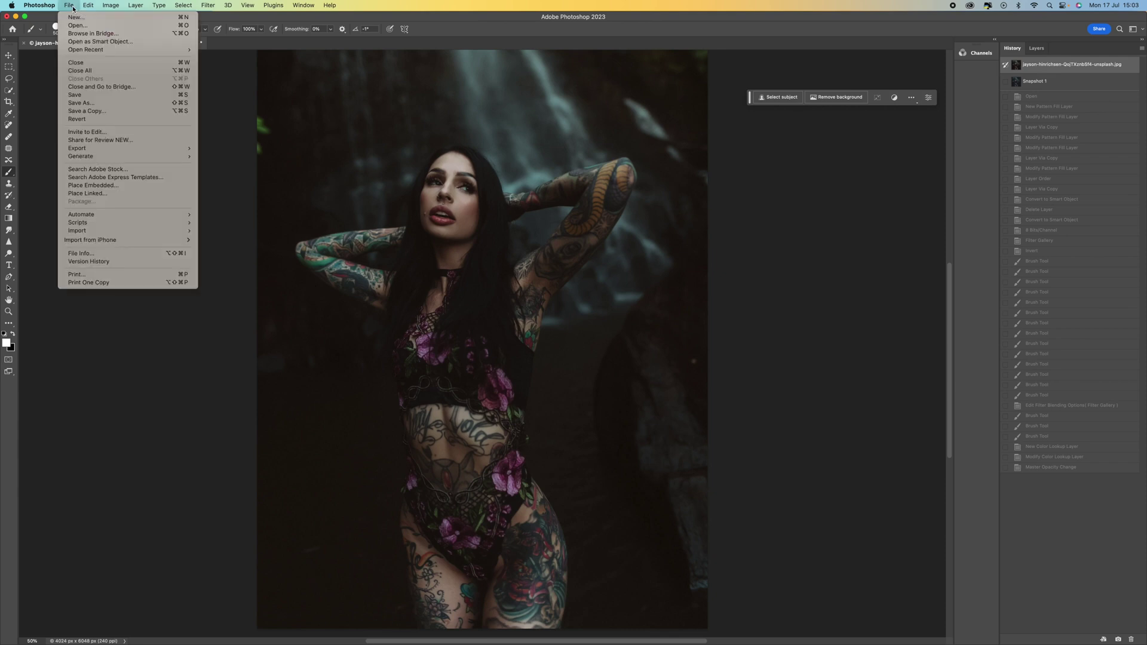
click(74, 17)
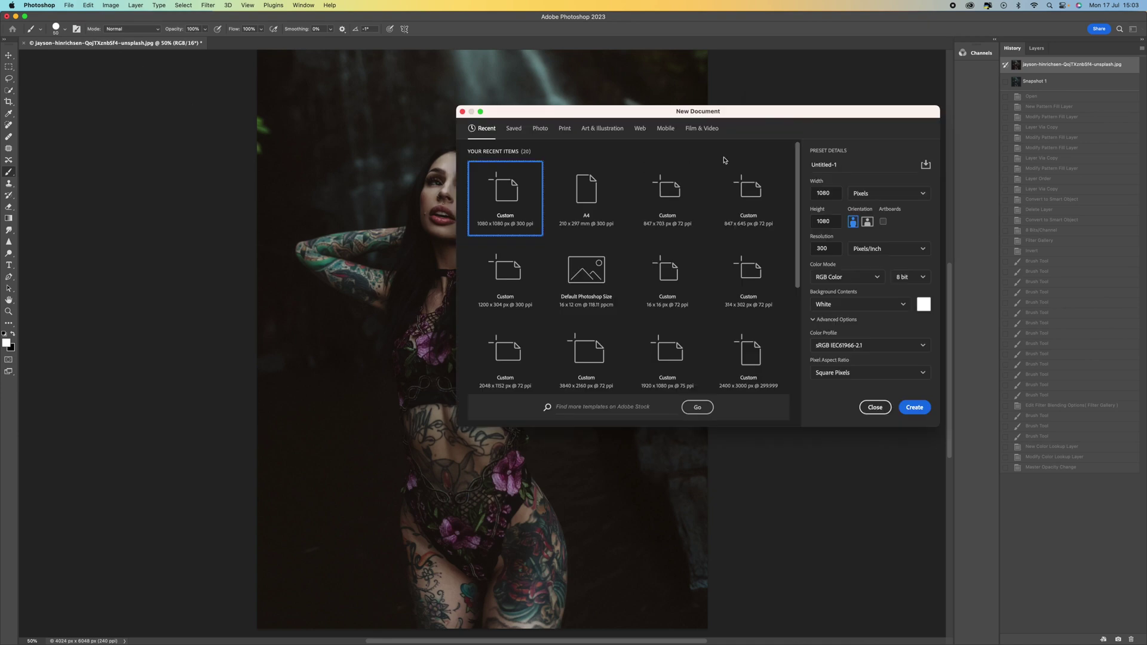
drag(839, 192, 799, 221)
click(875, 193)
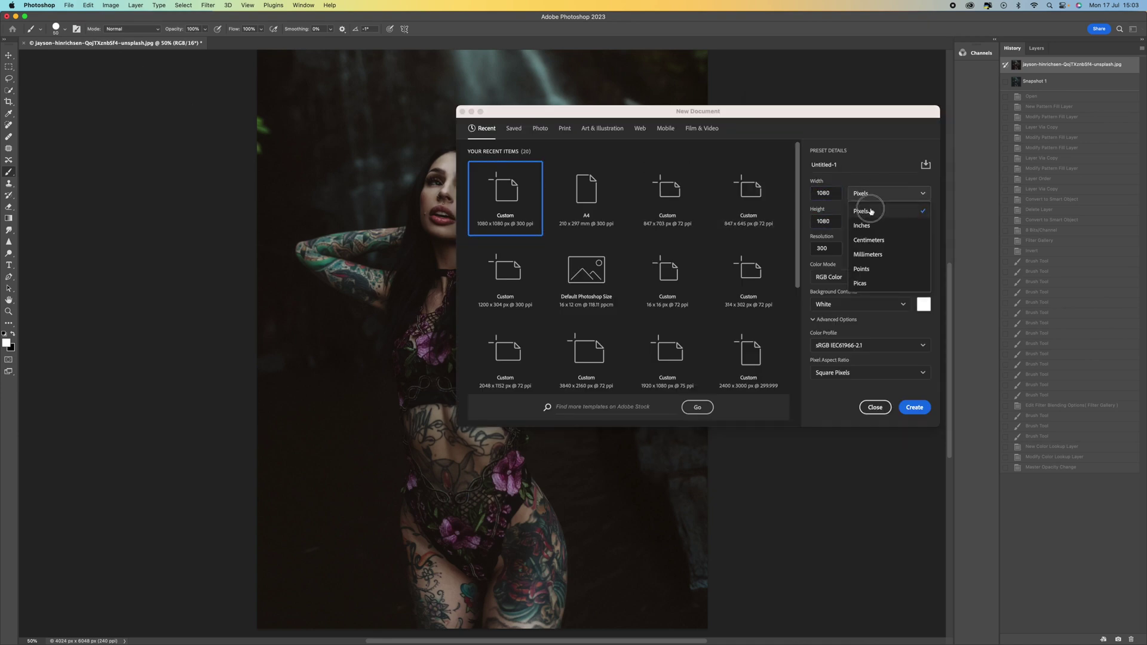
click(872, 210)
click(914, 408)
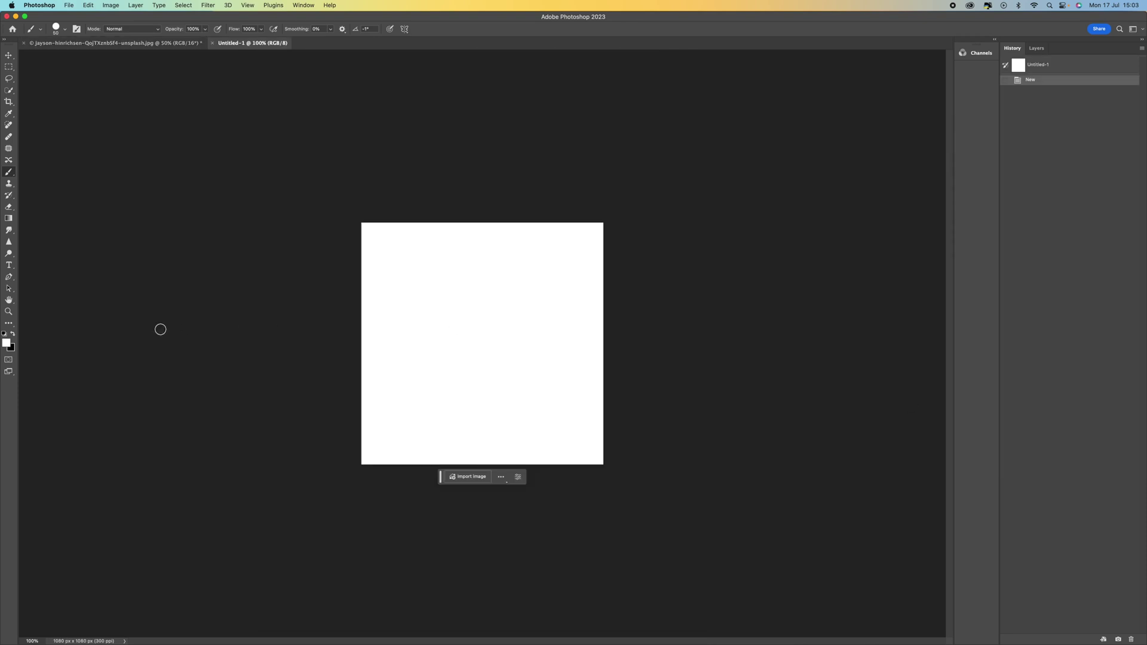
Reset default colours and render a Fibers texture with Variance 64 and Strength 37
click(5, 336)
click(213, 6)
mouse_move(234, 162)
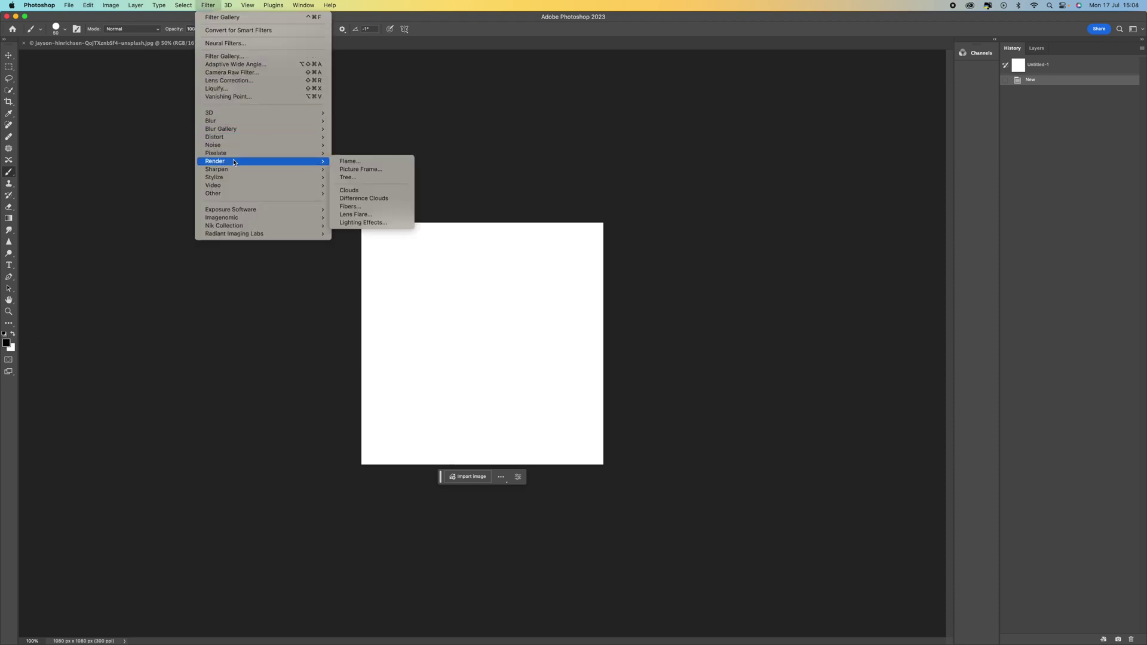
click(385, 204)
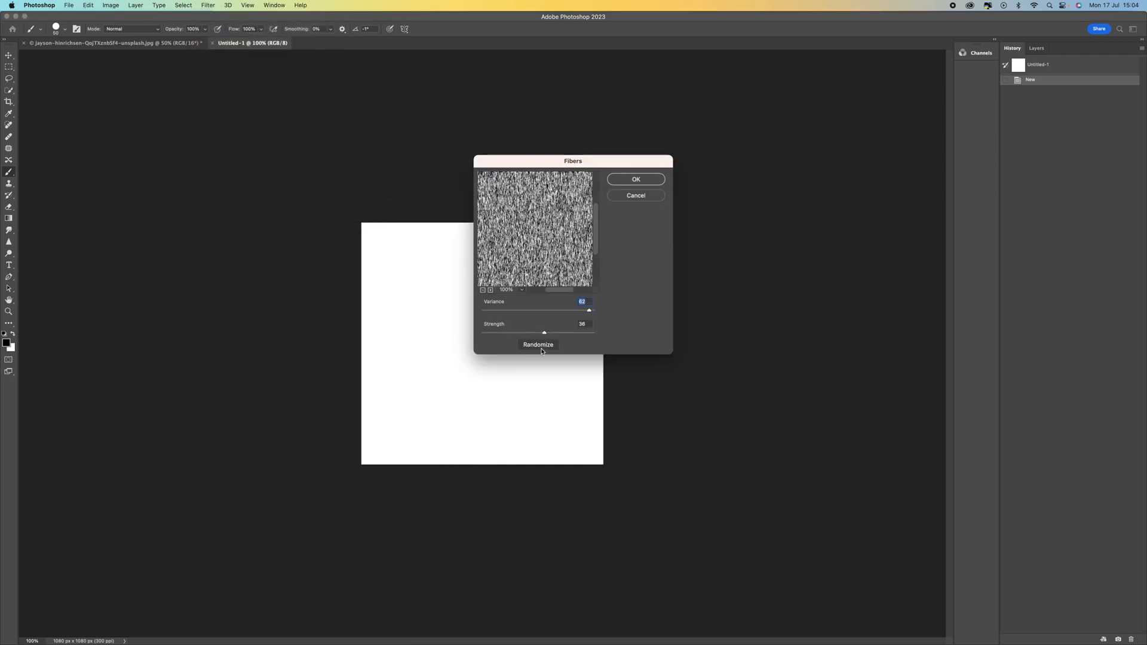
click(541, 349)
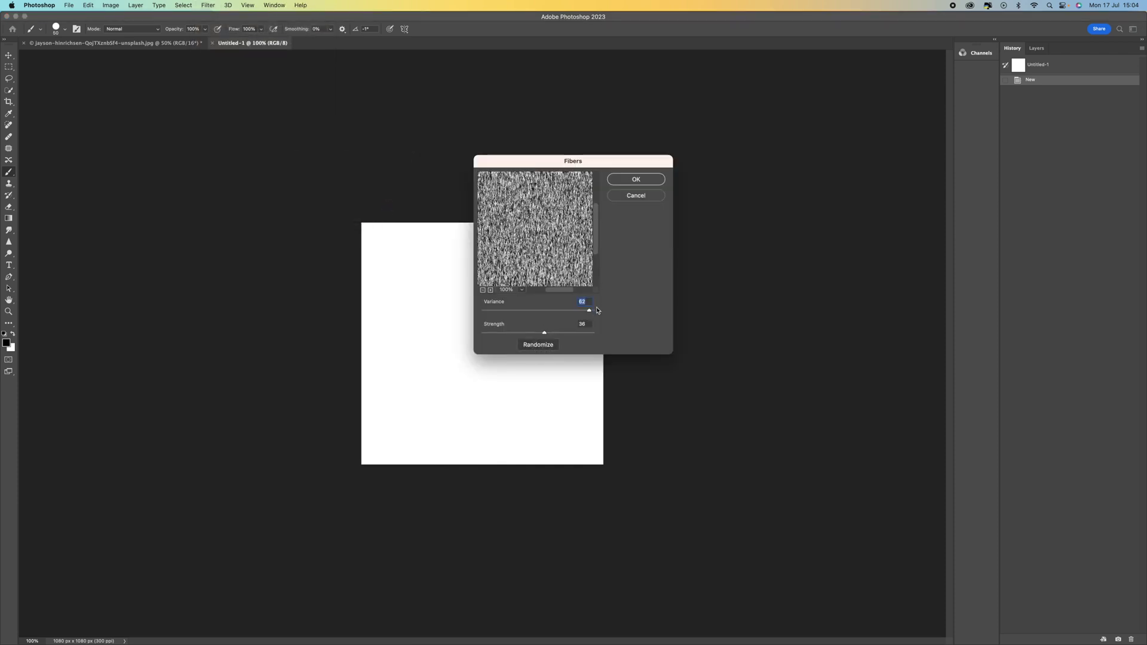
drag(597, 310, 634, 312)
drag(544, 334, 546, 335)
click(635, 180)
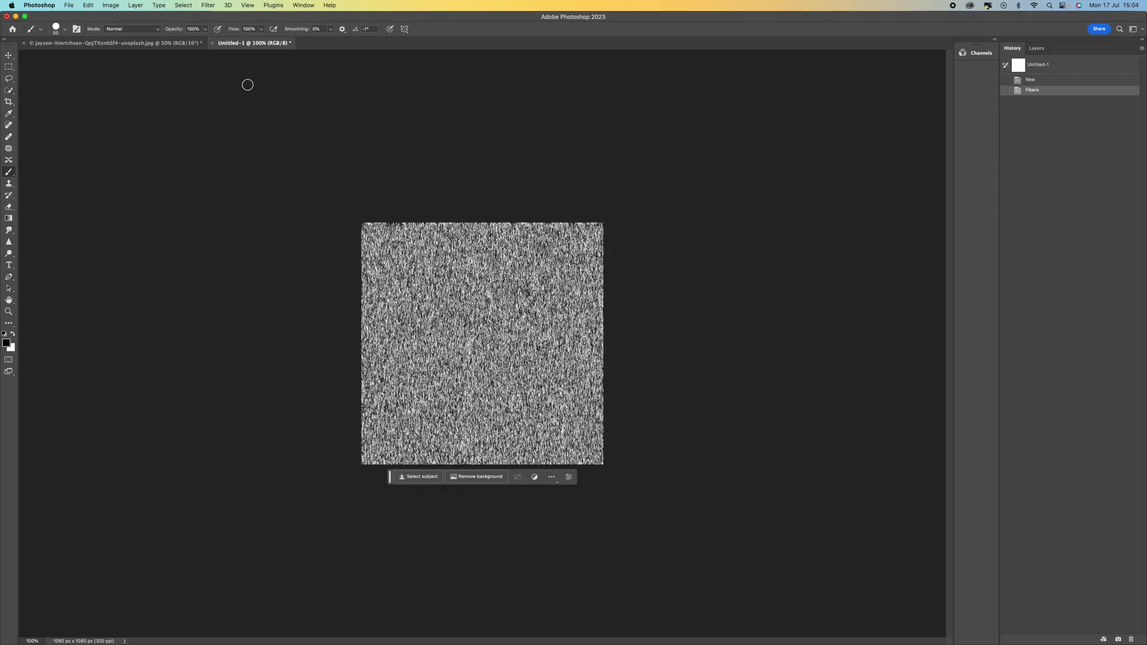
Darken the fiber texture with Levels by raising the black input point
click(111, 5)
mouse_move(173, 30)
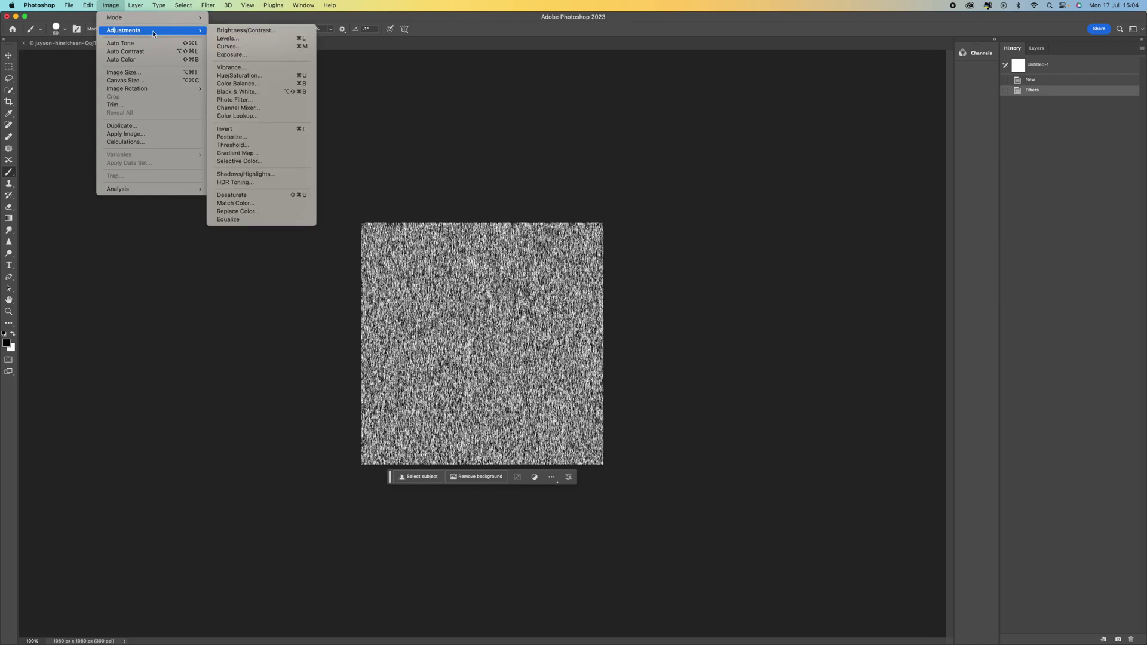
click(244, 39)
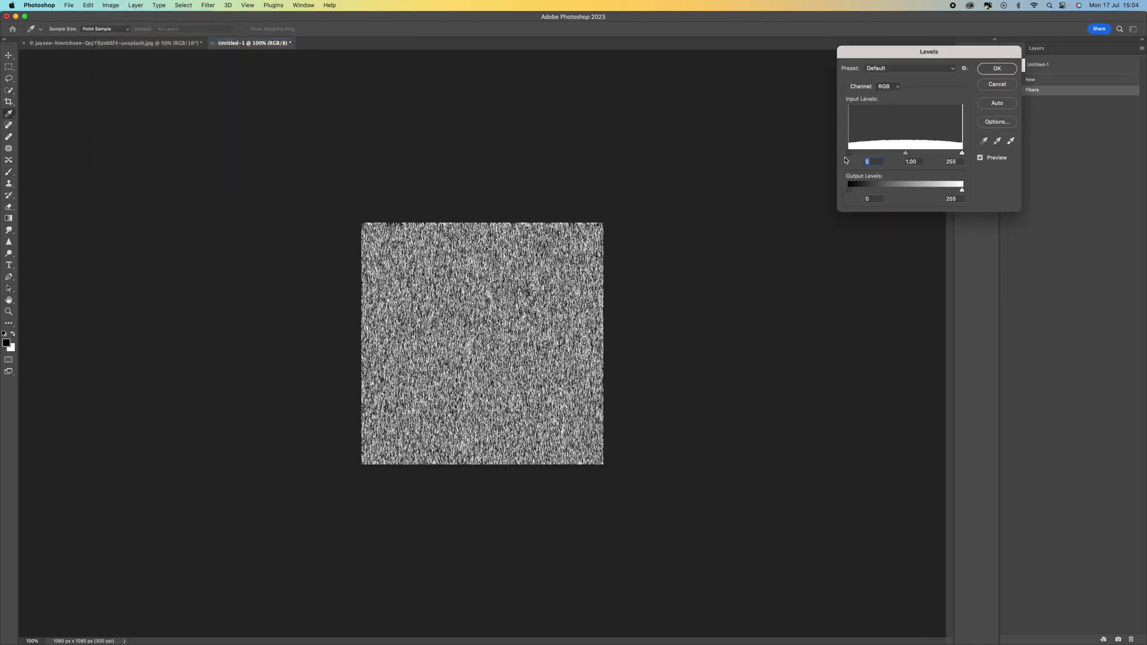
drag(899, 57, 762, 103)
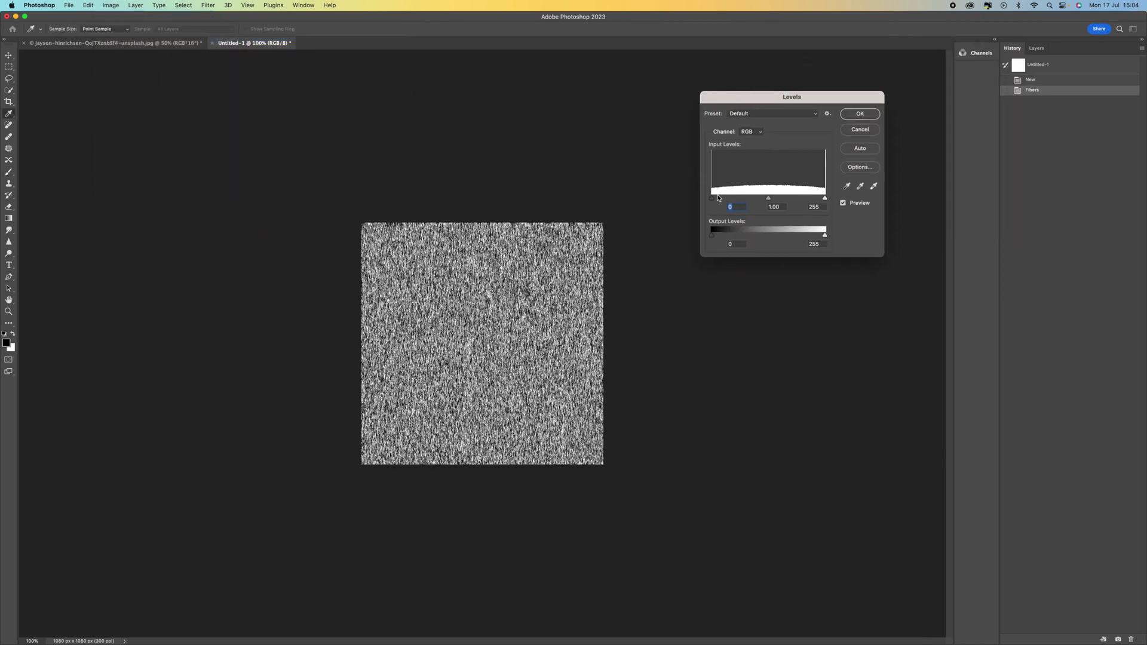
drag(712, 198, 818, 203)
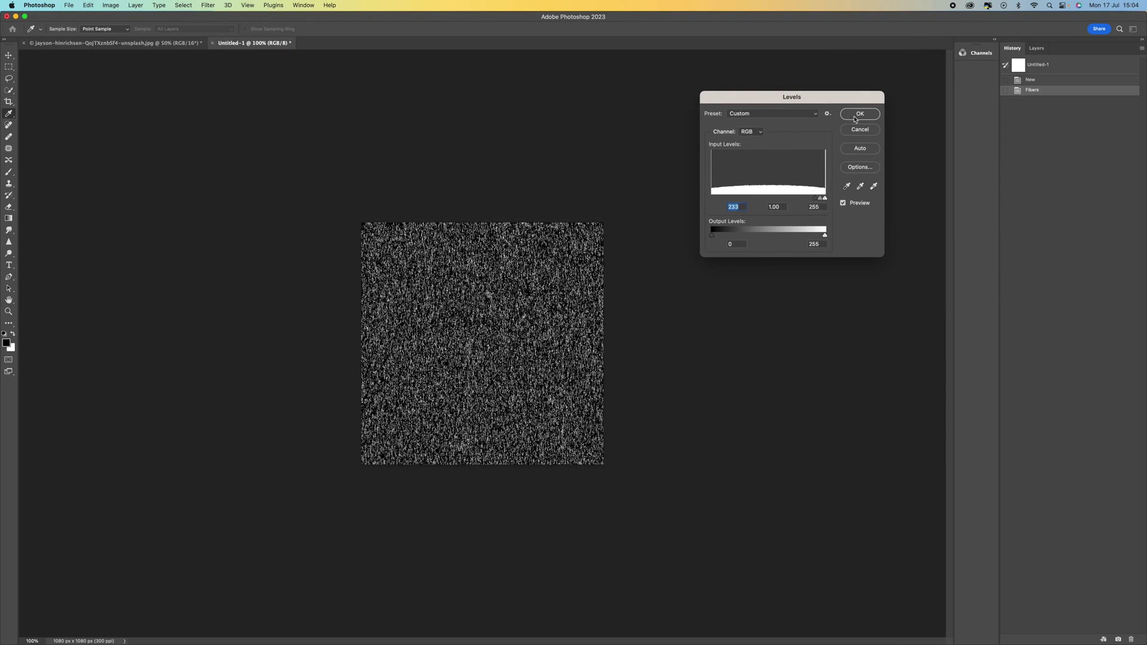
click(859, 114)
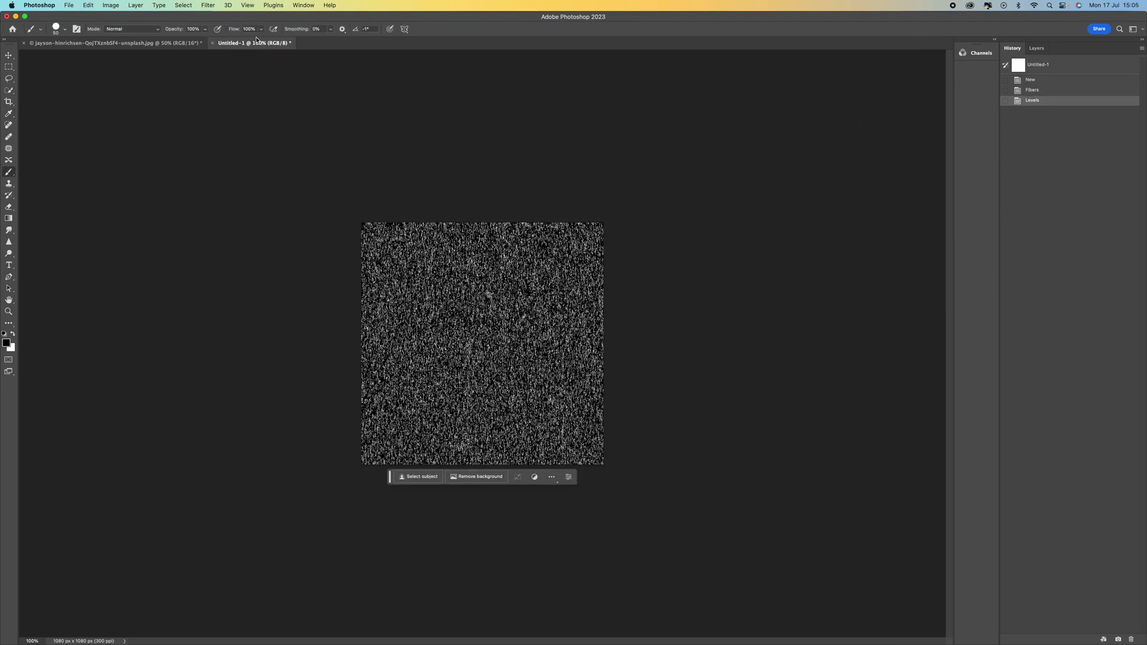
Smear the specks into vertical streaks with Motion Blur at 90°, Distance 29 px
click(213, 6)
mouse_move(227, 122)
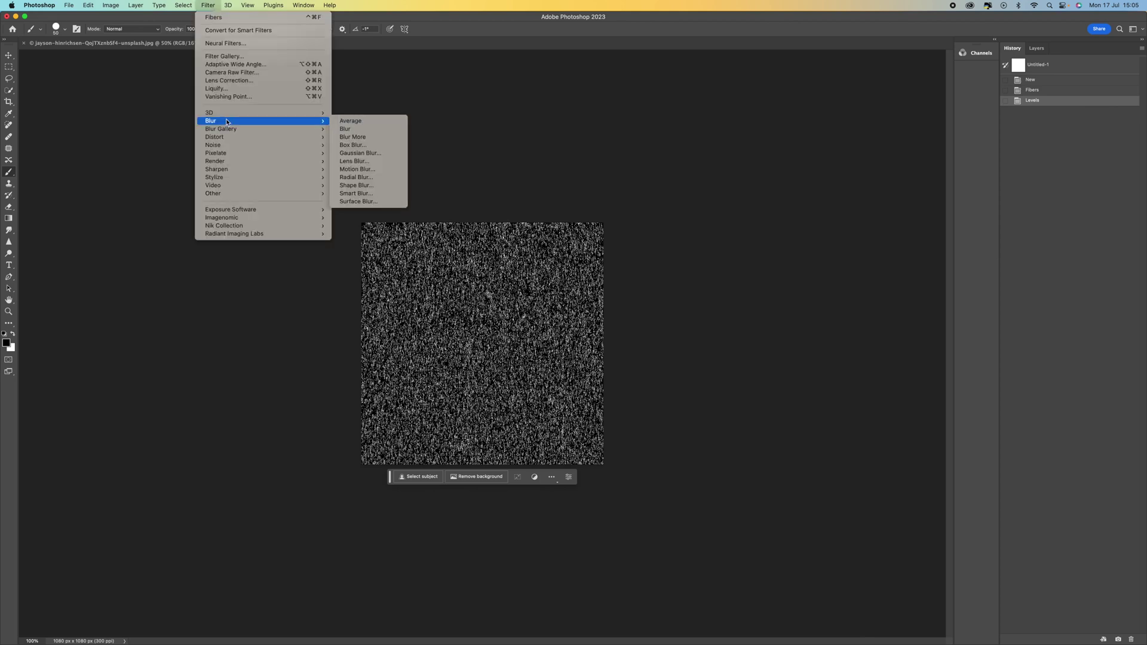
click(357, 169)
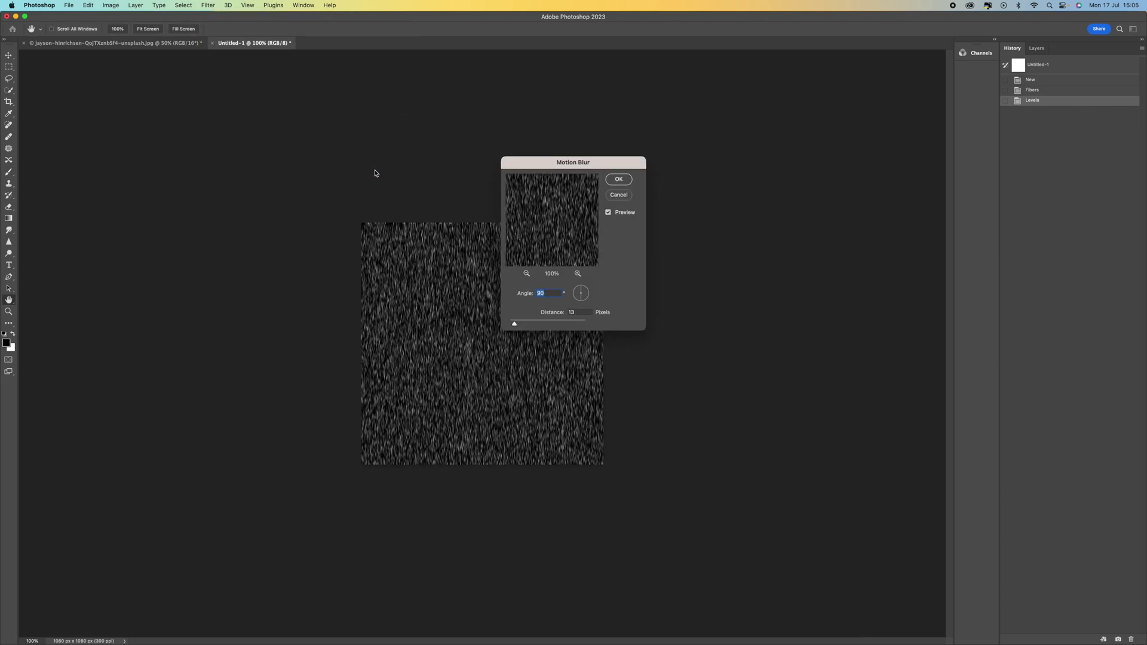
drag(588, 166, 742, 130)
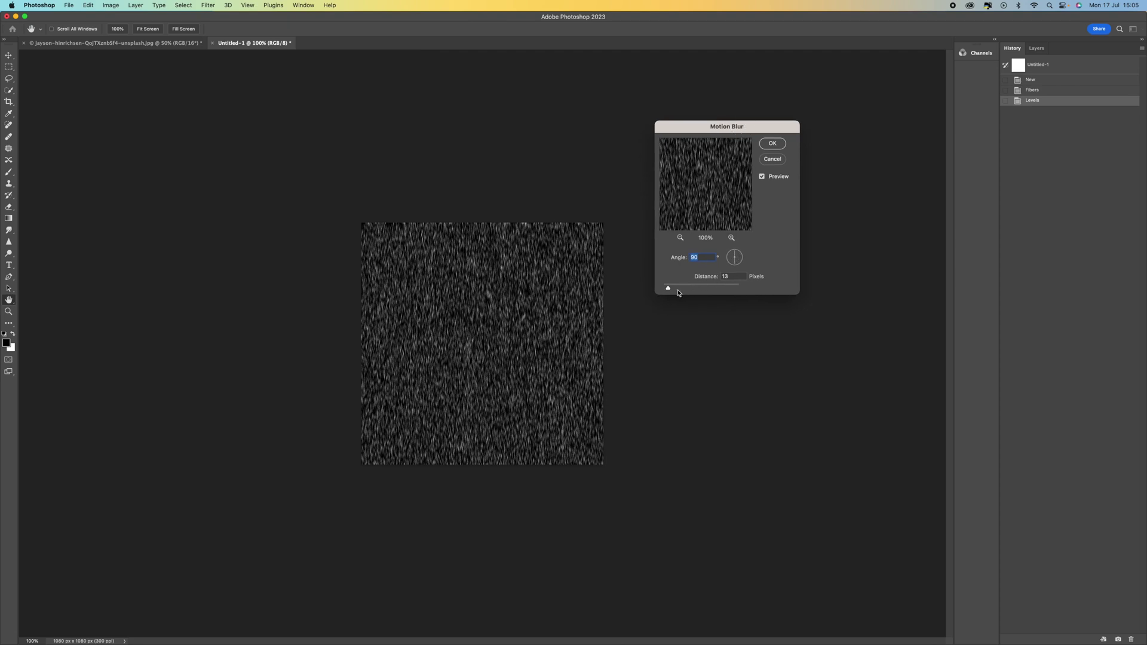
drag(669, 288, 675, 290)
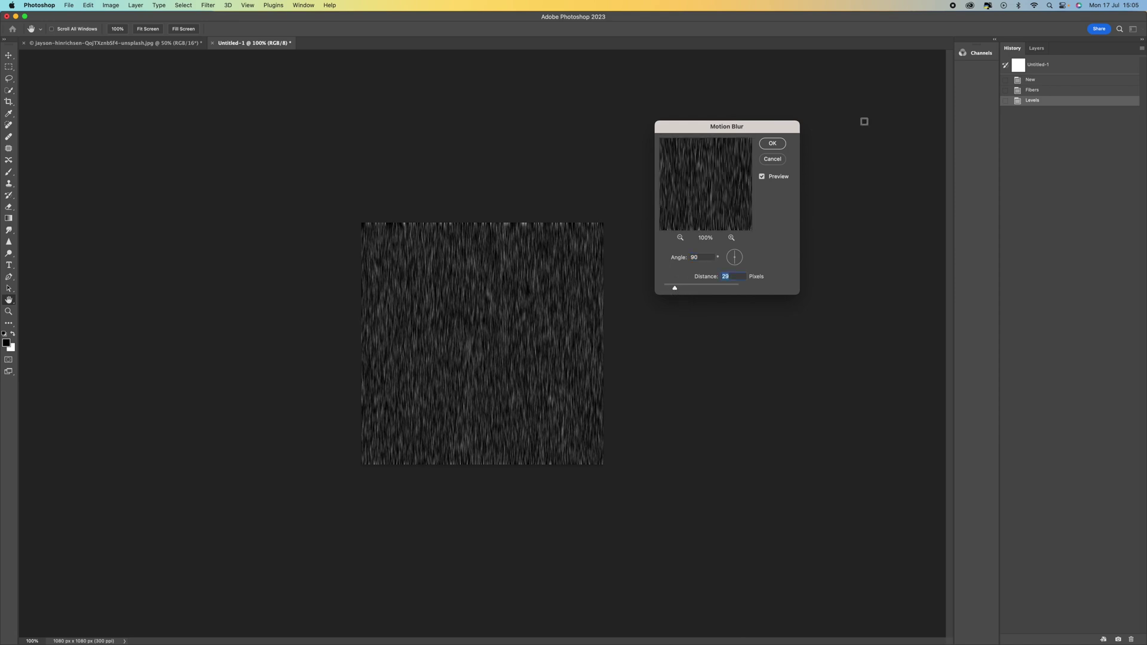
click(772, 144)
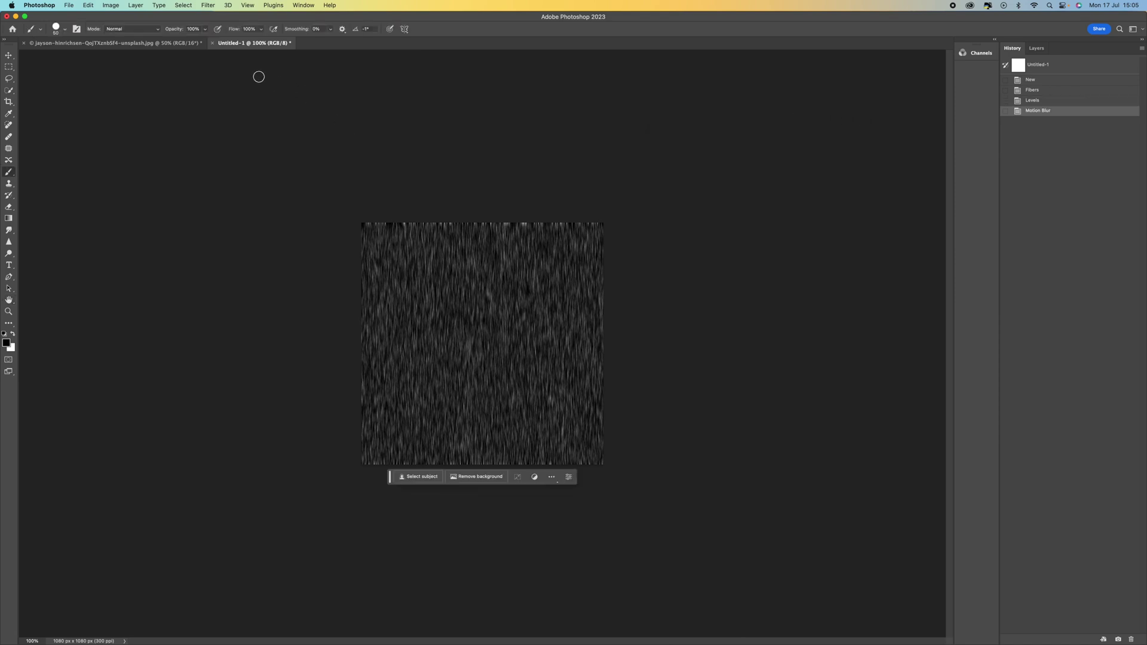
Darken the streaks again with Levels by raising the black input point further
click(117, 6)
mouse_move(119, 34)
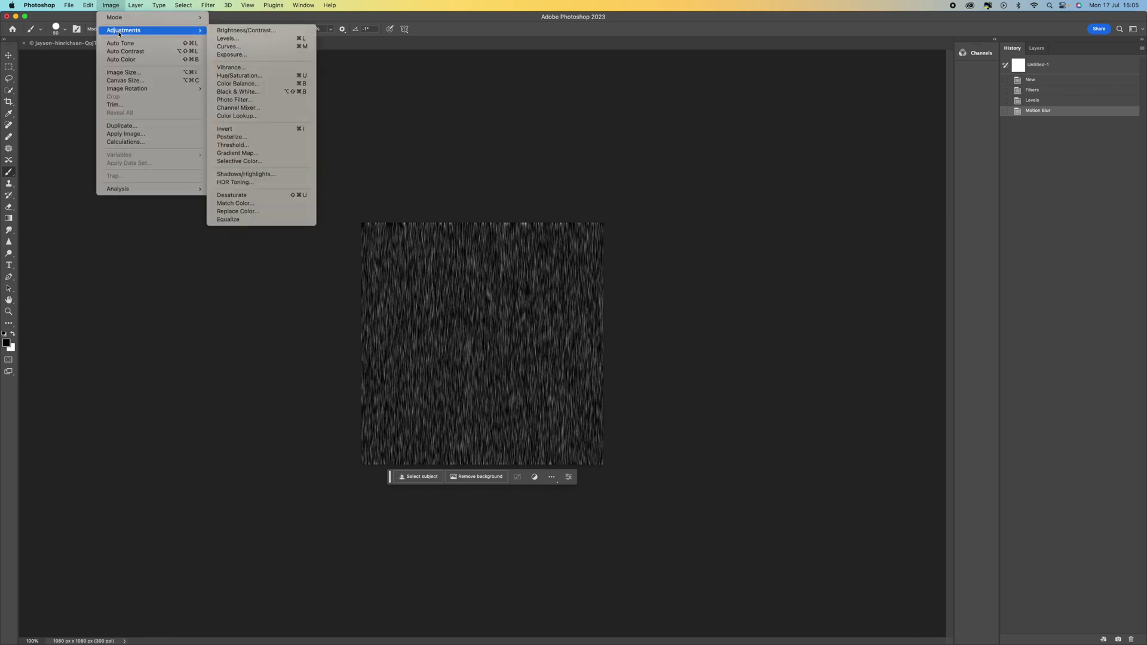
click(228, 38)
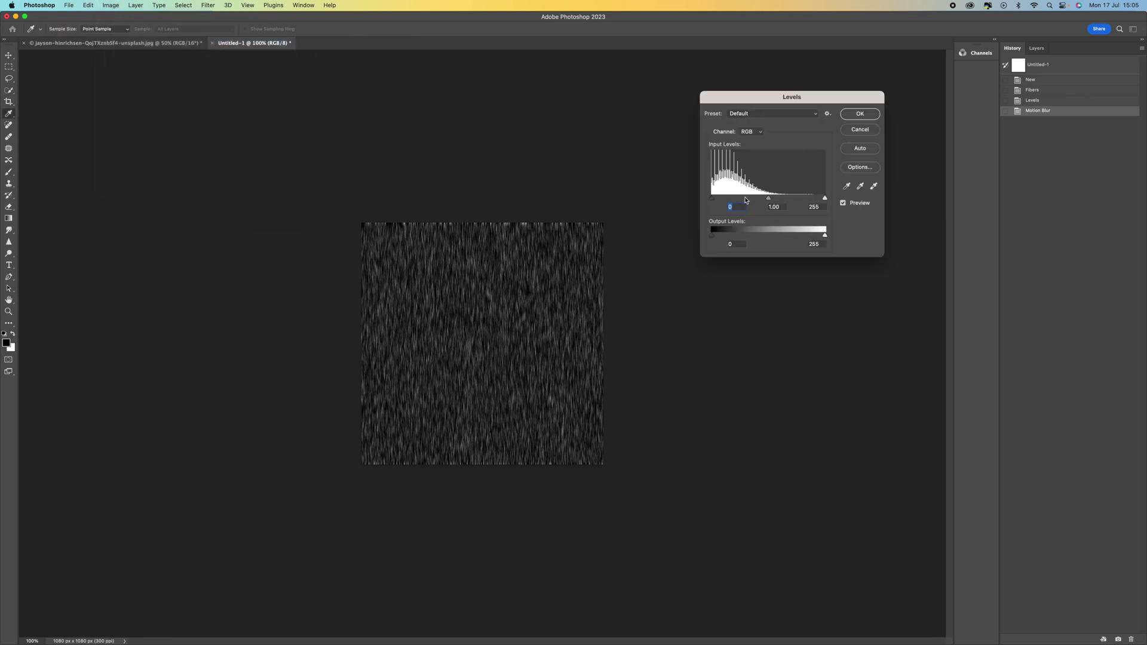
drag(711, 199, 767, 199)
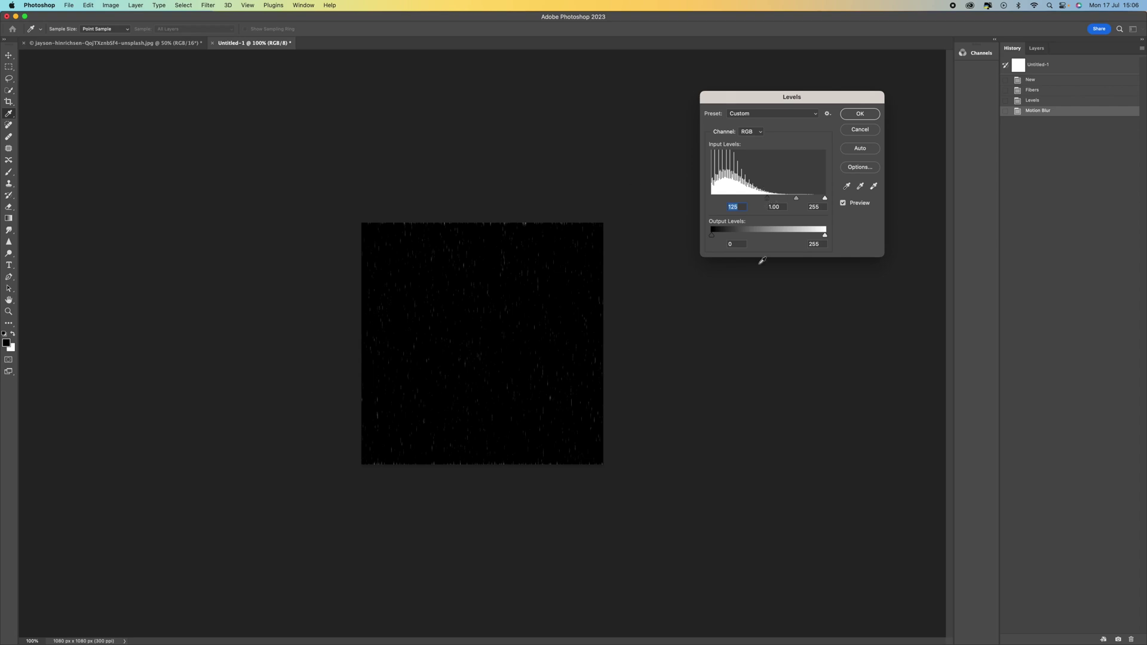
click(863, 114)
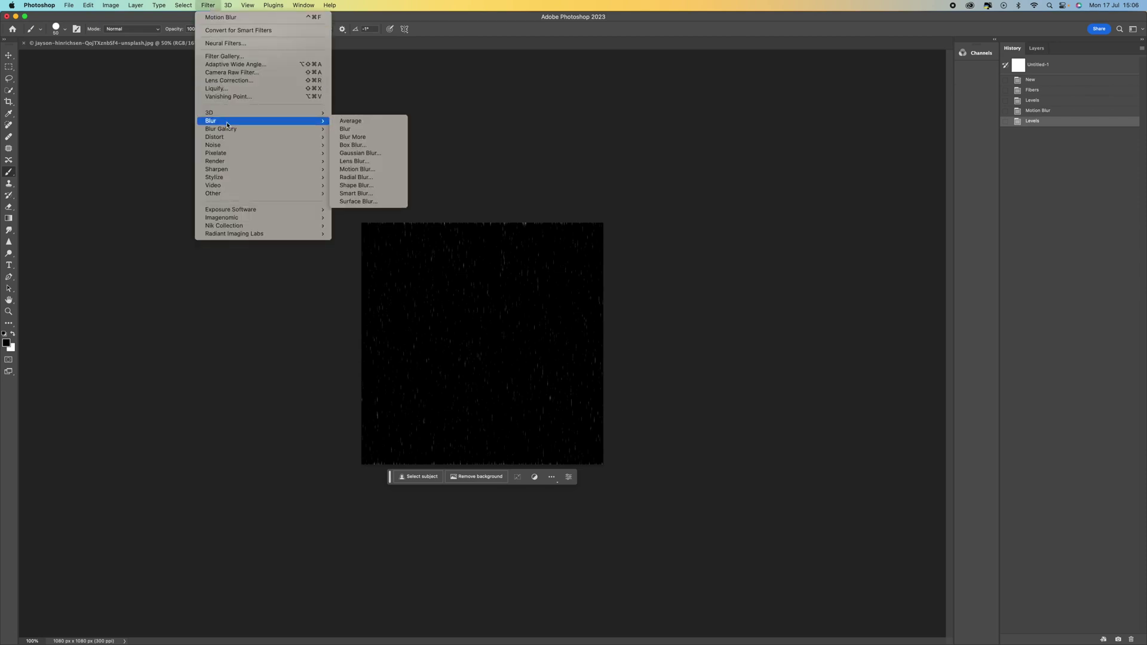
Apply a second Motion Blur at 90° with Distance 8 px
click(358, 169)
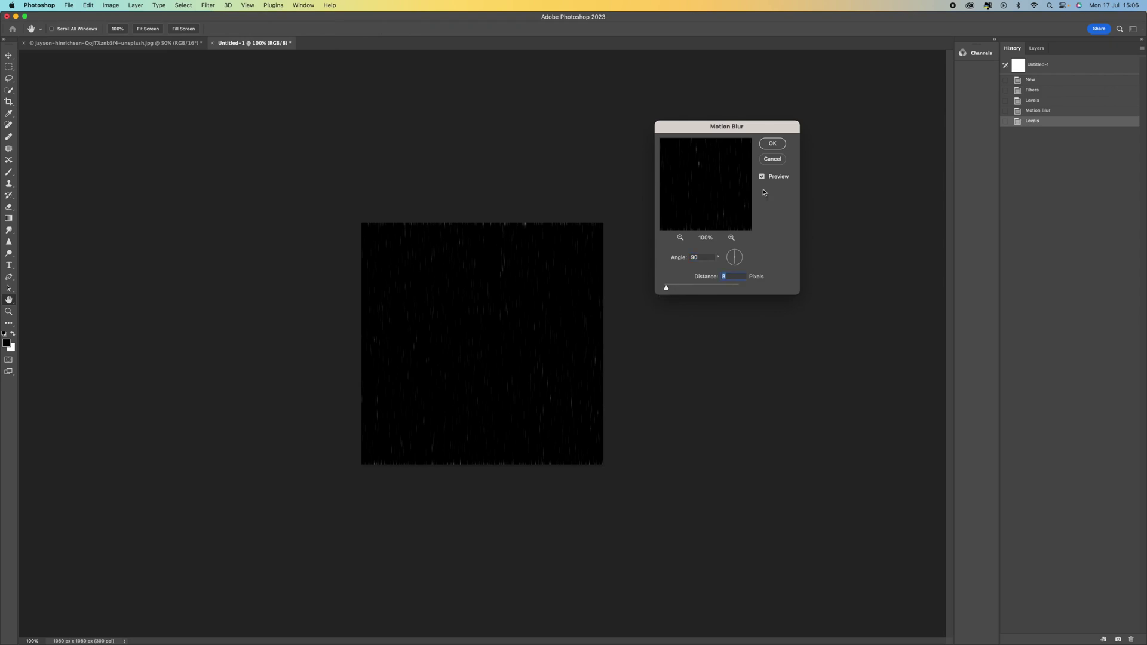
click(773, 144)
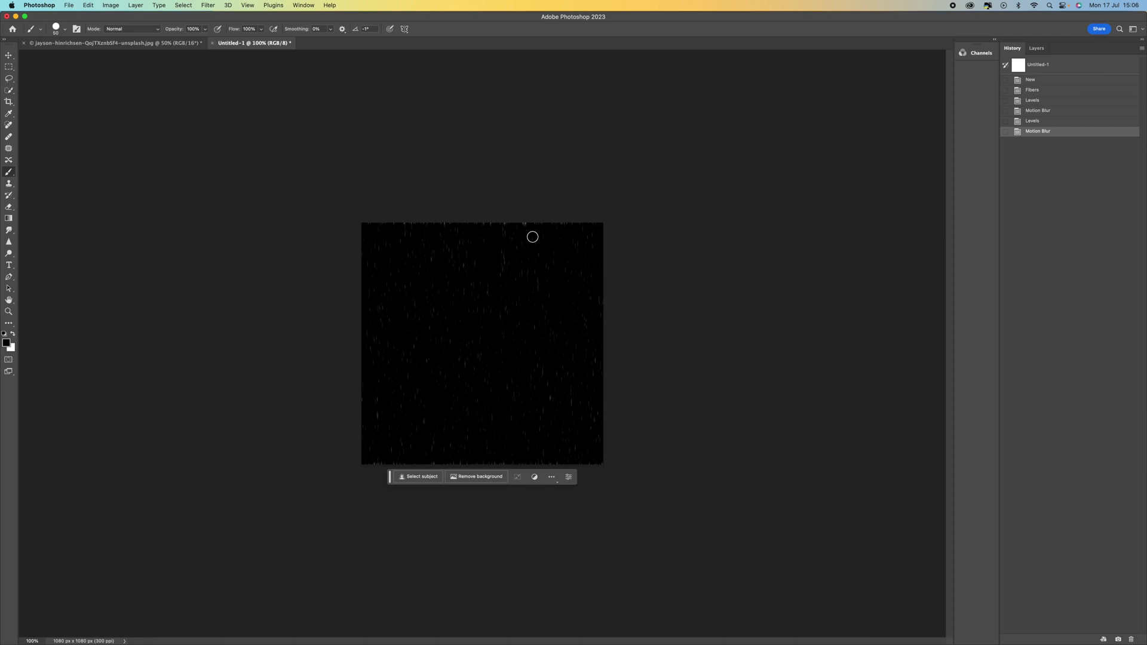
click(208, 5)
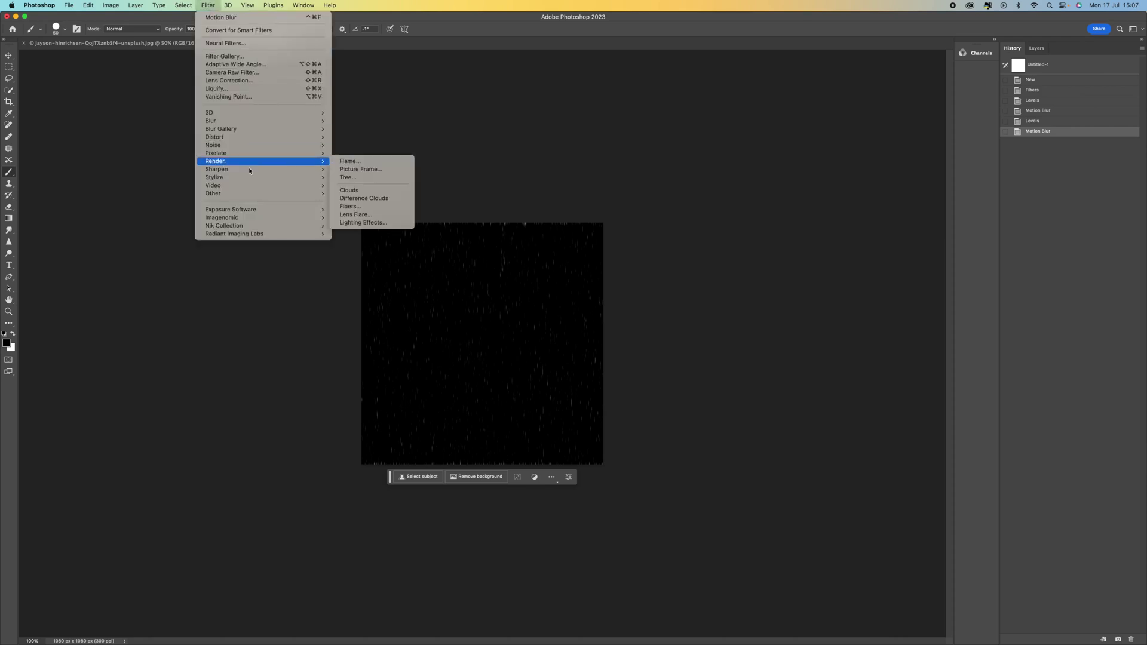
Offset the rain texture horizontally by +249 px with Wrap Around
mouse_move(248, 195)
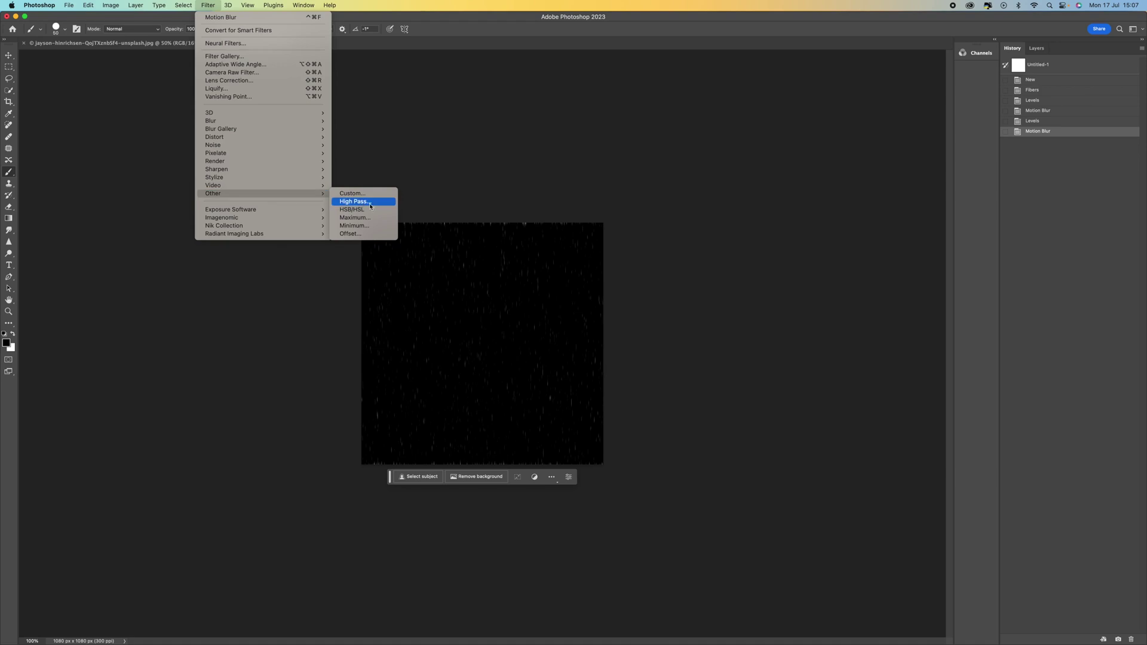
click(371, 233)
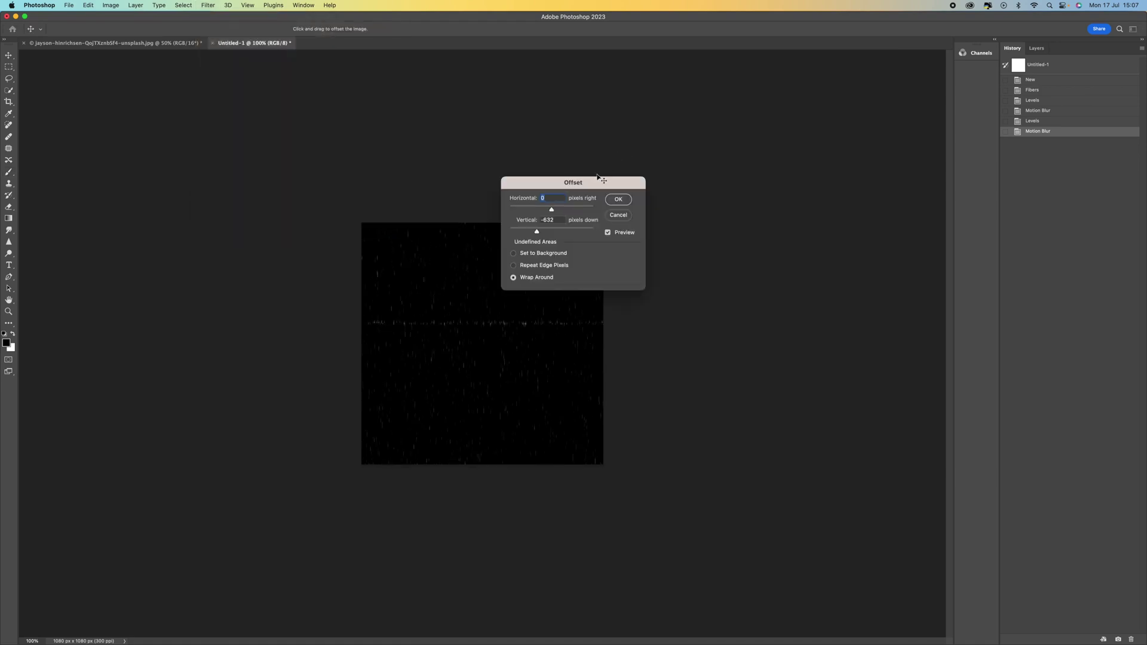
drag(598, 179, 792, 117)
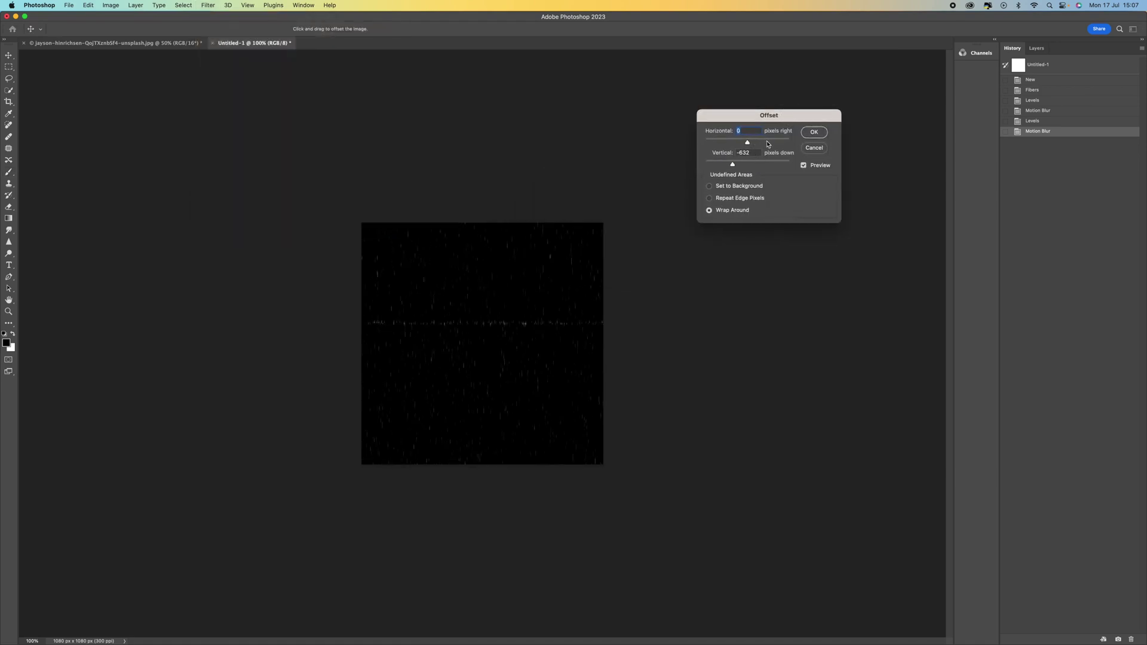
drag(746, 142, 734, 165)
click(822, 132)
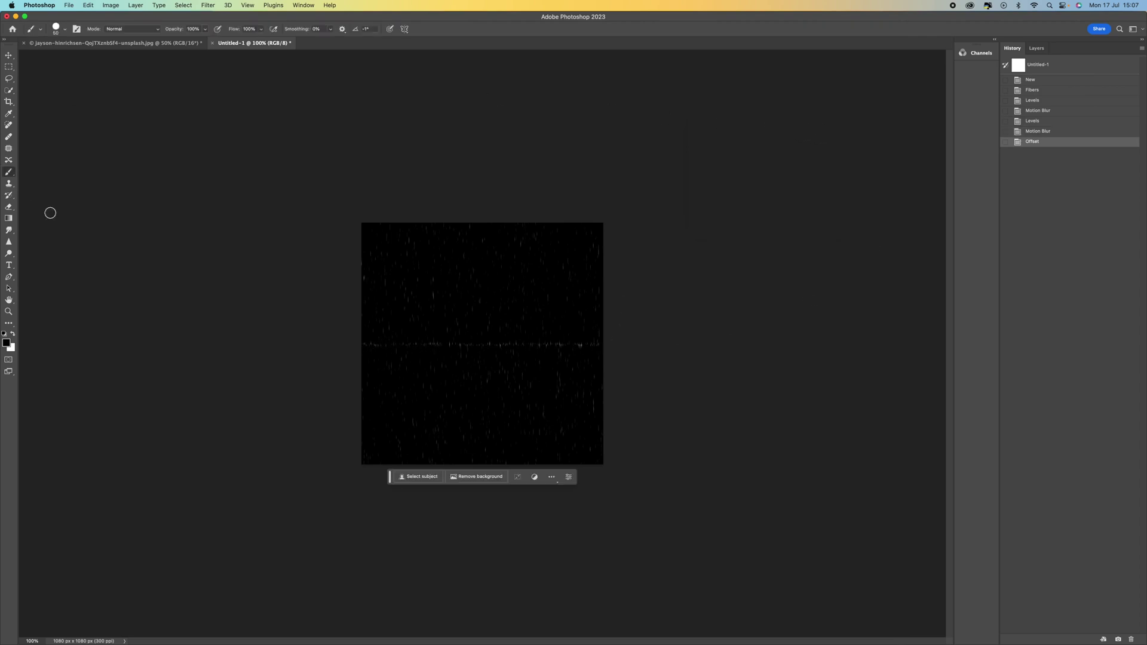
Retouch the bright horizontal seam with a Spot Healing stroke and Clone Stamp sampling
key(super+plus)
key(super+plus)
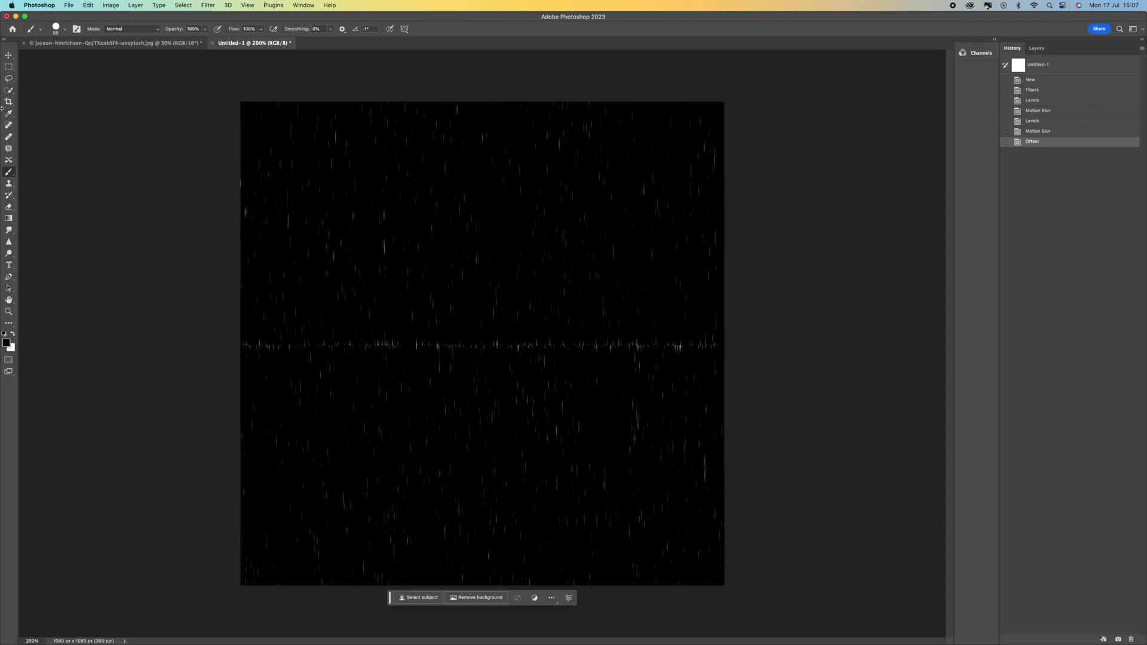
click(9, 126)
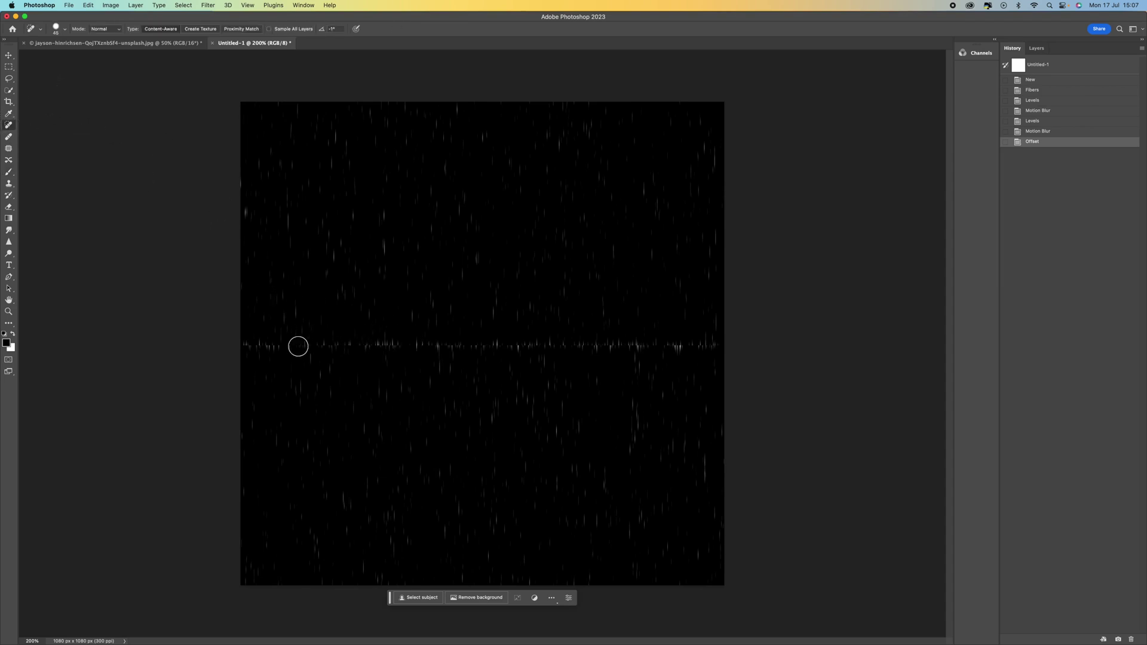
key(])
drag(254, 343, 737, 343)
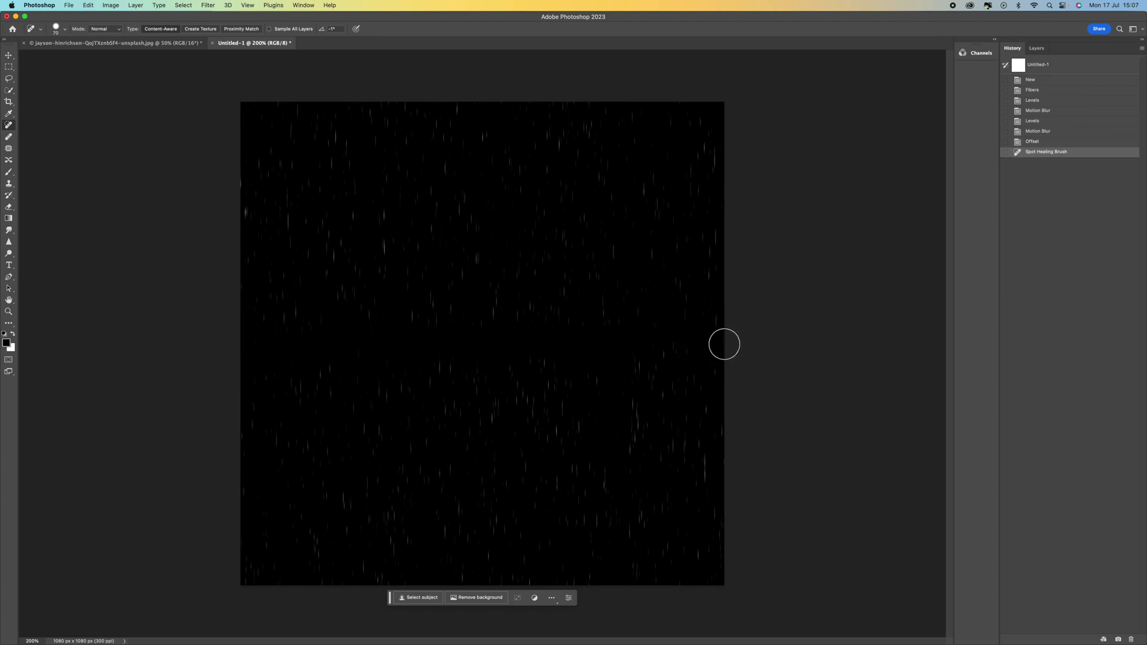
click(9, 184)
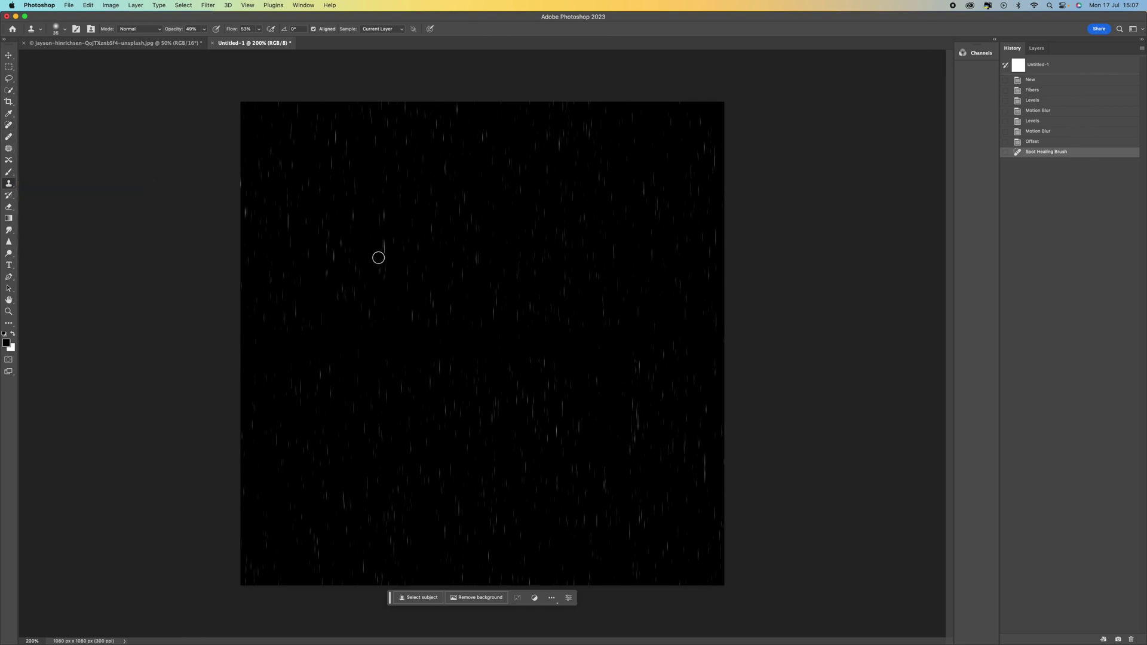
key(bracketright)
key(bracketright)
key(bracketright)
key(bracketright)
key(bracketright)
alt+click(273, 348)
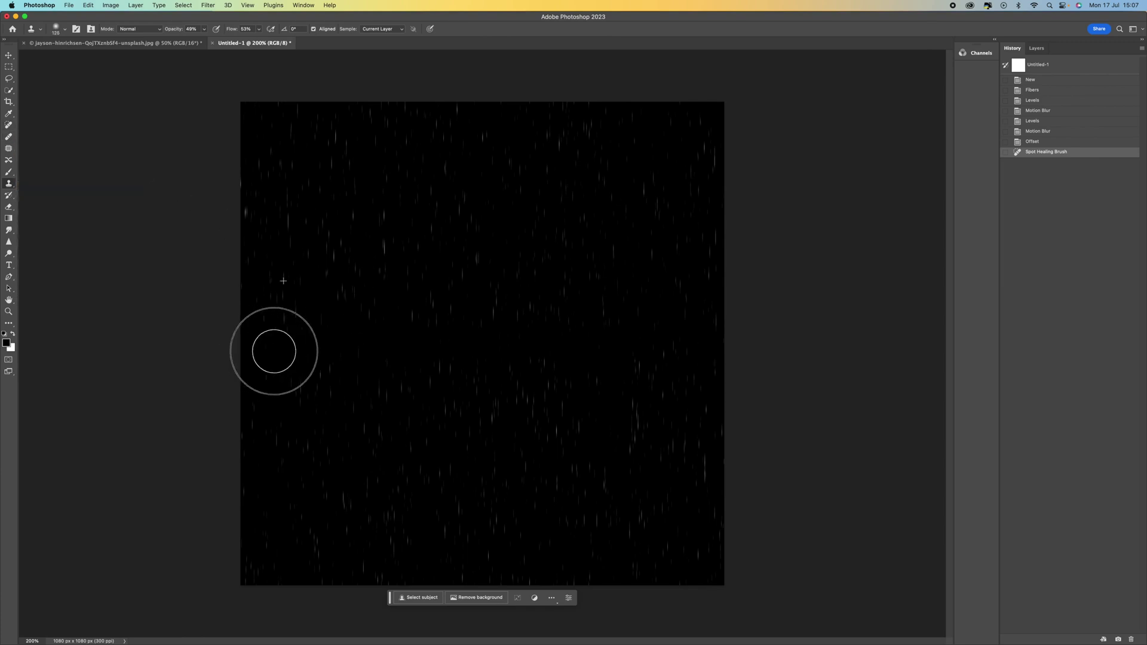
key(bracketright)
key(bracketright)
key(bracketright)
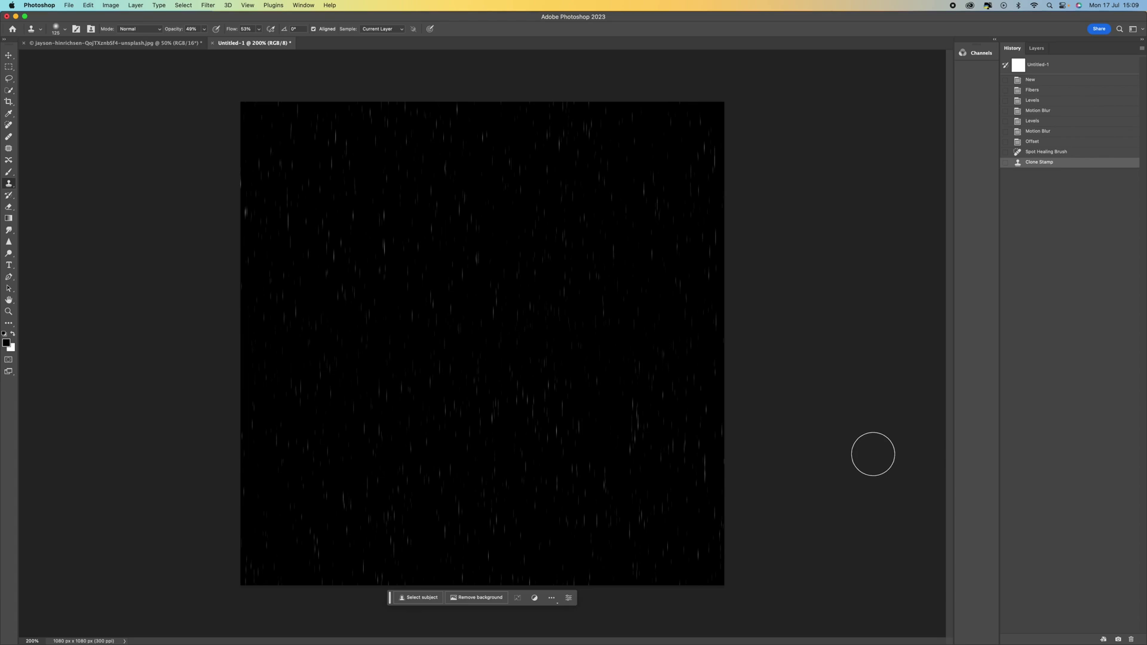
Load the RGB channel's brightness as a selection from the Channels panel
click(303, 5)
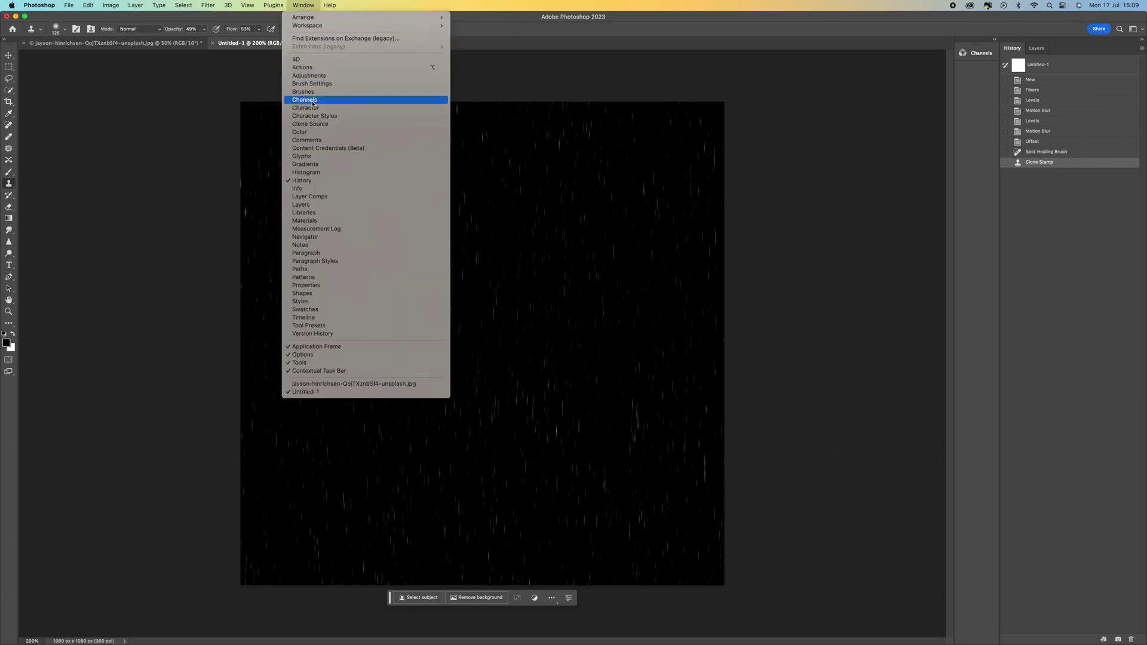
click(982, 55)
click(983, 55)
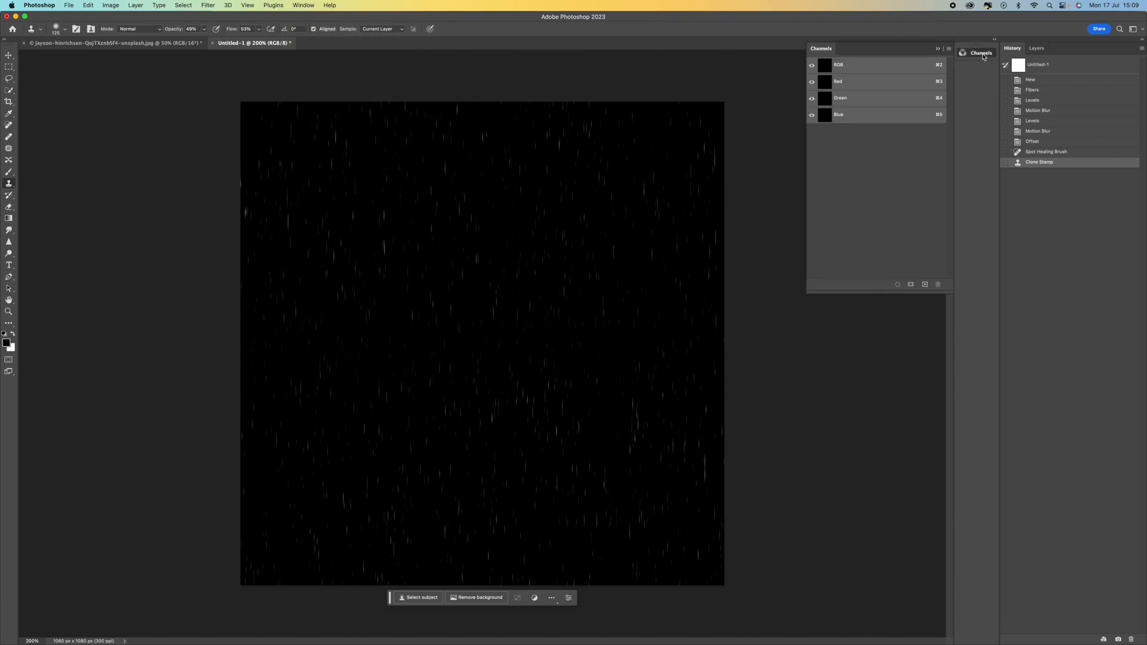
super+click(876, 69)
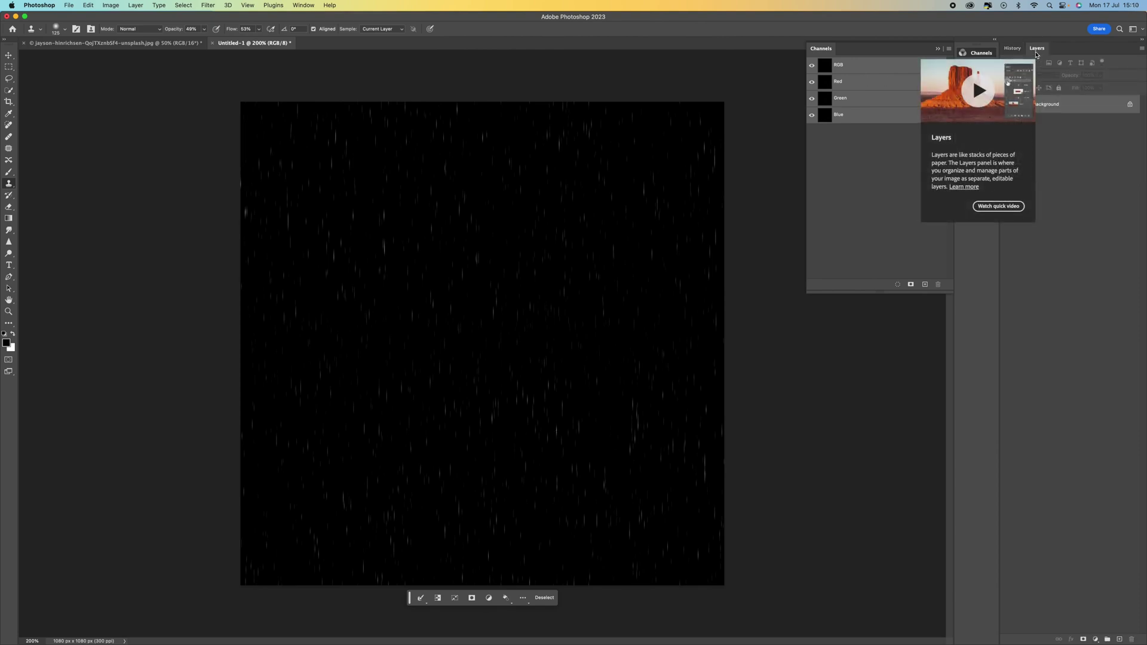
Add a white Solid Color fill layer through the selection and hide the Background layer
click(1094, 639)
click(1108, 500)
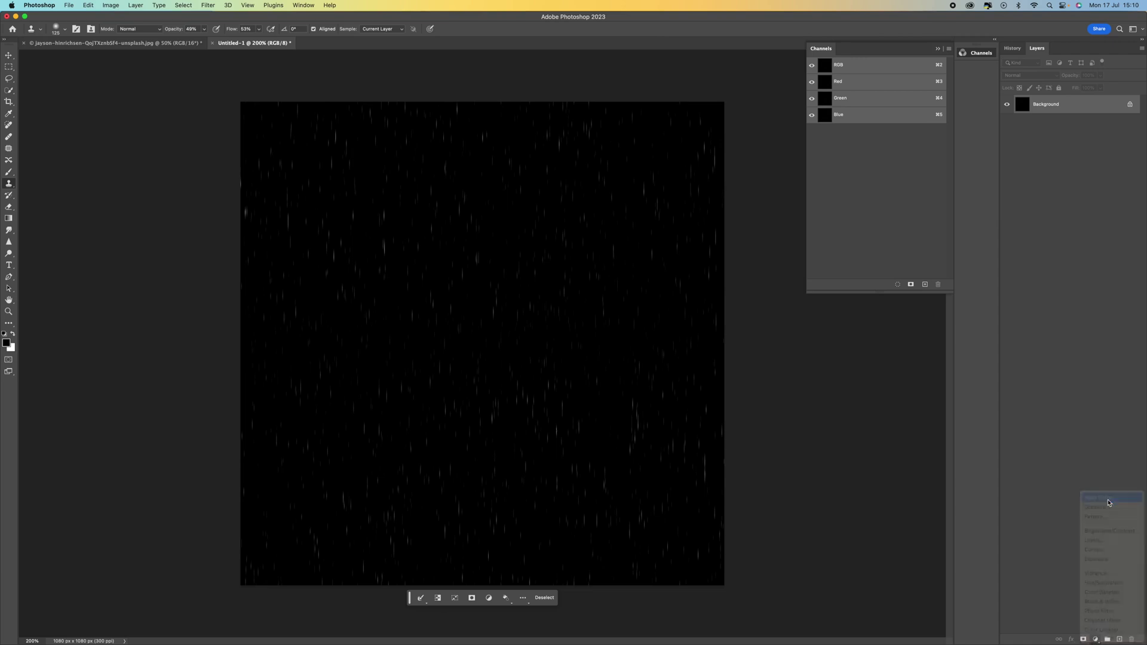
drag(767, 89, 765, 70)
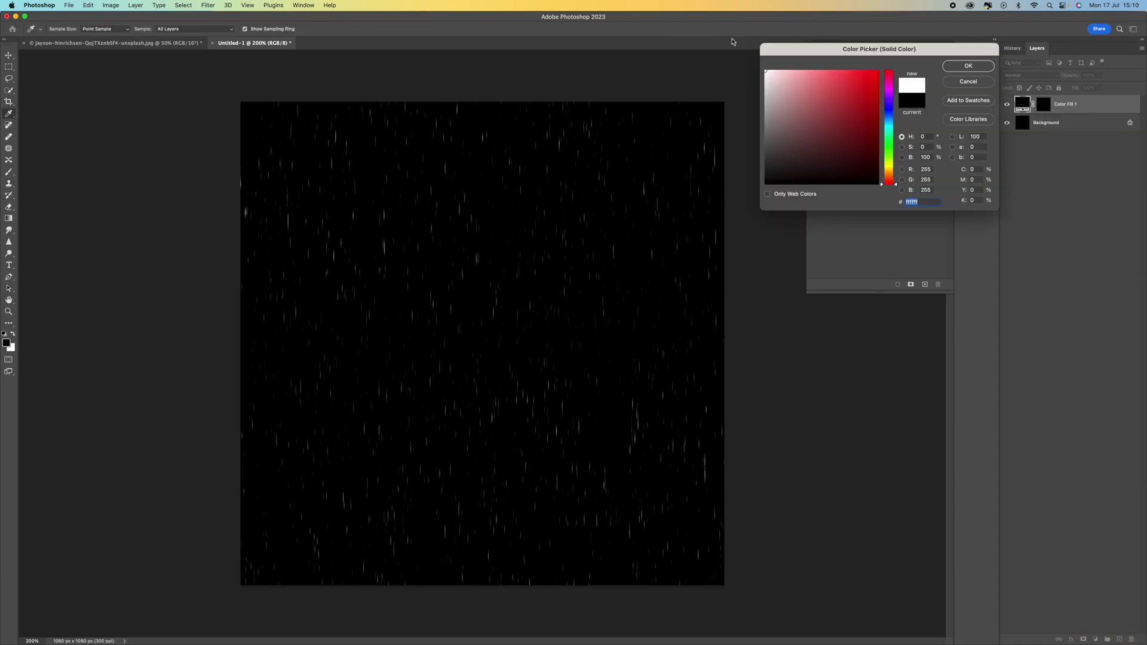
click(968, 65)
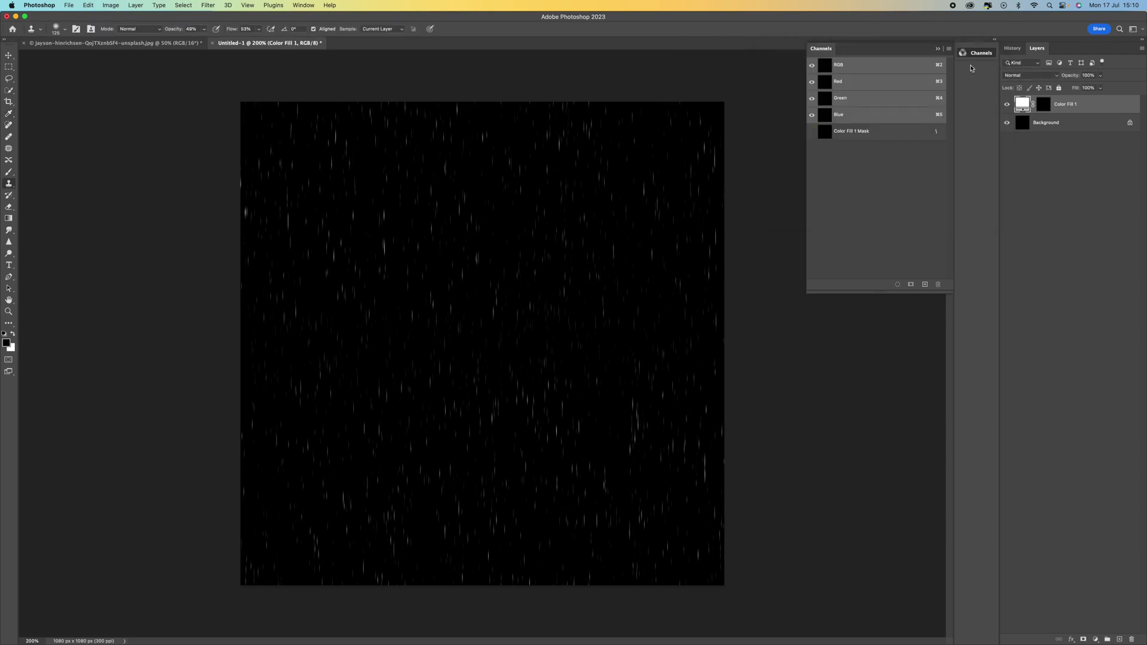
click(1007, 125)
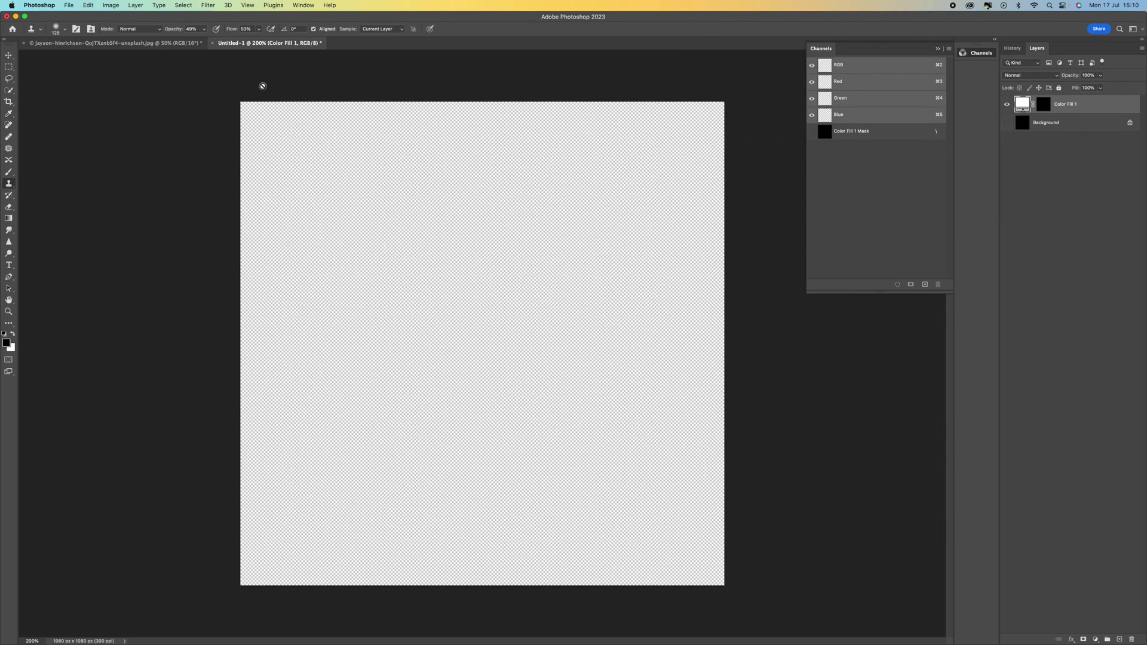
Define the white rain streaks as a new pattern named 'rain 3'
click(70, 5)
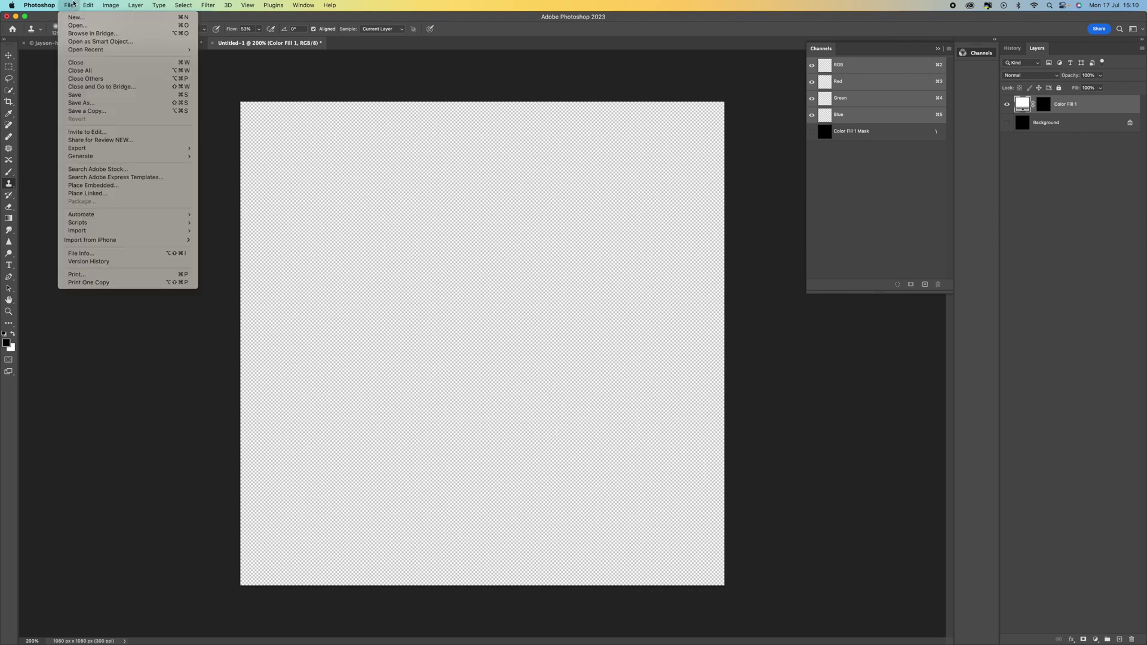
mouse_move(87, 6)
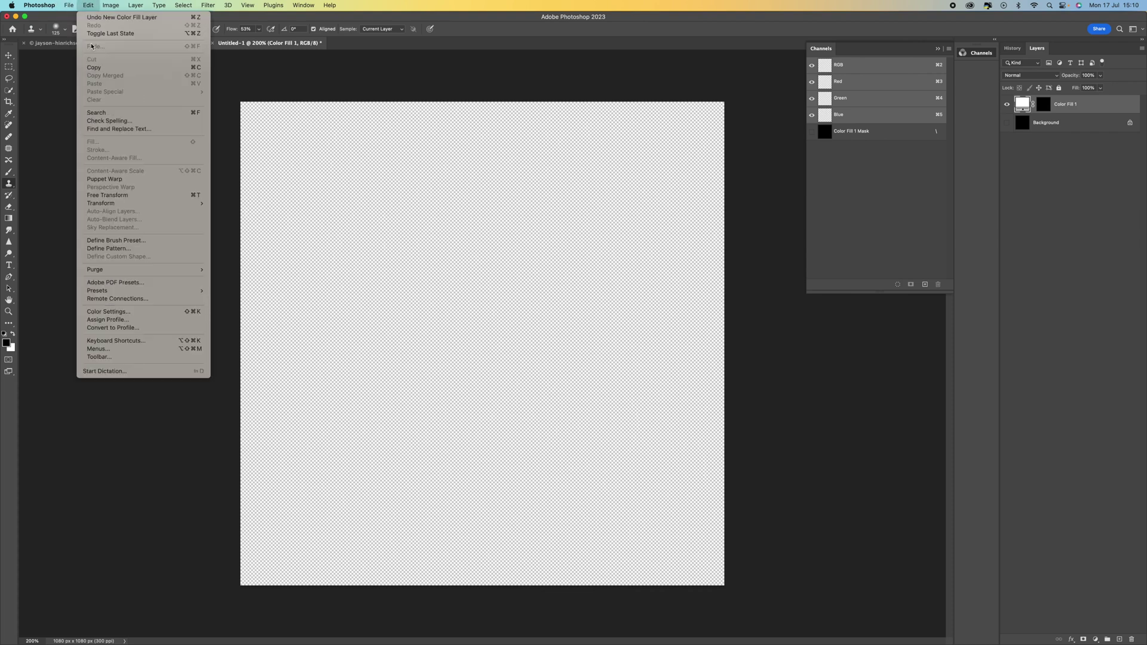
click(125, 248)
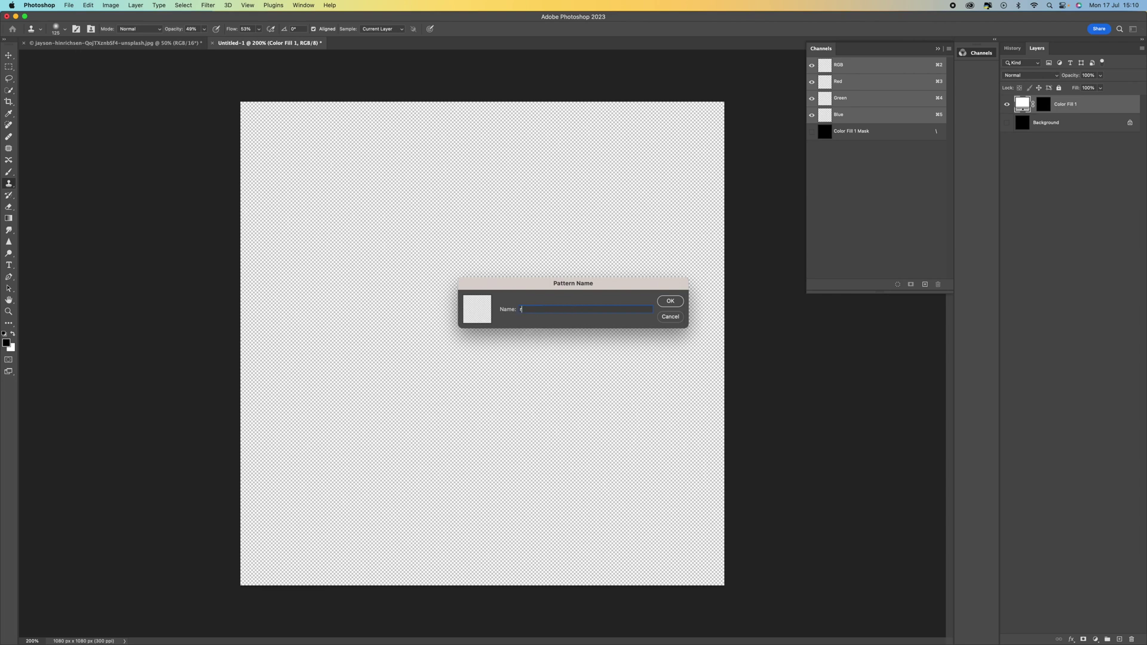
key(Return)
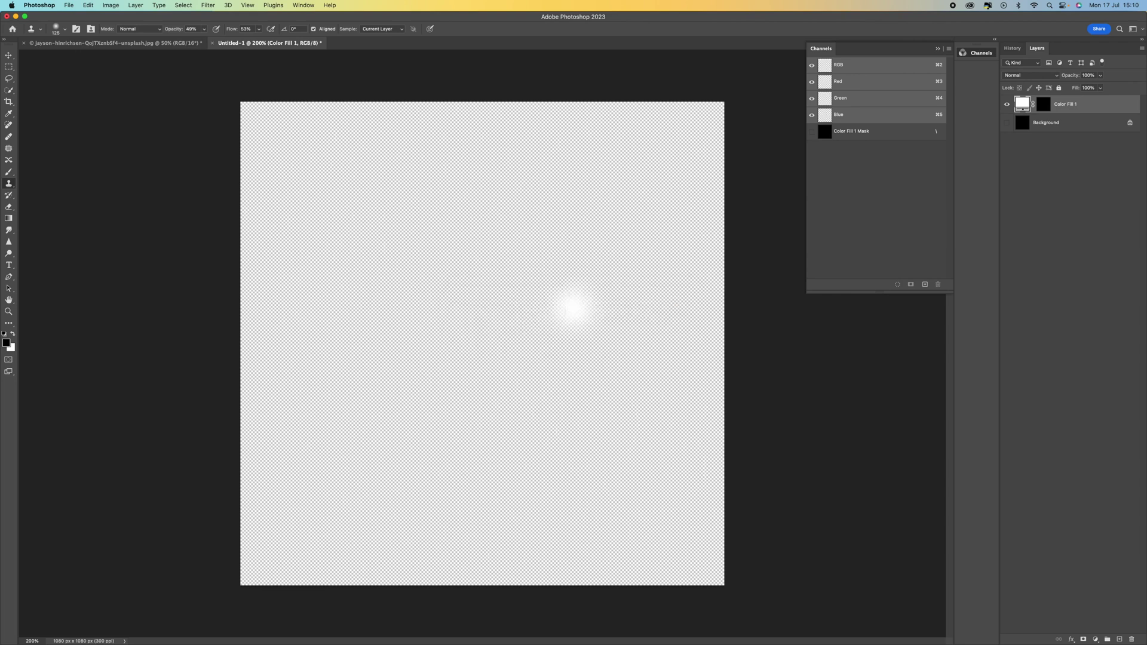
On the waterfall photo, add a Pattern Fill layer using the rain 3 pattern
click(114, 44)
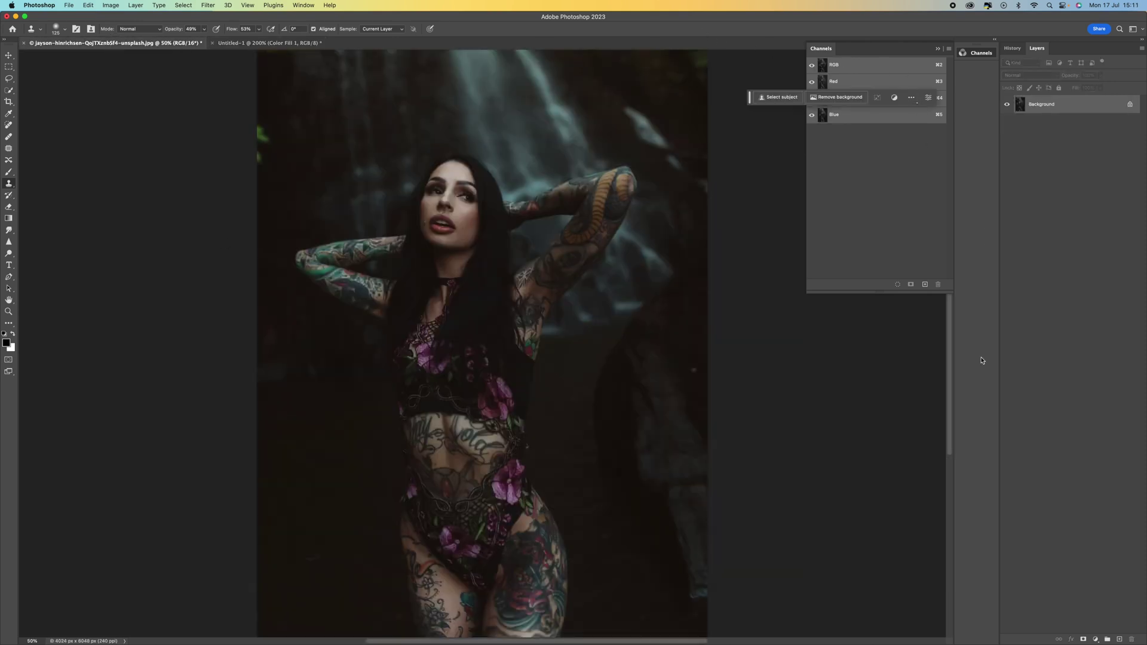
click(1095, 639)
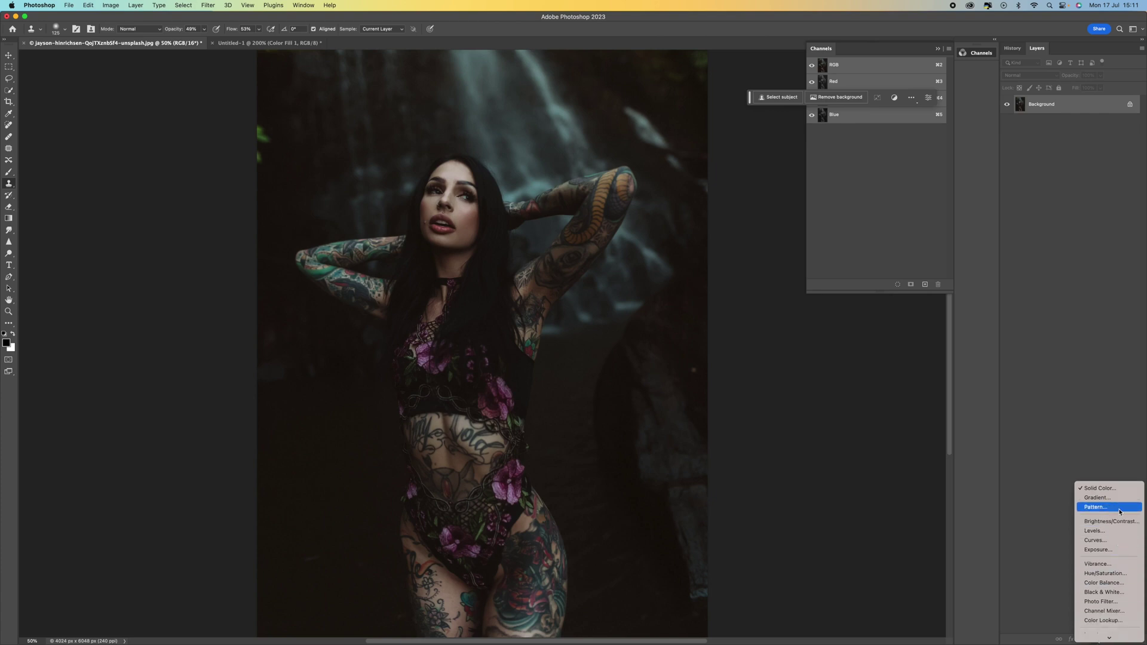
click(1119, 512)
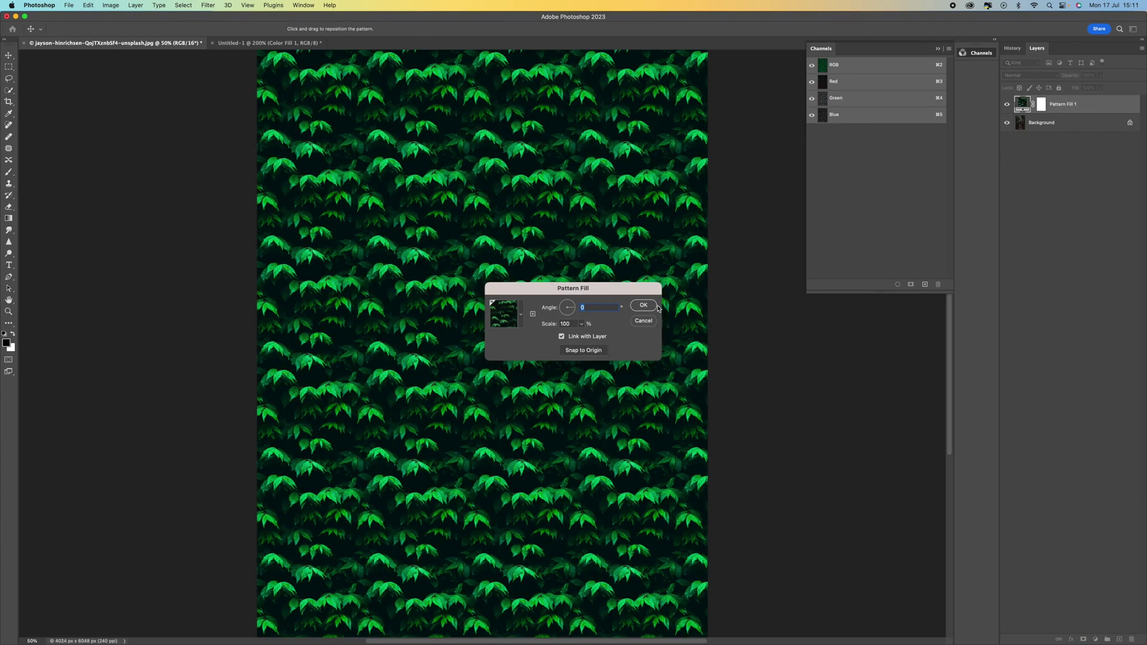
click(521, 316)
scroll(503, 367, down, 1)
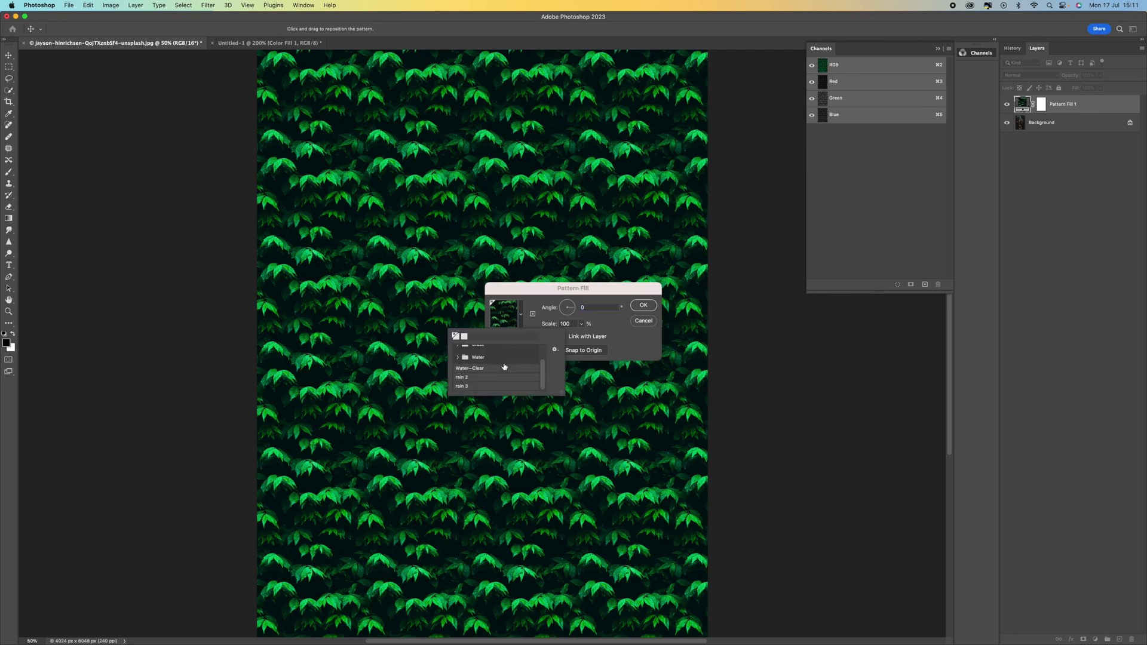
click(471, 387)
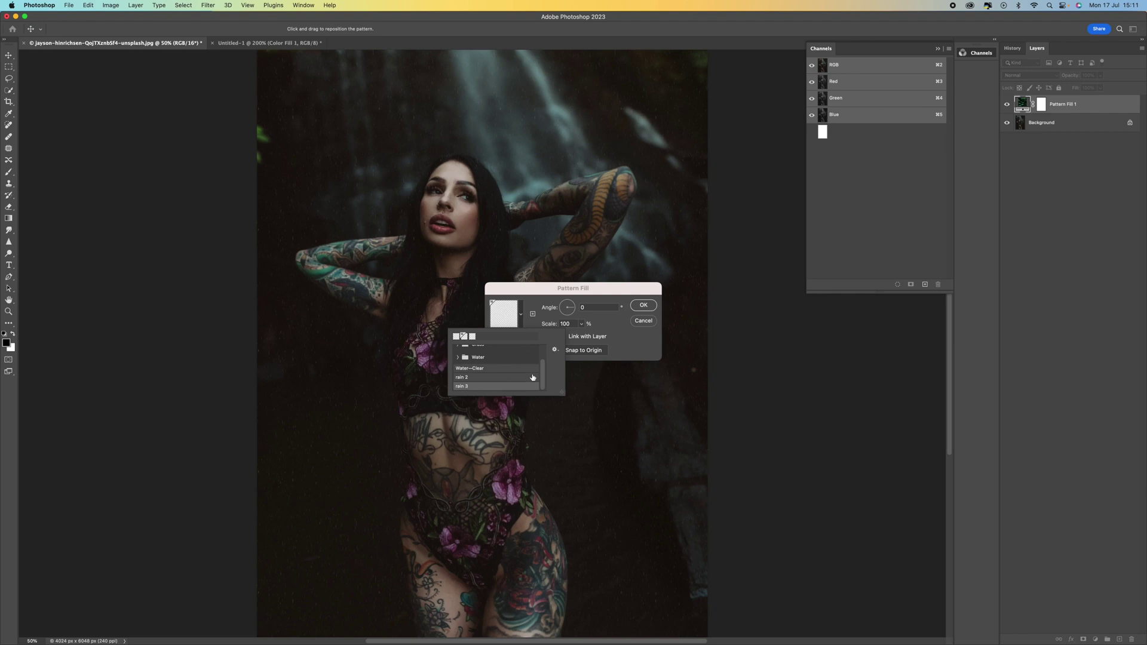
click(547, 288)
Scale the rain pattern to 264%, reposition it on the photo and confirm
drag(547, 288, 751, 236)
click(787, 270)
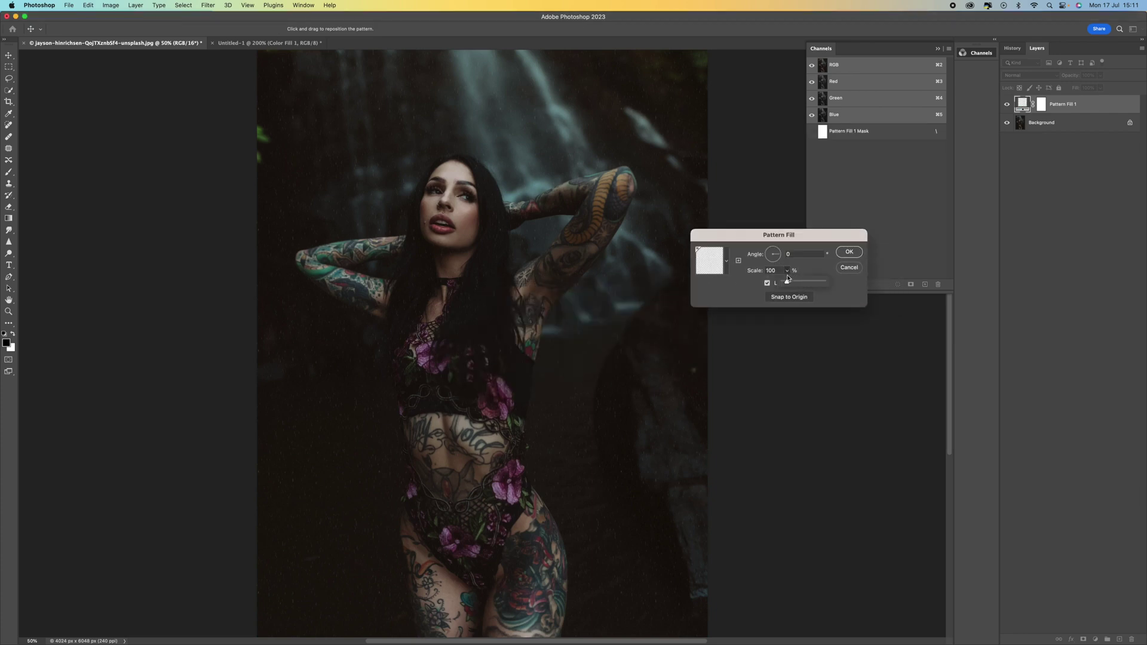
drag(787, 284, 795, 284)
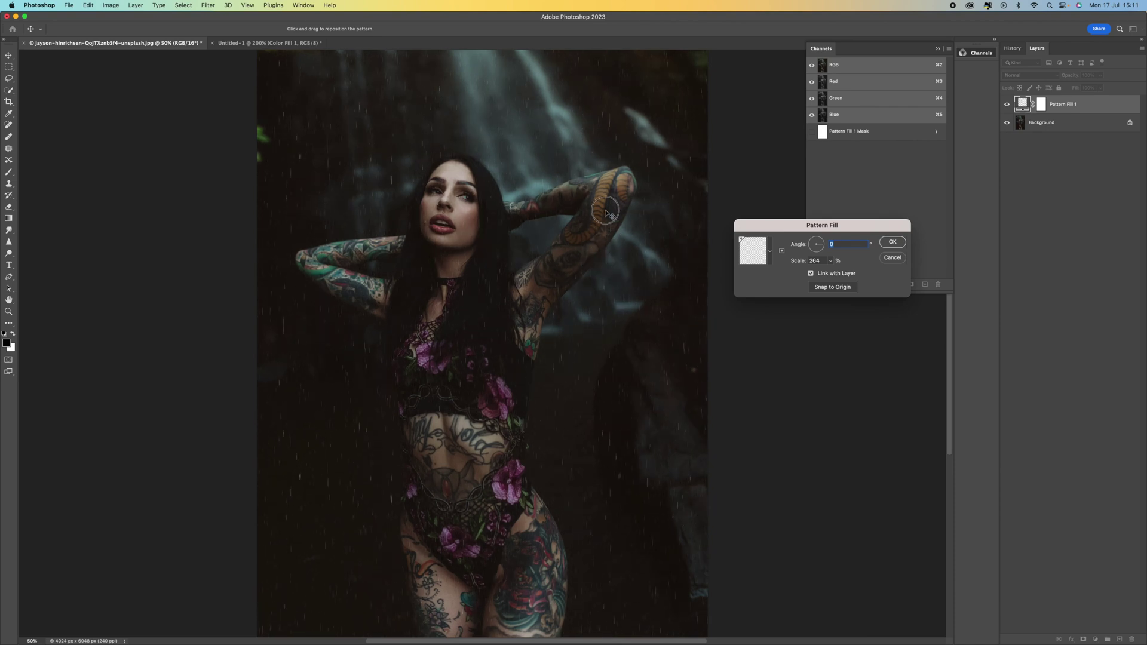
mouse_move(577, 143)
mouse_down()
mouse_move(594, 115)
mouse_move(596, 138)
mouse_up()
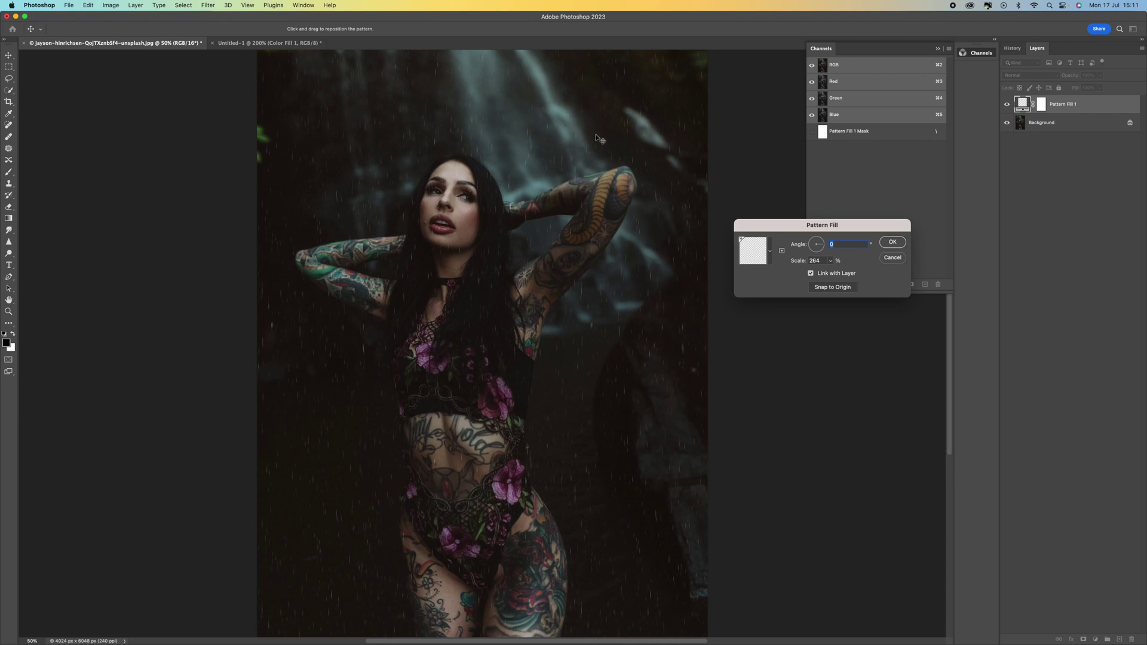
click(900, 243)
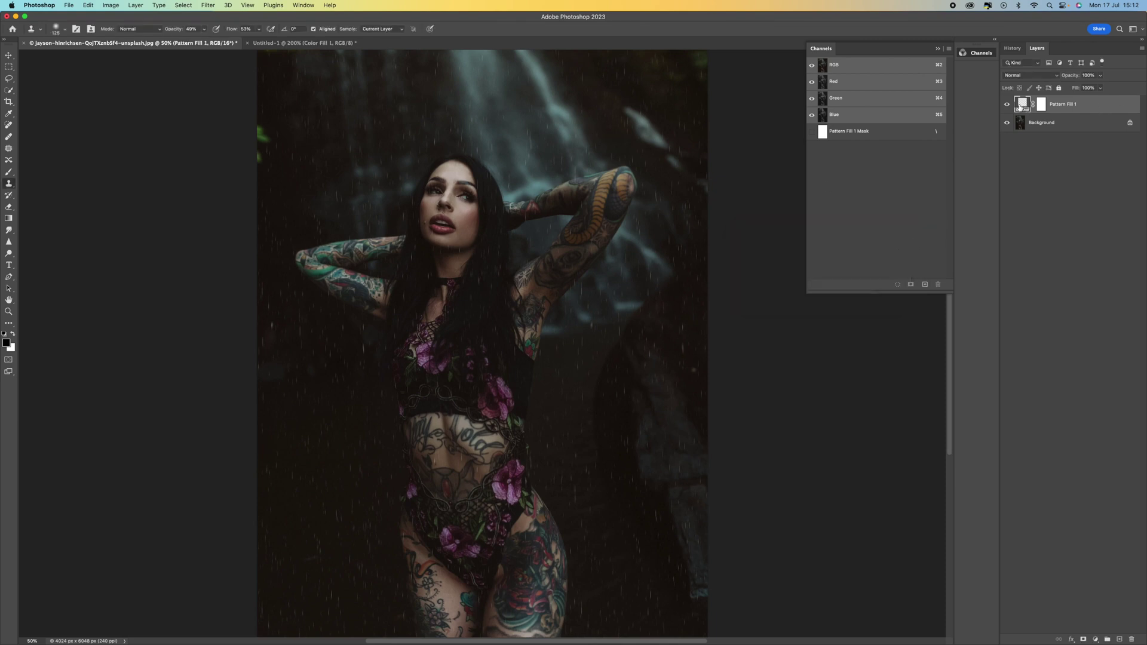
Duplicate the rain fill layer and set the copy's pattern scale to 429%
key(super+j)
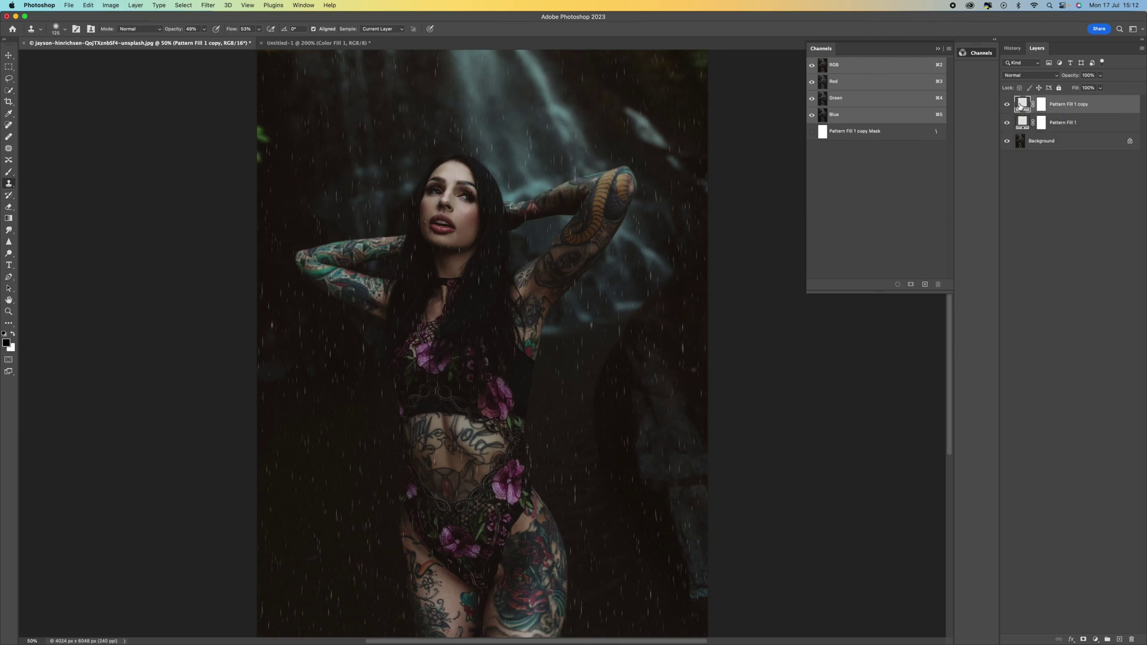
double_click(1021, 105)
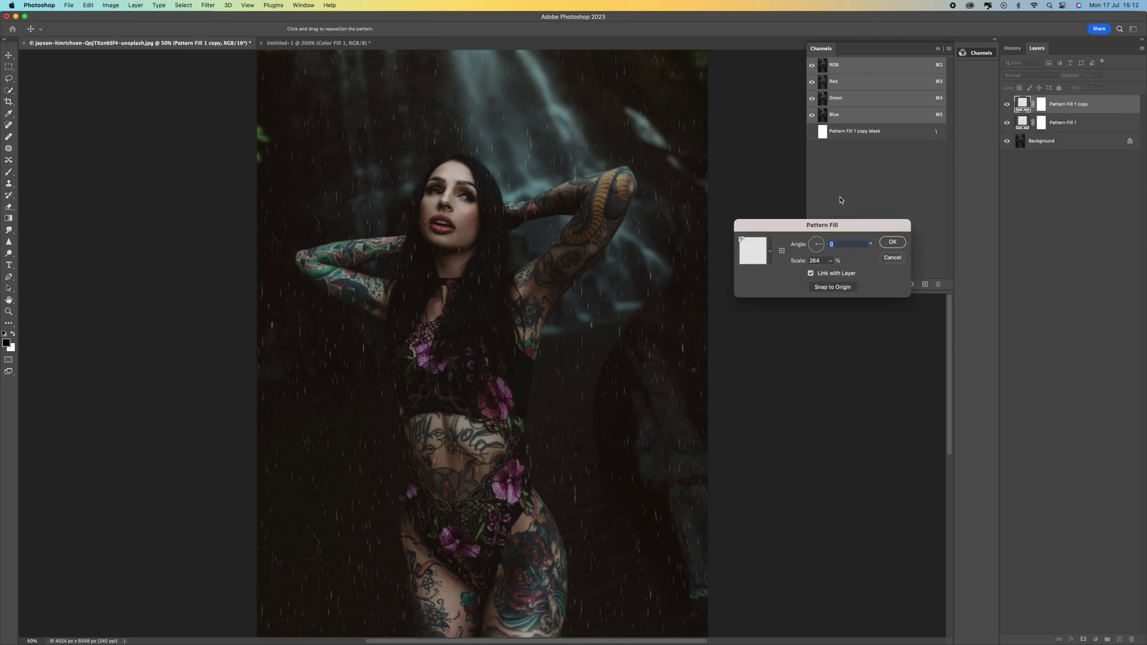
drag(863, 228, 829, 173)
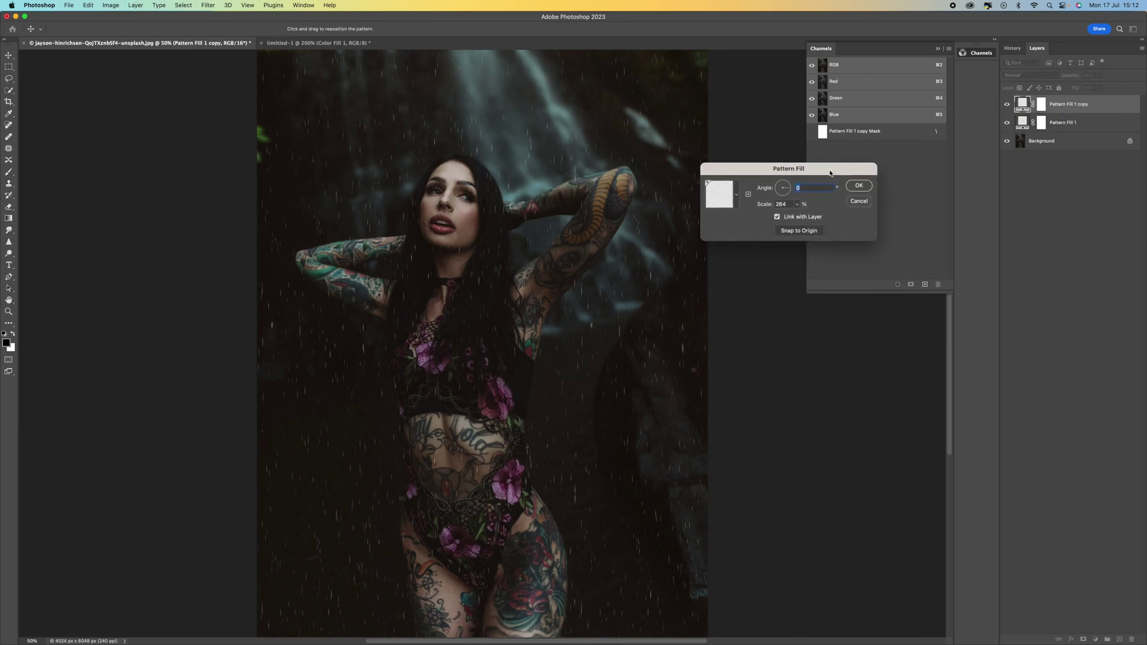
click(797, 204)
drag(797, 217, 802, 218)
drag(805, 217, 804, 219)
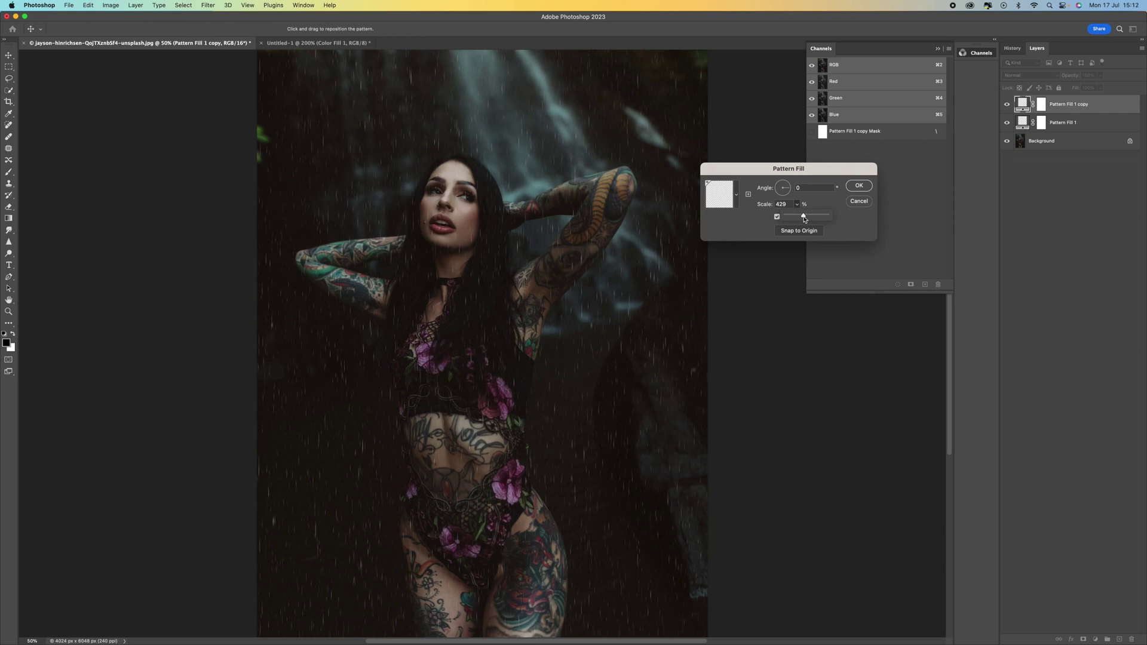
click(858, 186)
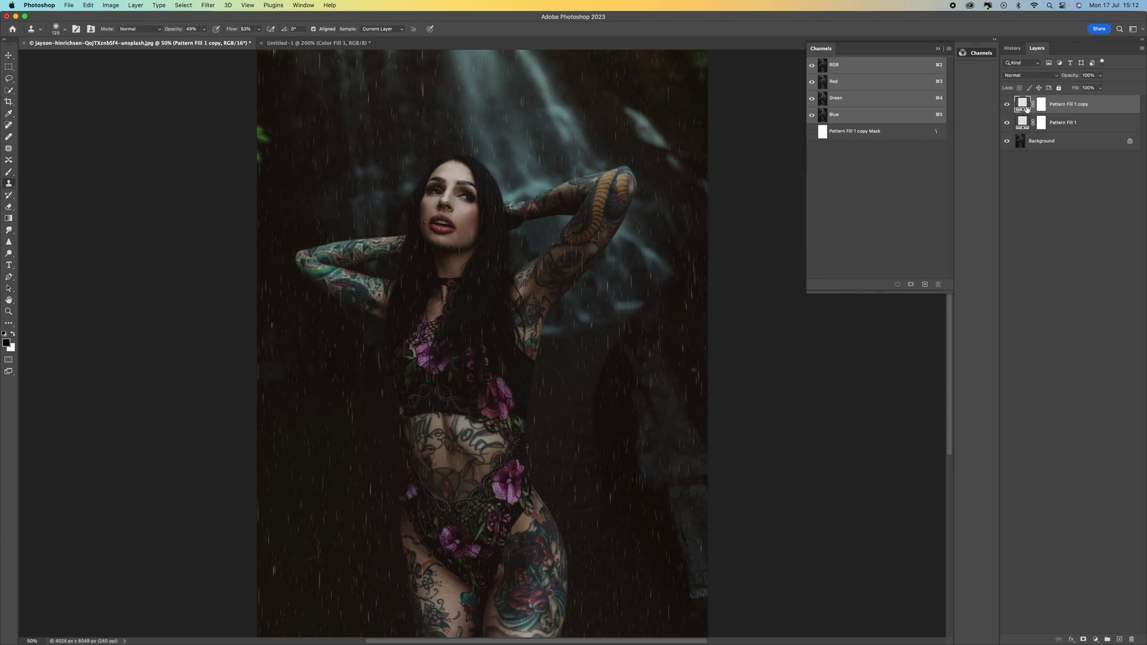
Add a second copy at 23% scale and group all three rain layers into Group 1
key(super+j)
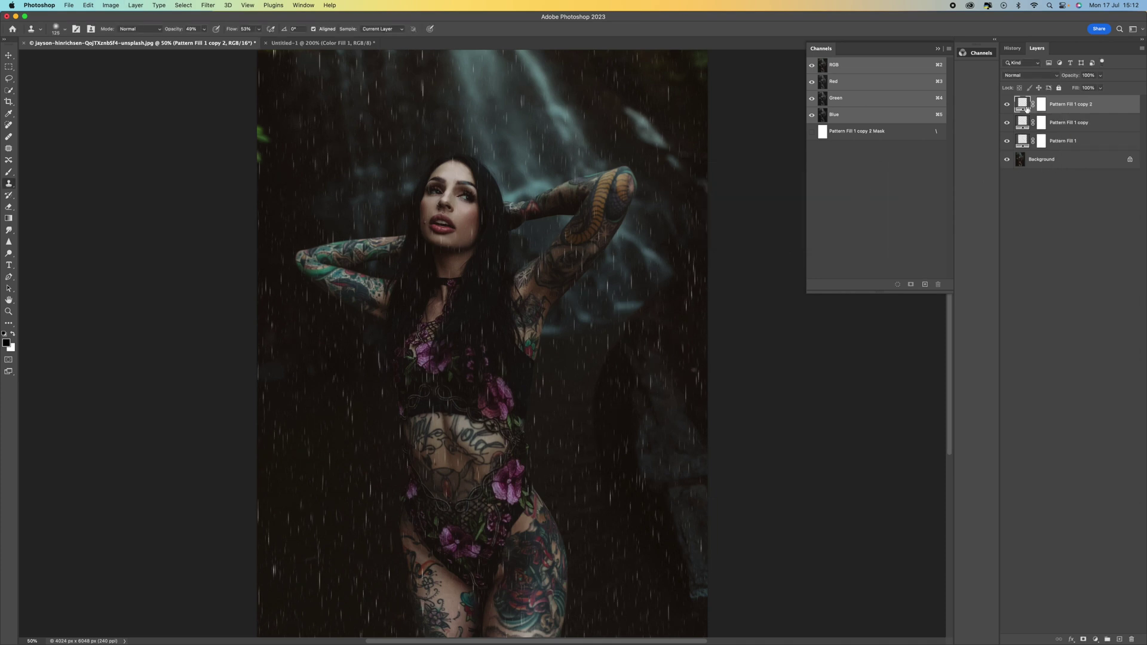
double_click(1022, 103)
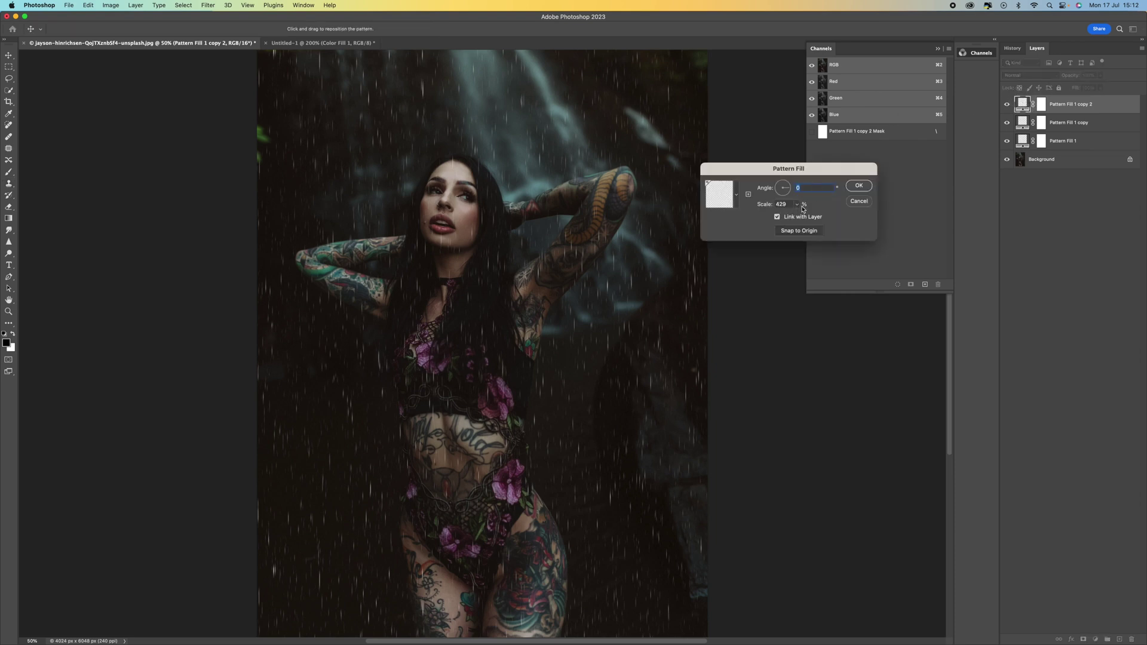
drag(800, 208, 781, 218)
drag(779, 218, 781, 218)
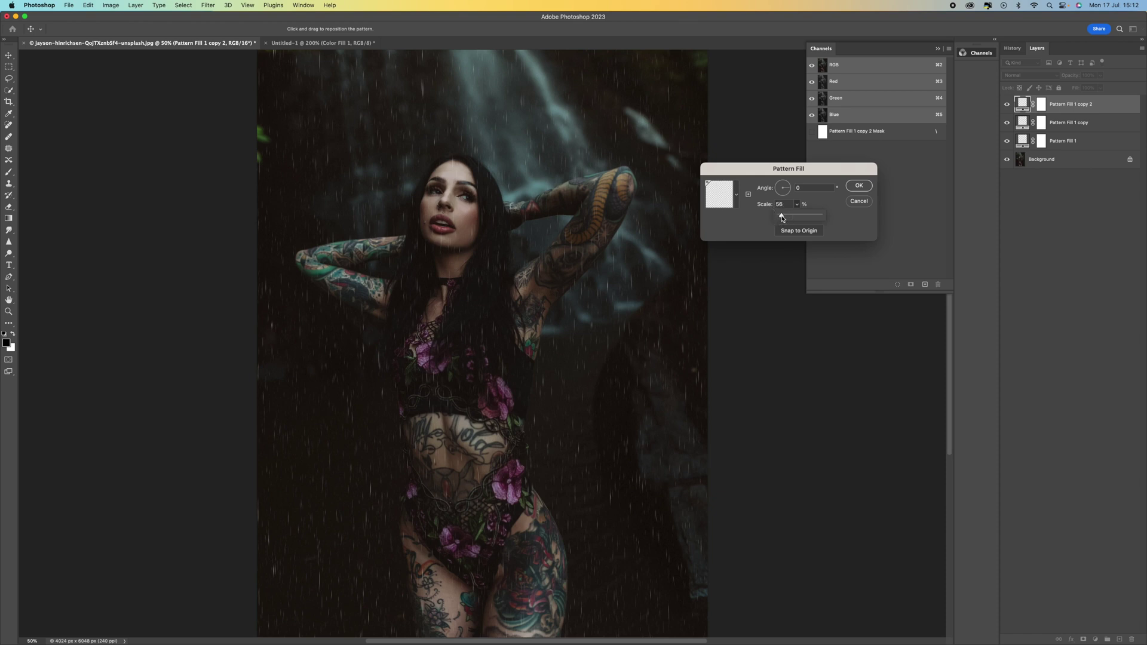
click(857, 189)
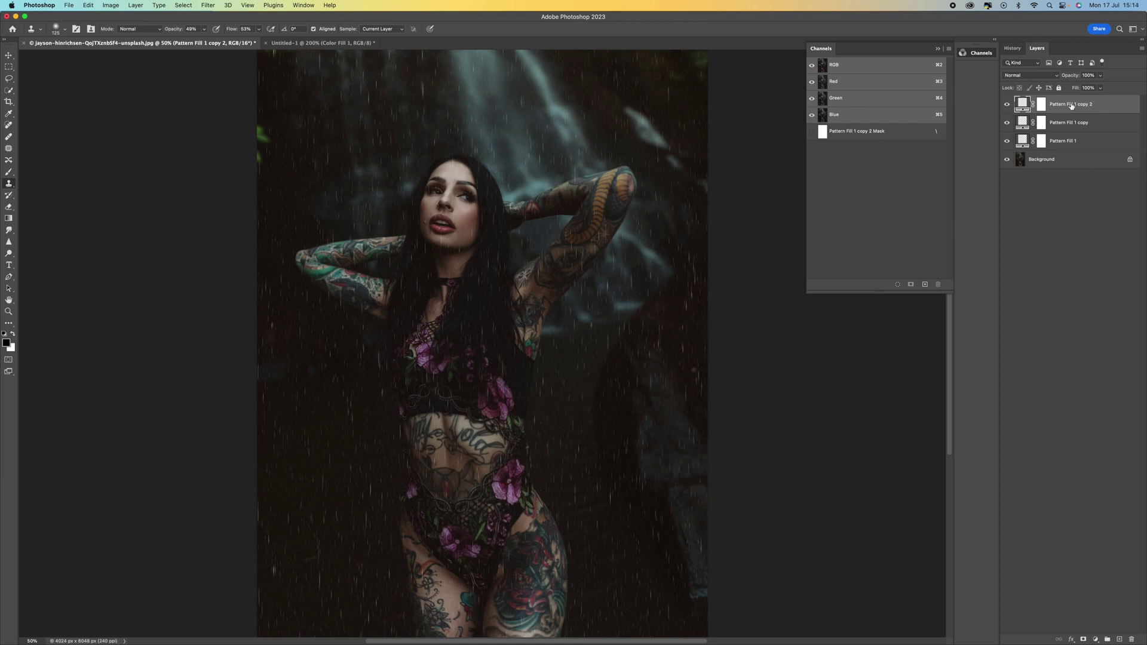
shift+click(1066, 142)
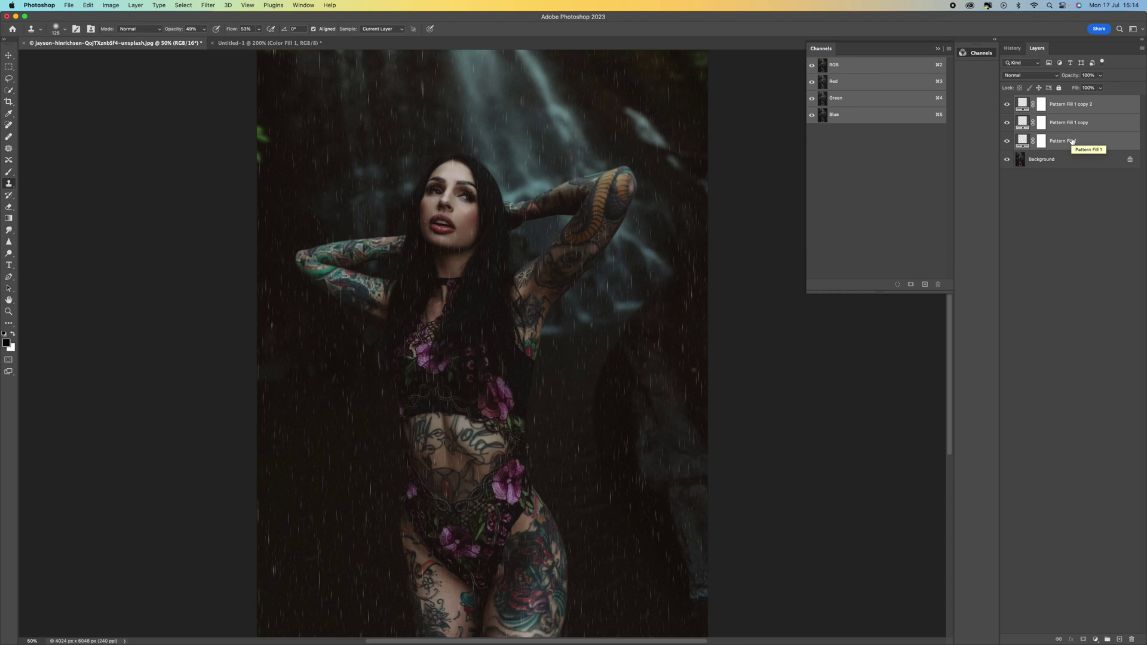
key(super+g)
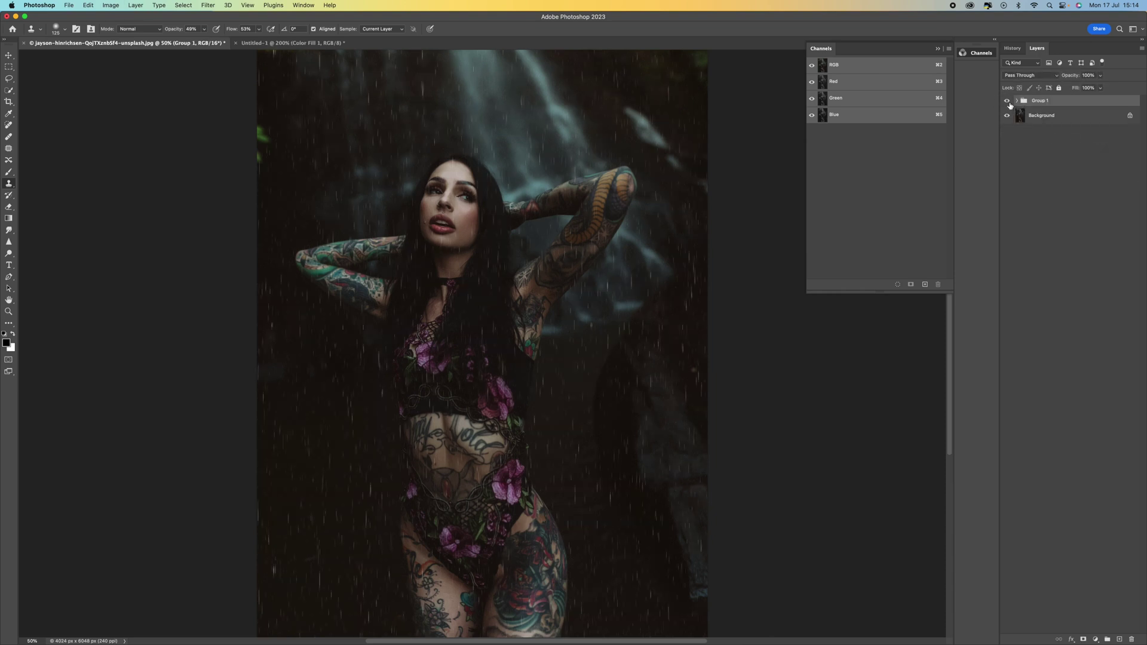
Convert the Background photo layer into a smart object
click(1036, 117)
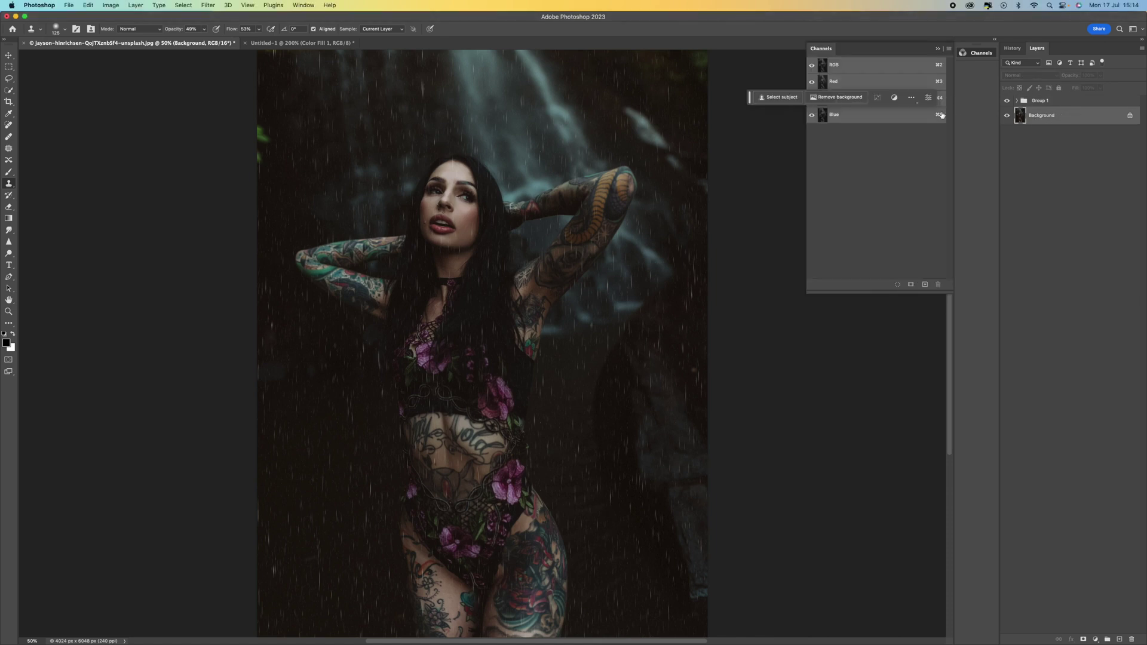
right_click(1058, 120)
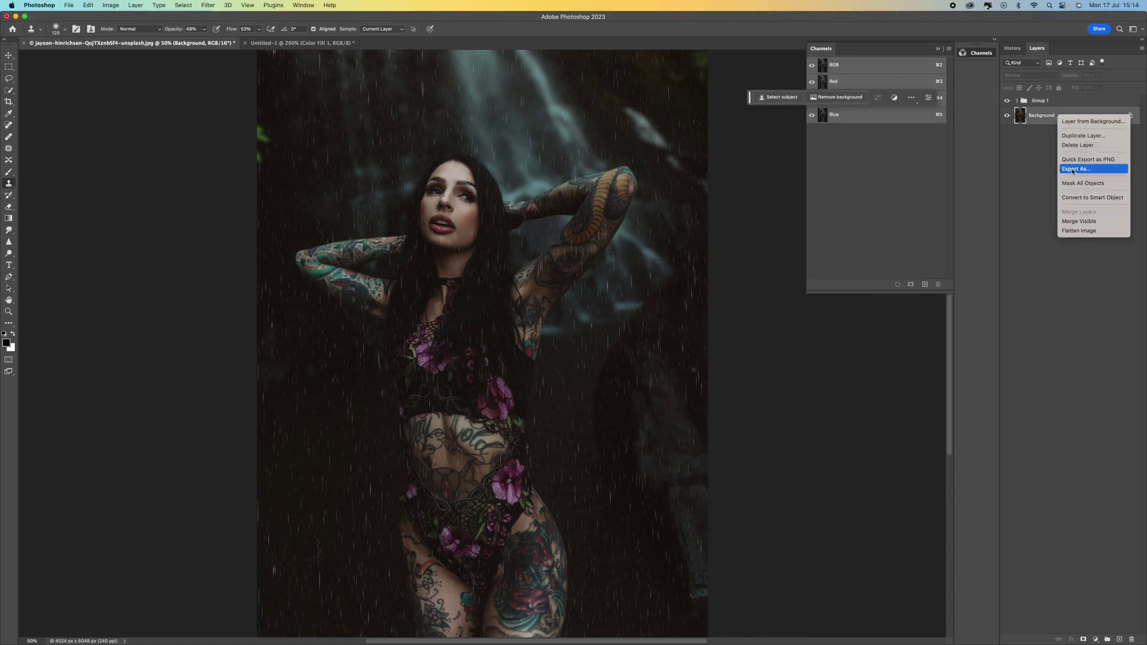
click(1085, 196)
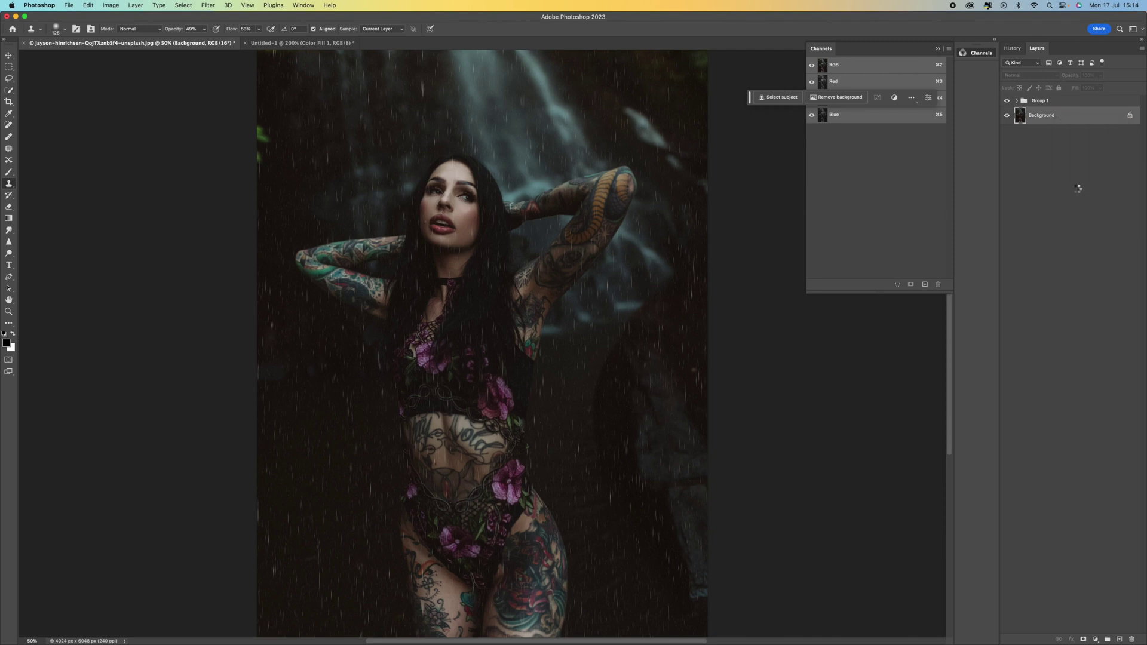
Apply Filter Gallery Plastic Wrap with Highlight Strength 10, Detail 5 and Smoothness 8
click(208, 4)
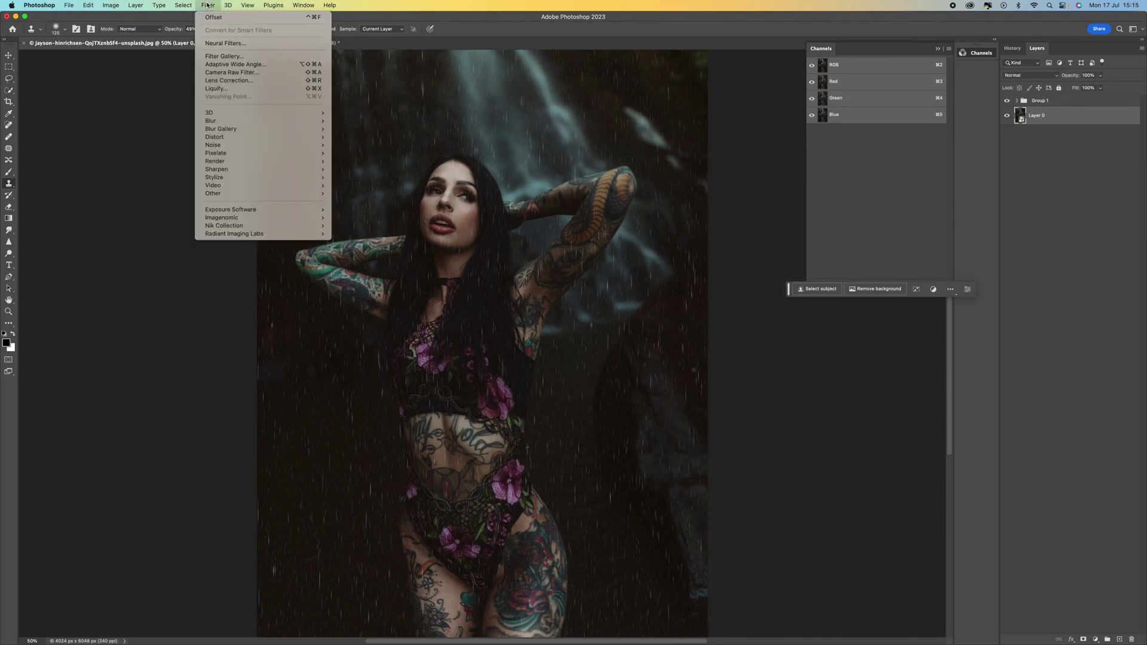
click(219, 57)
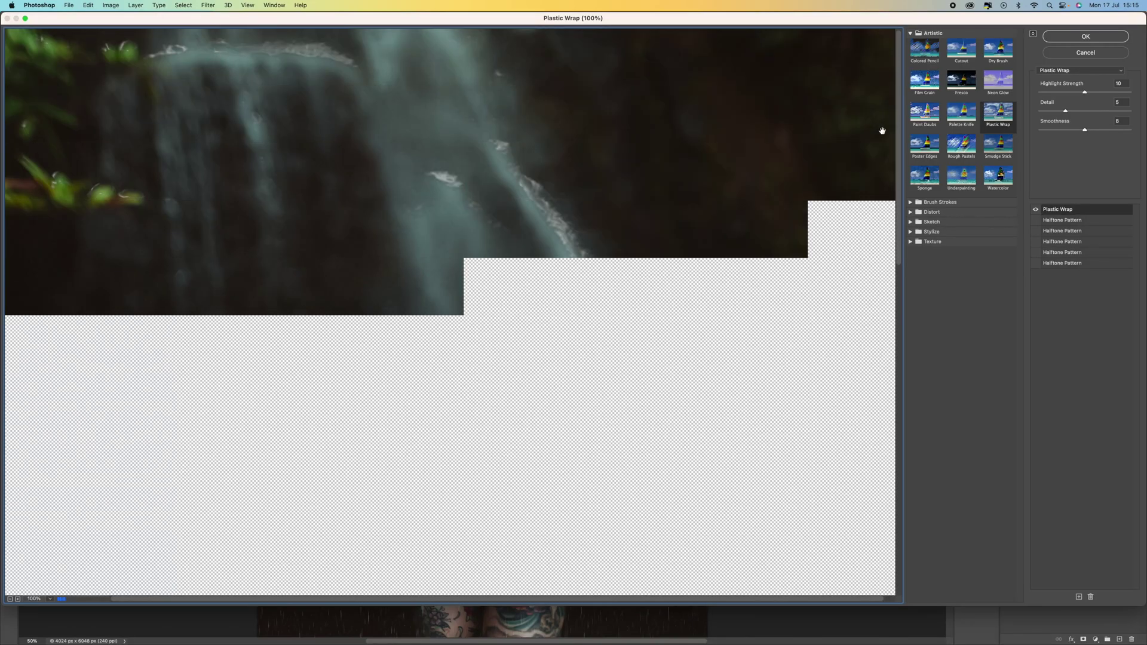
click(909, 34)
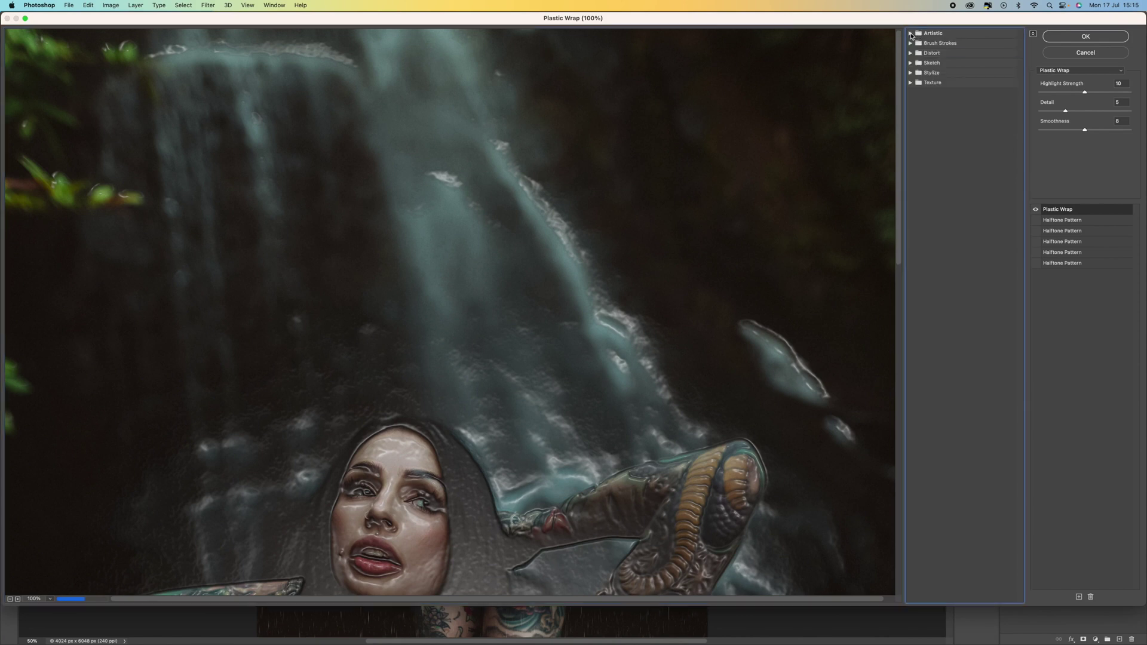
click(909, 34)
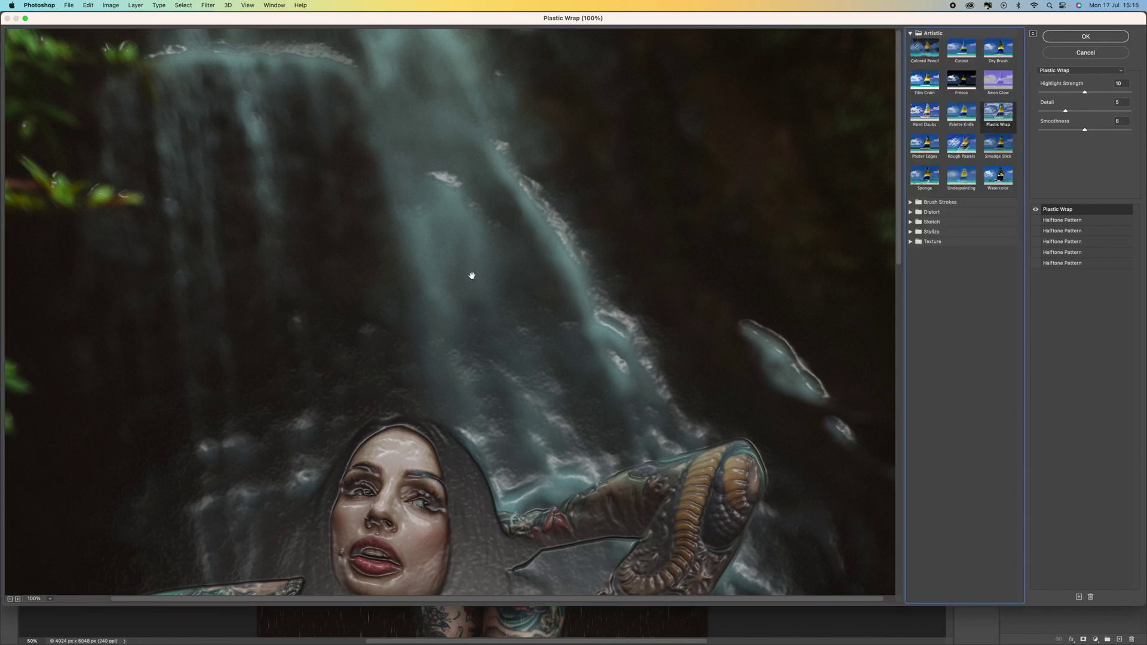
drag(530, 238, 727, 150)
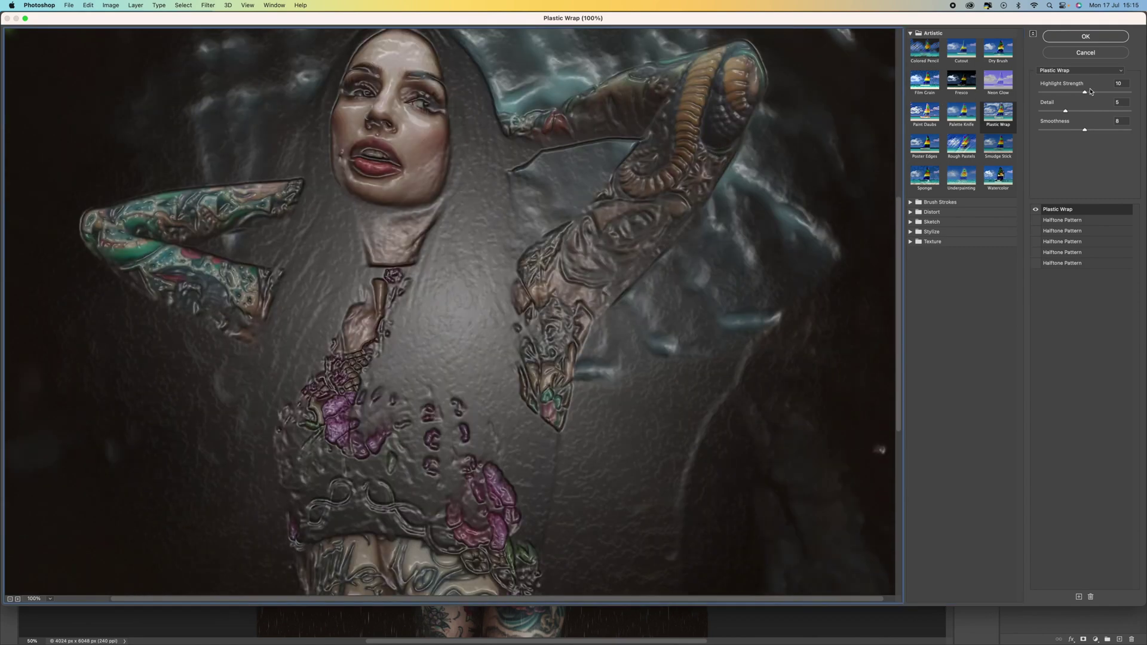
drag(1073, 93, 1070, 93)
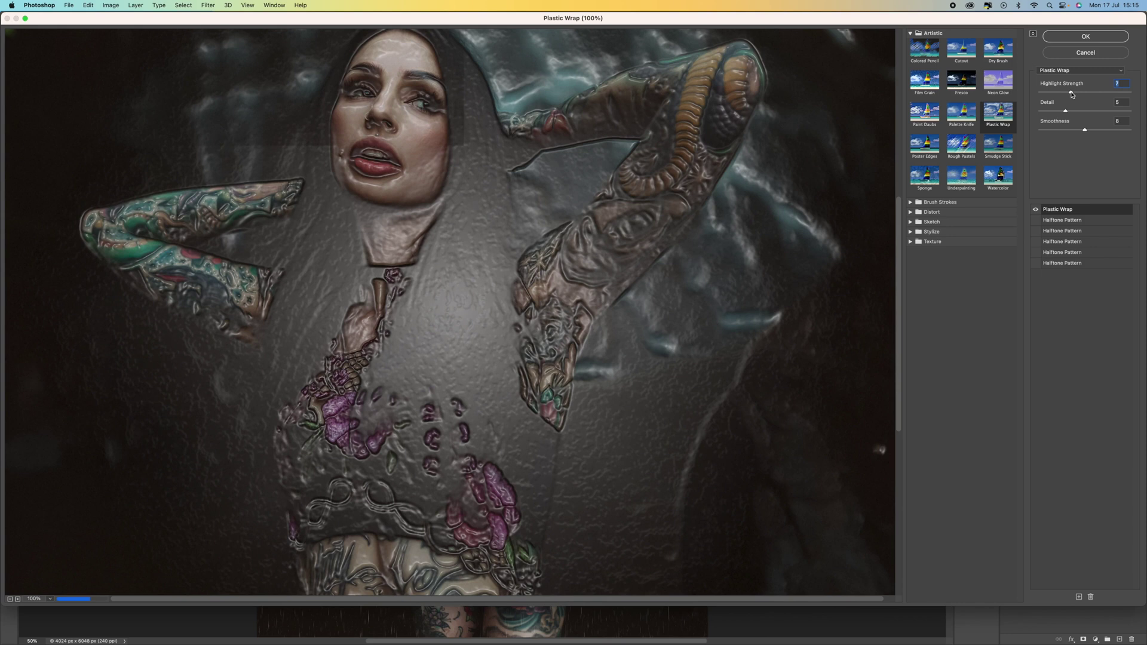
drag(1071, 94, 1086, 95)
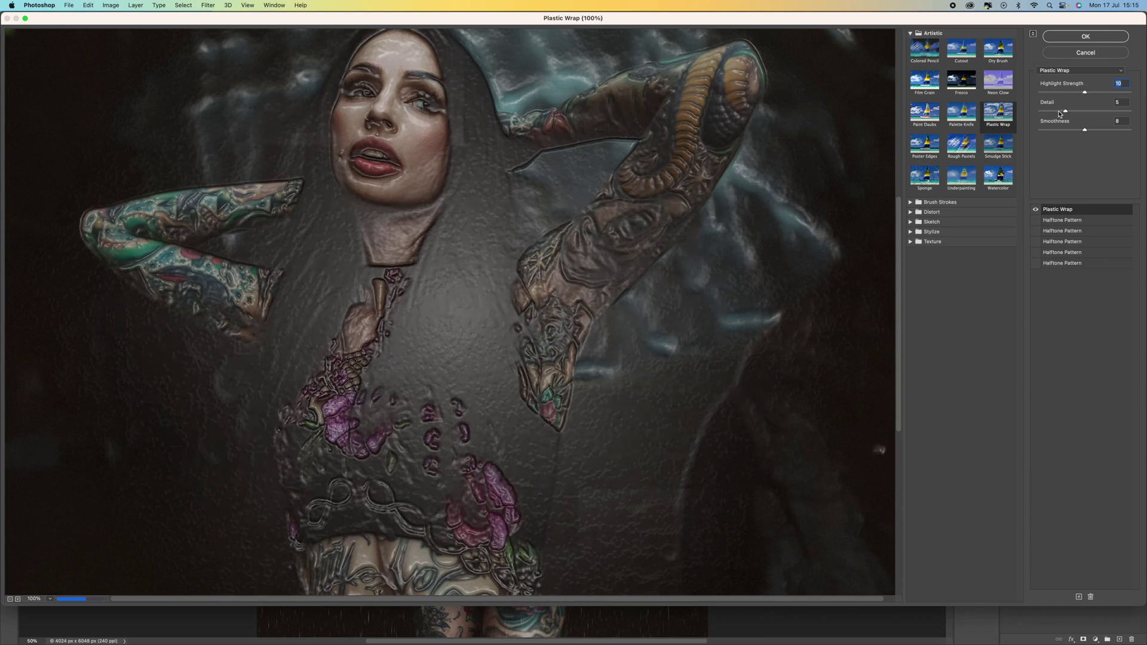
click(1093, 131)
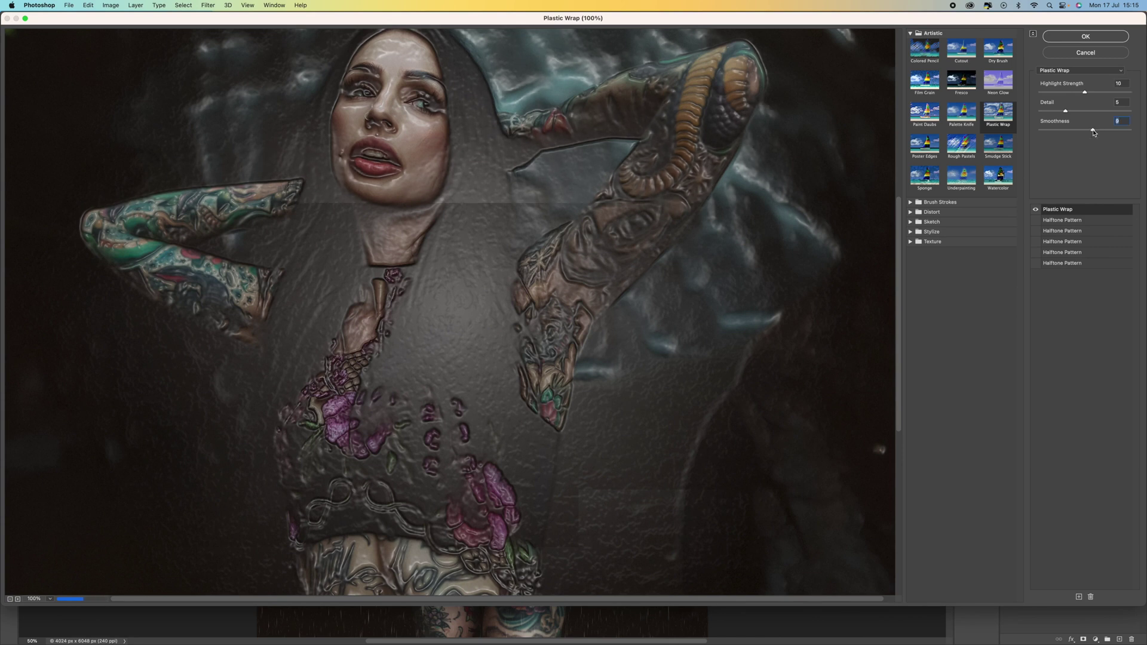
drag(1093, 133, 1087, 131)
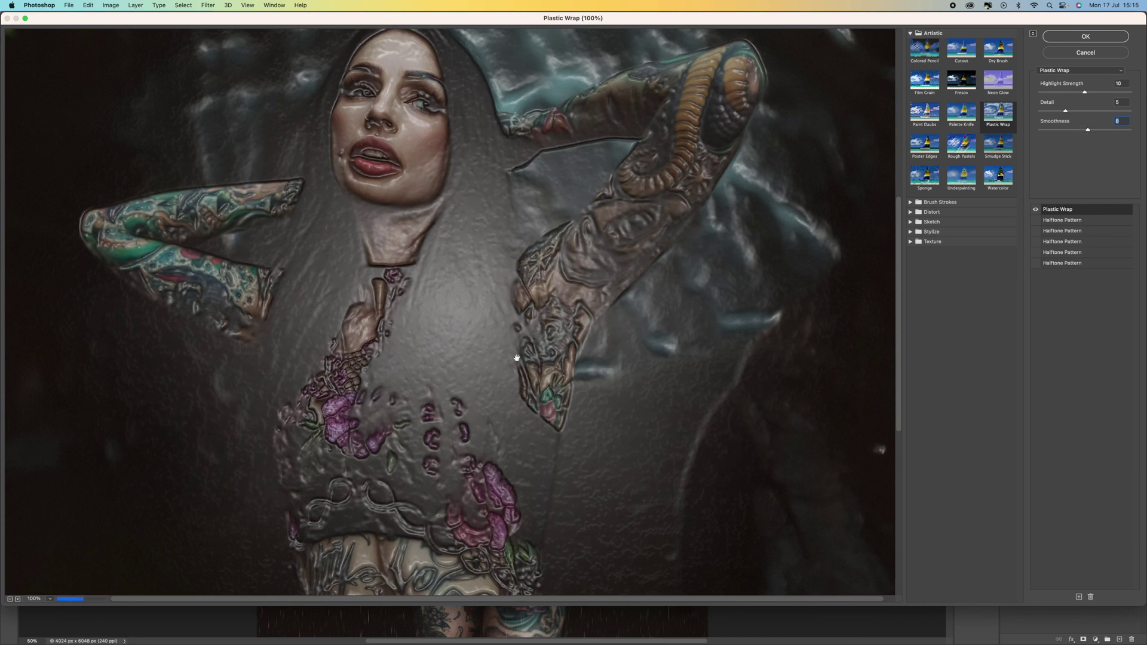
click(1086, 37)
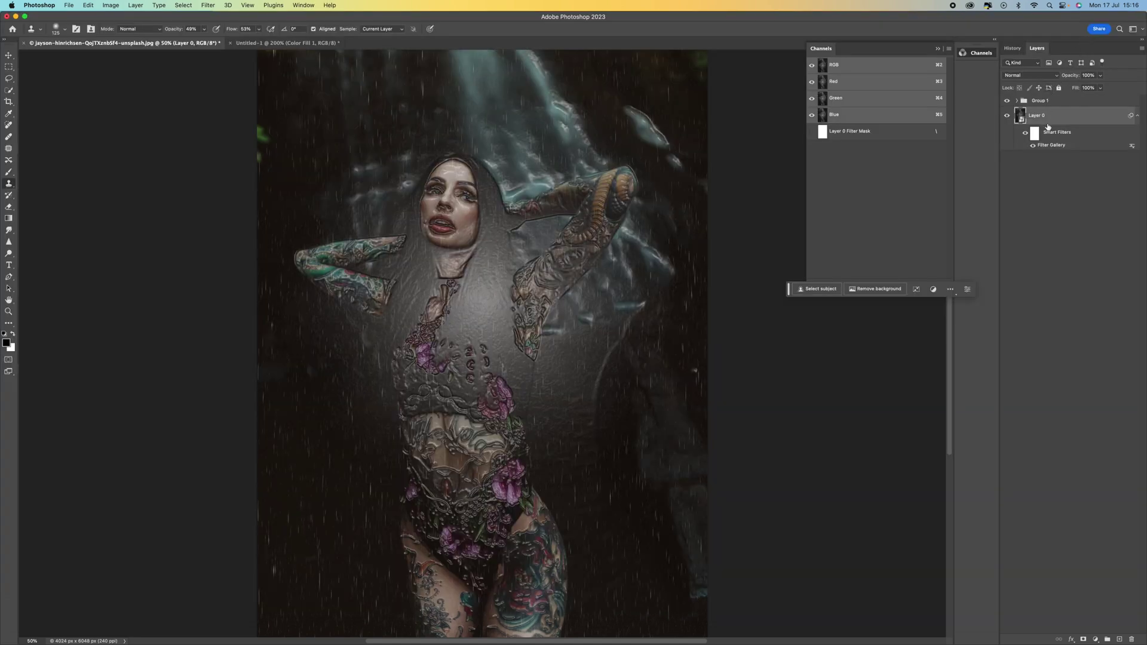
Invert the smart filter mask to hide the shine and set a soft white brush at 0% hardness
click(1034, 132)
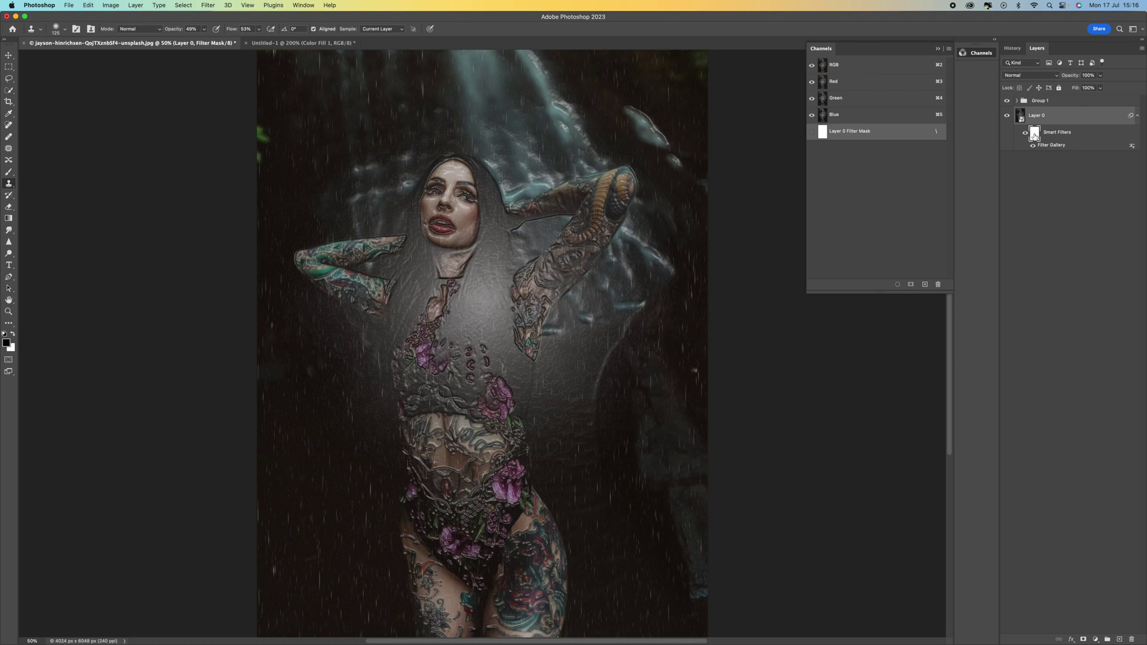
double_click(1034, 133)
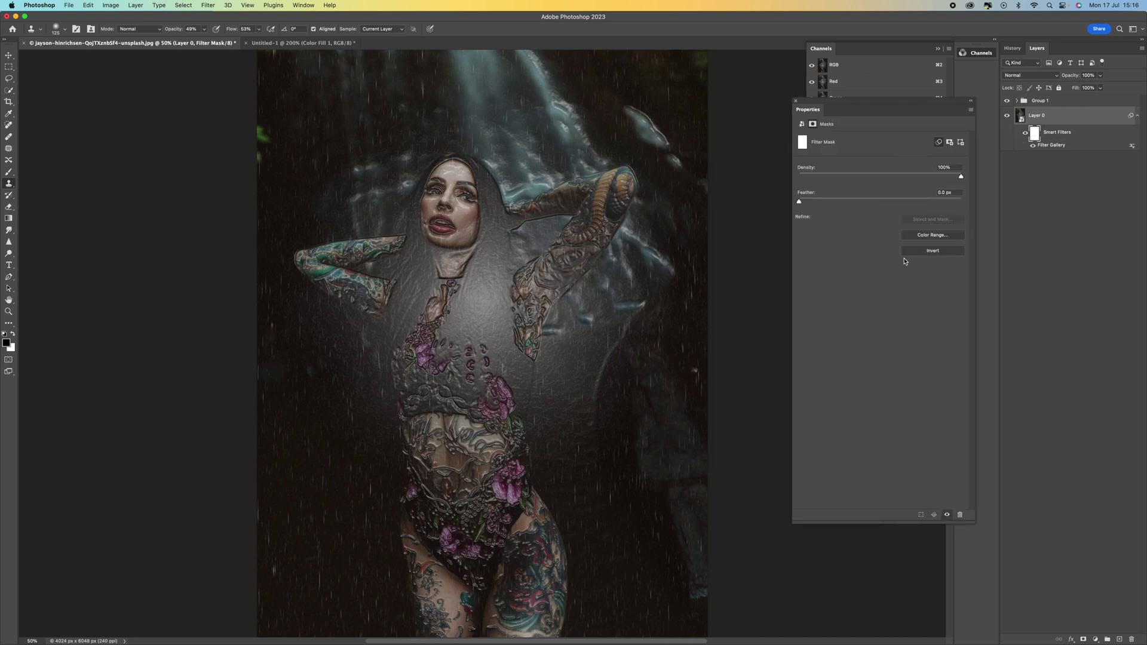
click(932, 251)
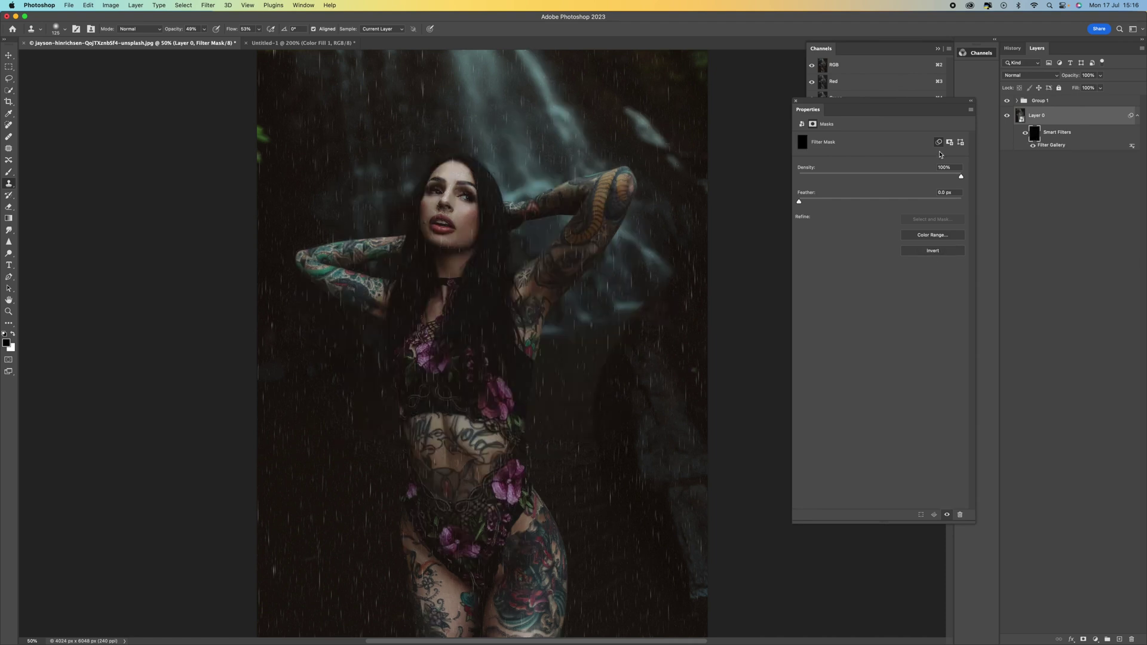
click(9, 173)
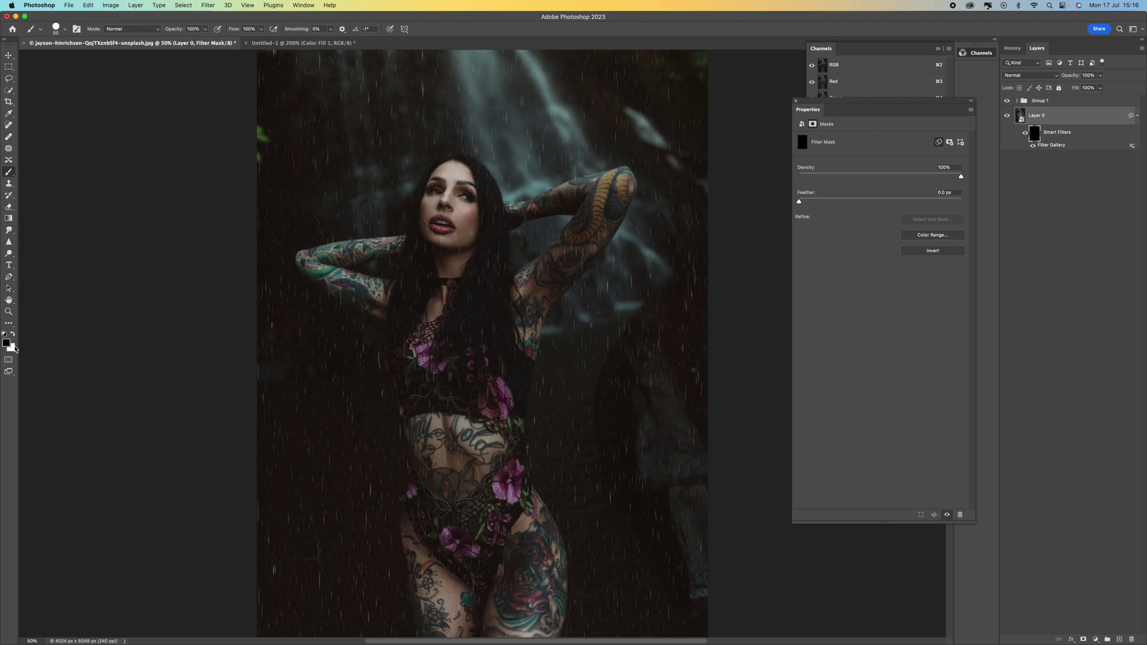
click(13, 335)
click(61, 30)
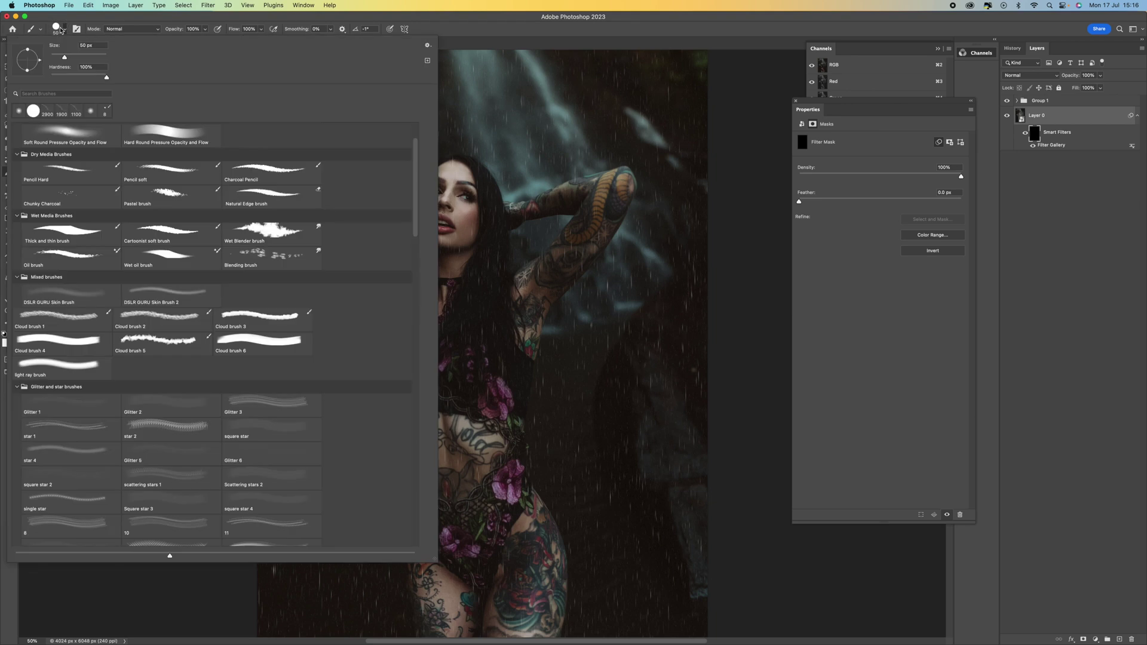
double_click(88, 68)
text(0)
key(Return)
click(129, 24)
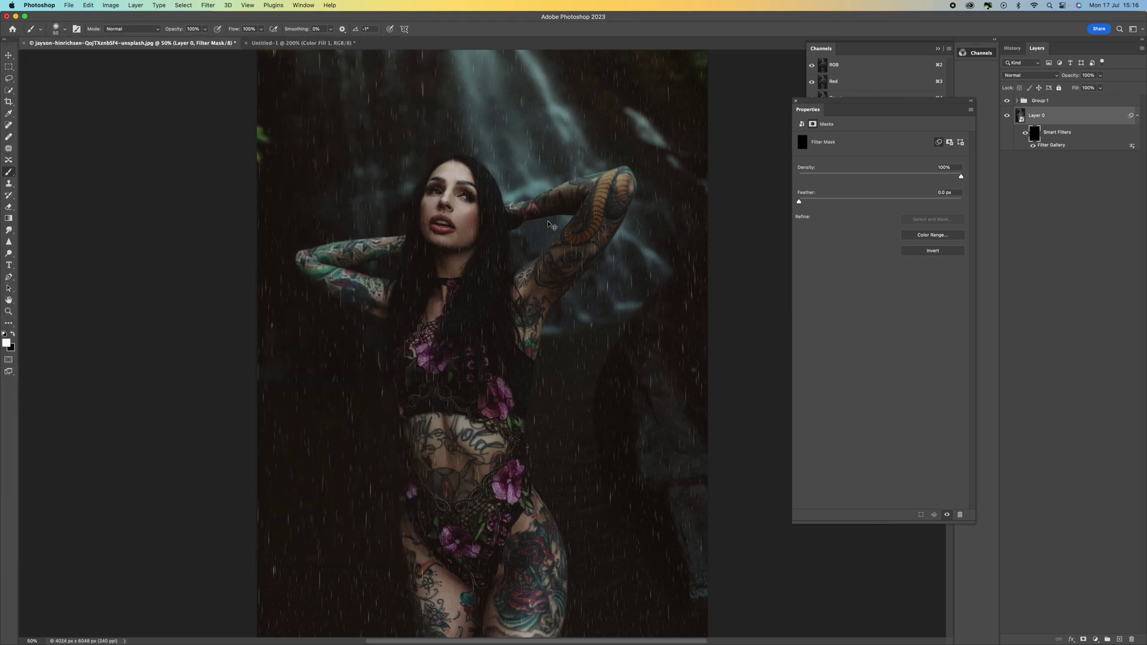
At 100% zoom, paint the shine back along the orange snake tattoo and the forearm near the elbow
key(super+1)
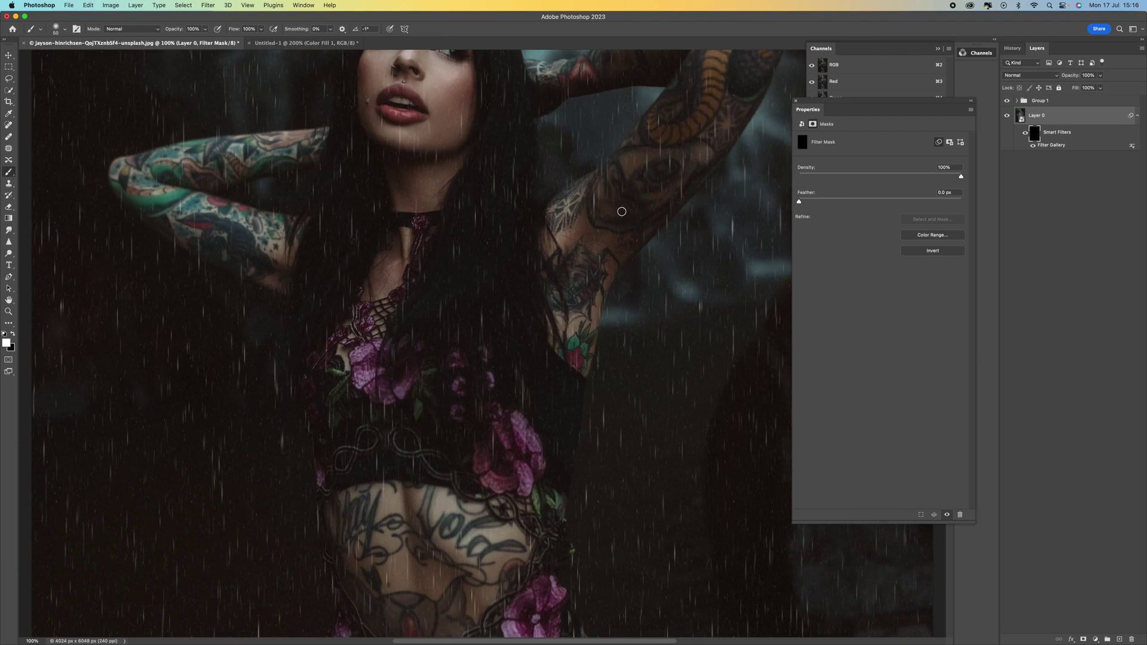
scroll(621, 212, up, 10)
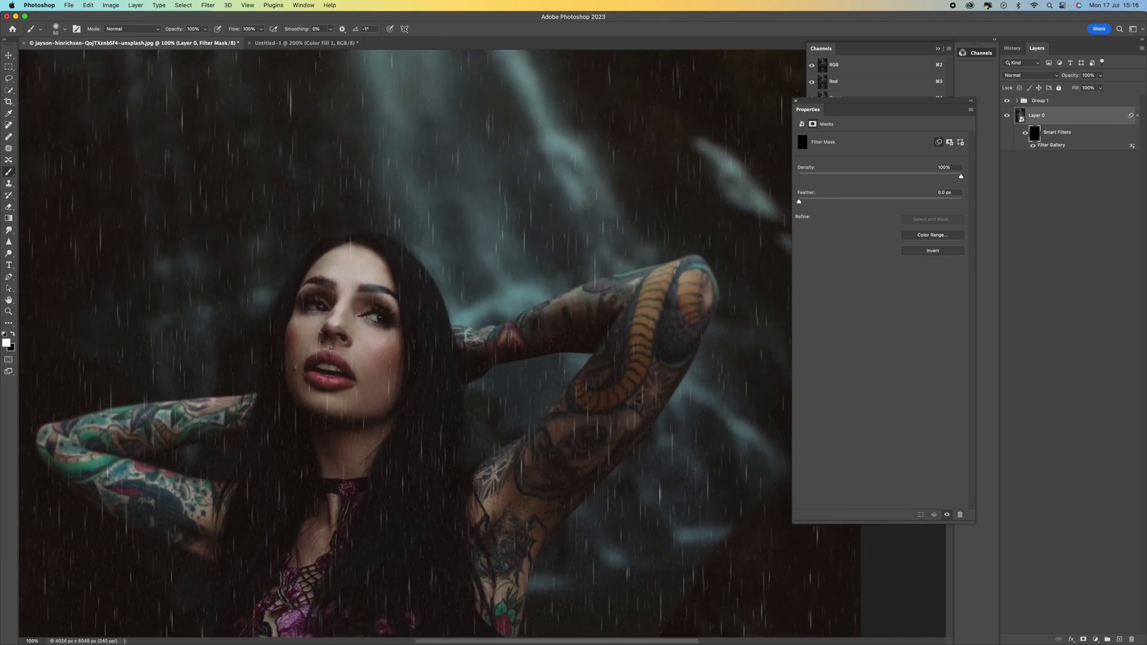
scroll(675, 271, down, 3)
key(bracketright)
key(bracketright)
key(bracketright)
key(bracketright)
key(bracketright)
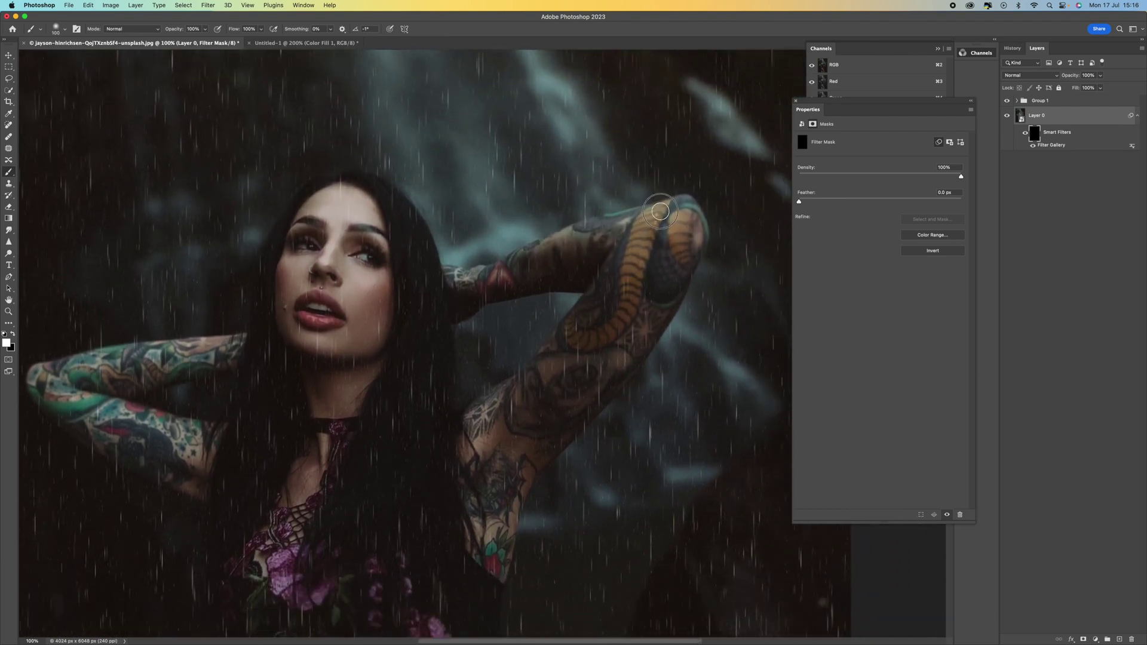
mouse_move(660, 211)
mouse_down()
mouse_move(629, 307)
mouse_move(675, 269)
mouse_move(663, 252)
mouse_move(686, 214)
mouse_move(689, 245)
mouse_move(683, 208)
mouse_move(615, 231)
mouse_move(579, 228)
mouse_move(603, 226)
mouse_move(594, 250)
mouse_up()
key(bracketleft)
key(bracketleft)
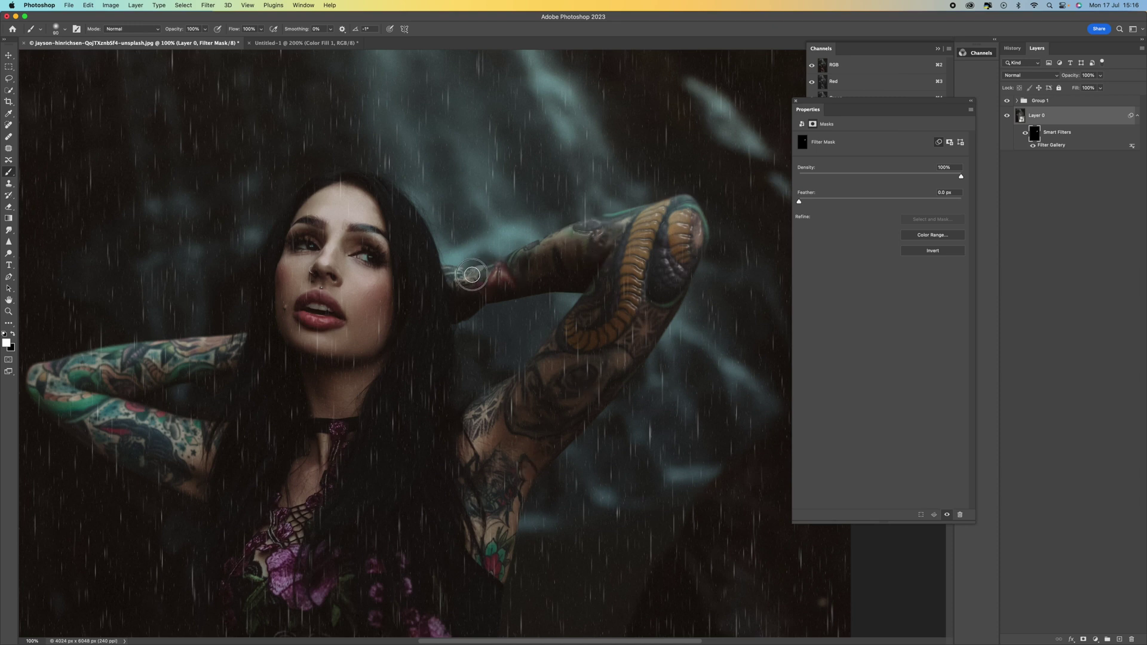
drag(471, 274, 469, 278)
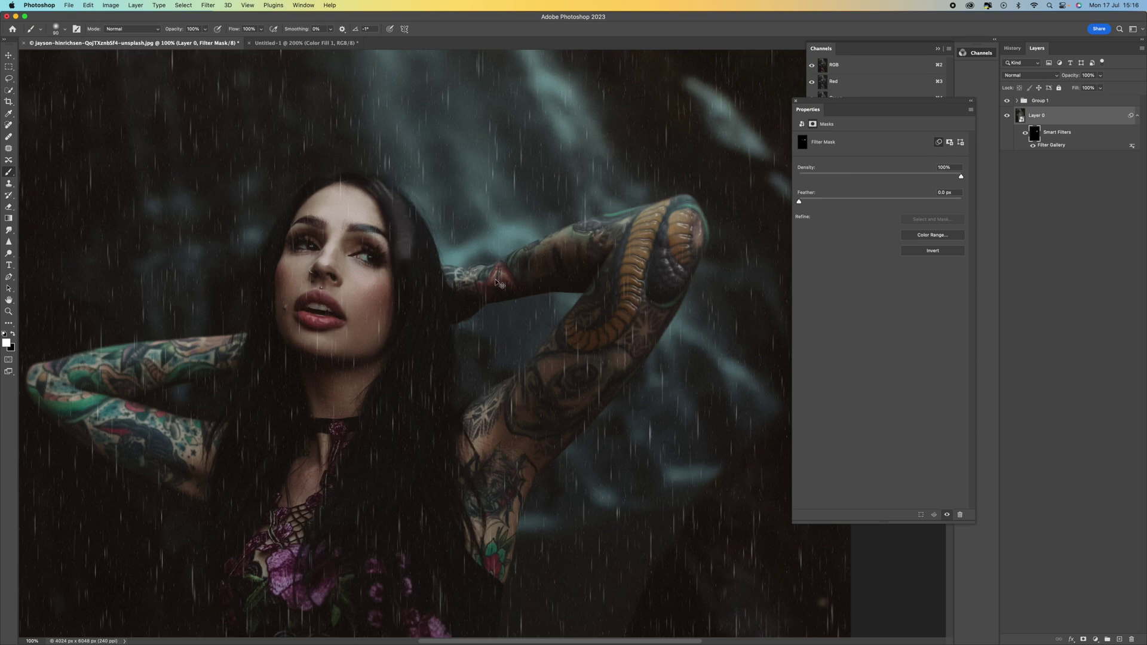
Pan across the body, enlarge the brush to 150 px and switch the painting colour to black
scroll(402, 245, down, 5)
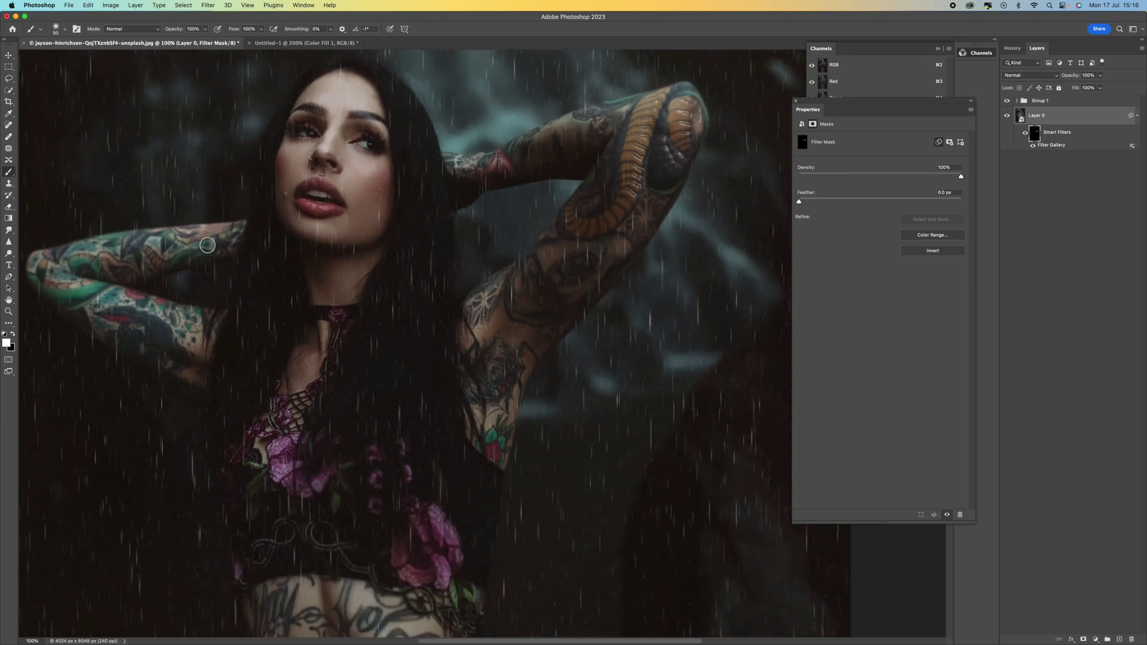
scroll(207, 244, left, 5)
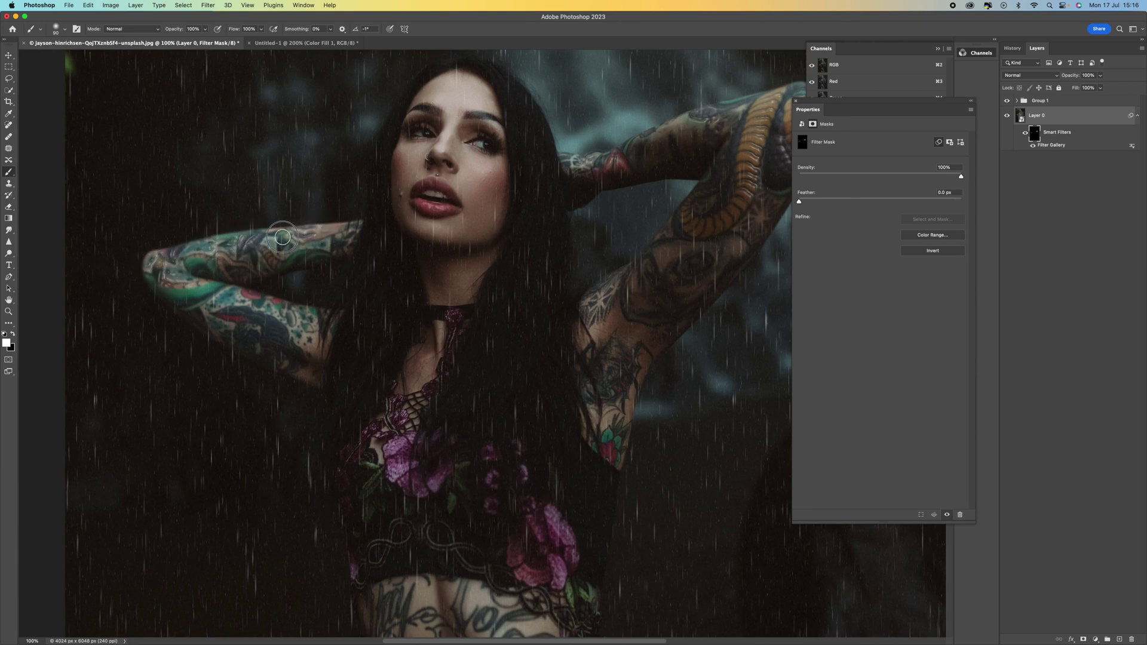
scroll(368, 334, down, 5)
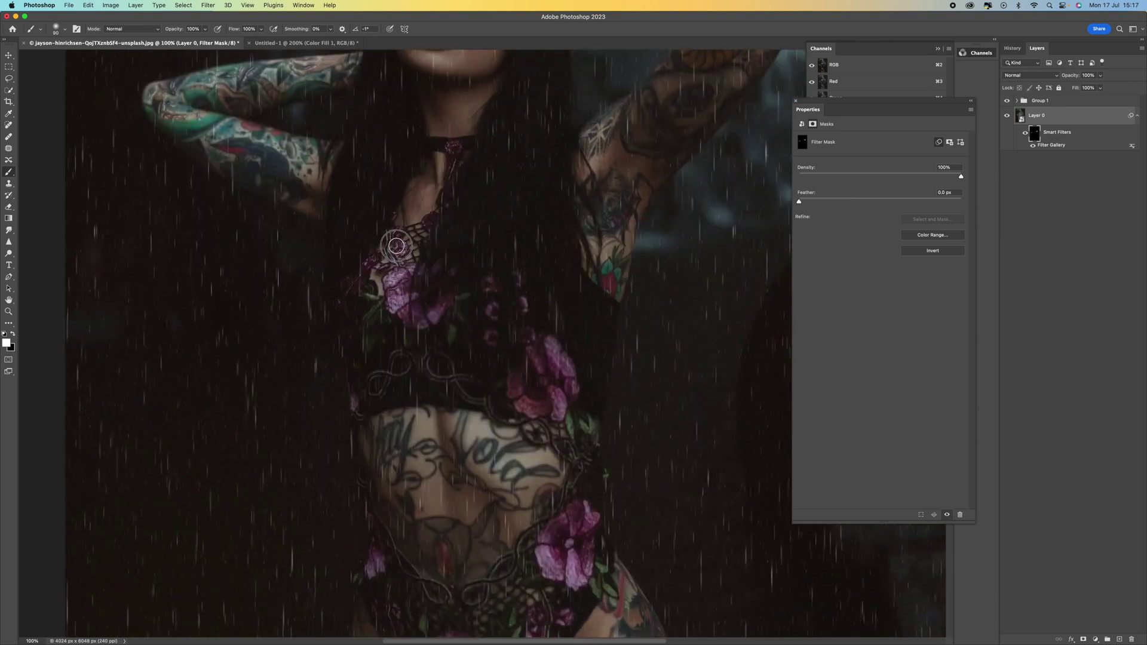
scroll(450, 302, down, 3)
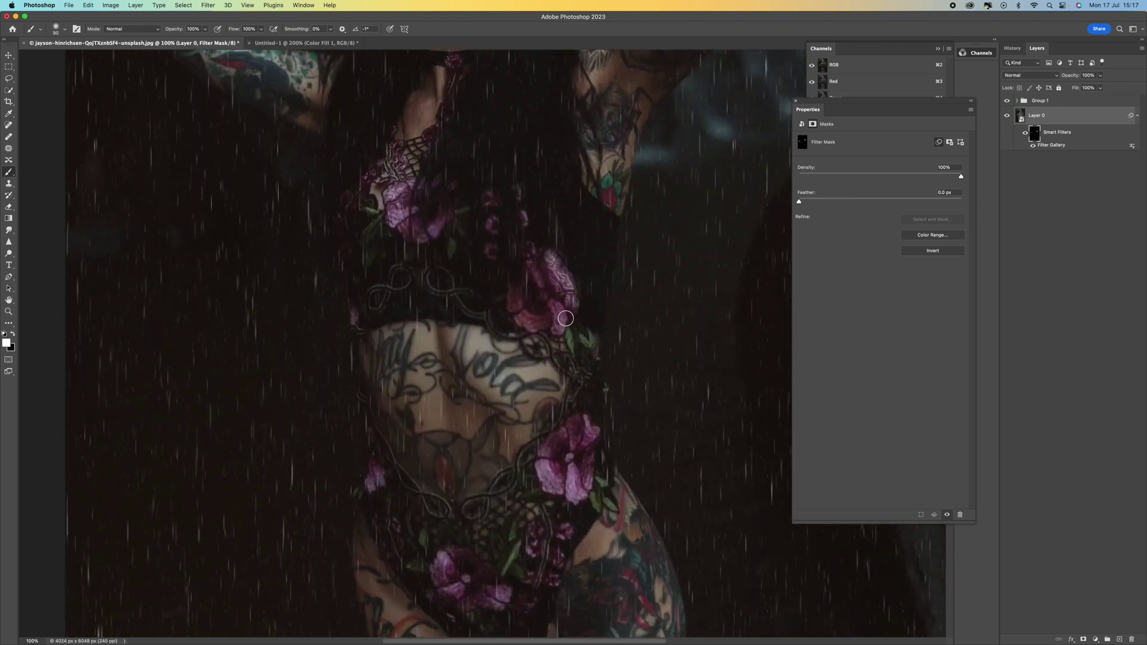
scroll(566, 318, down, 9)
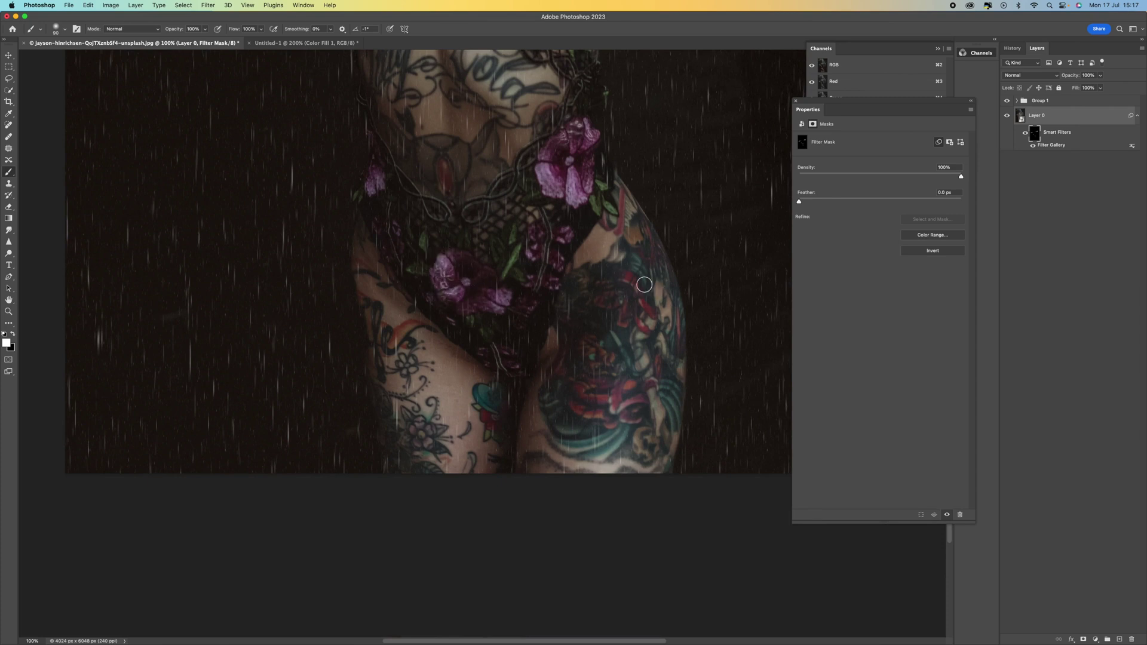
key(bracketright)
key(bracketright)
key(bracketright)
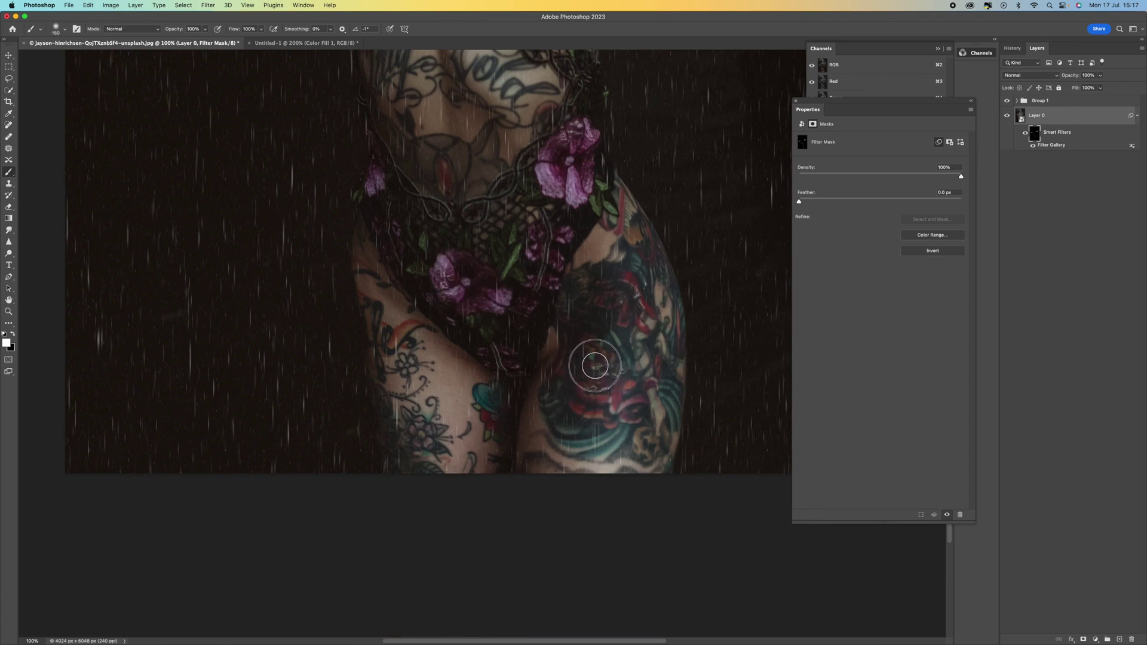
scroll(548, 405, up, 8)
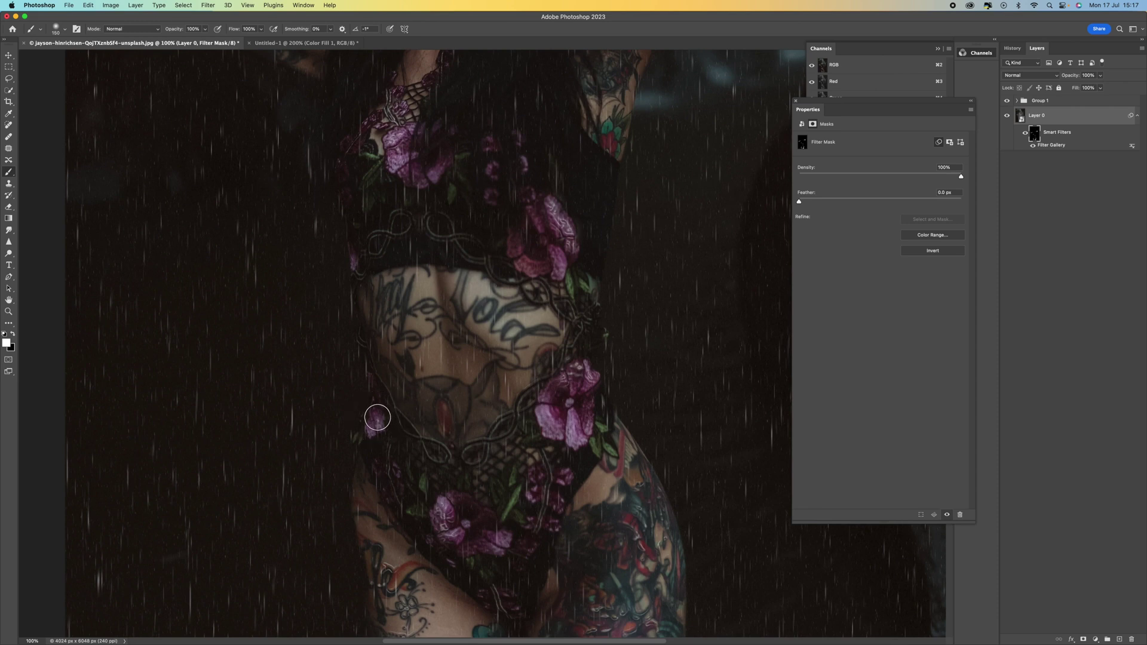
scroll(557, 375, up, 2)
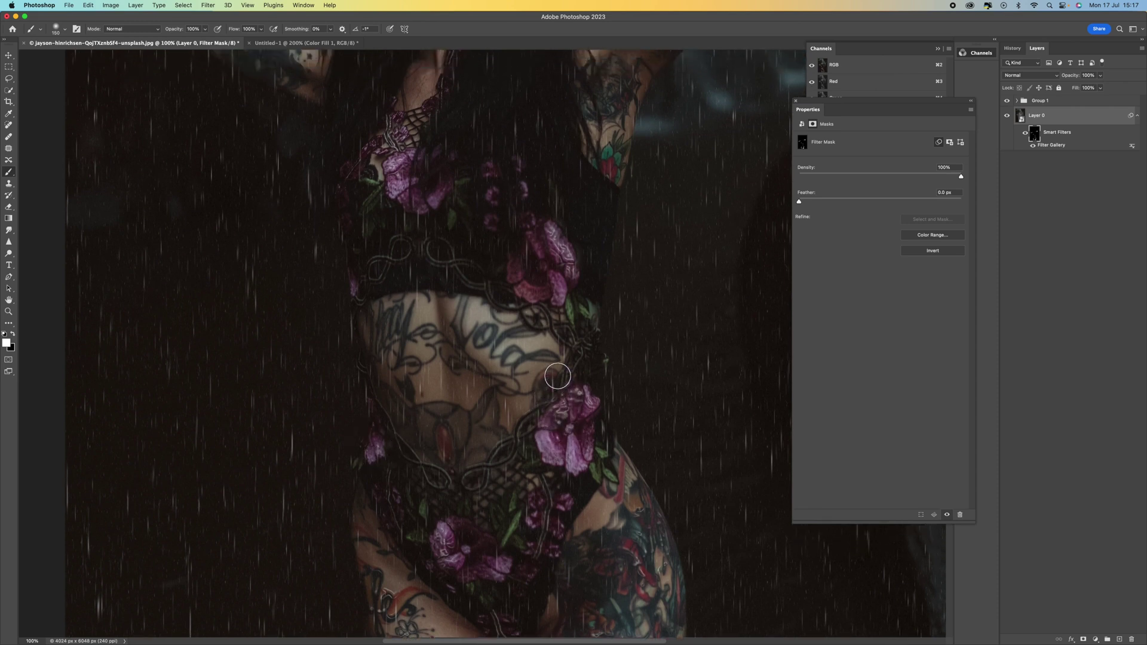
scroll(558, 376, up, 2)
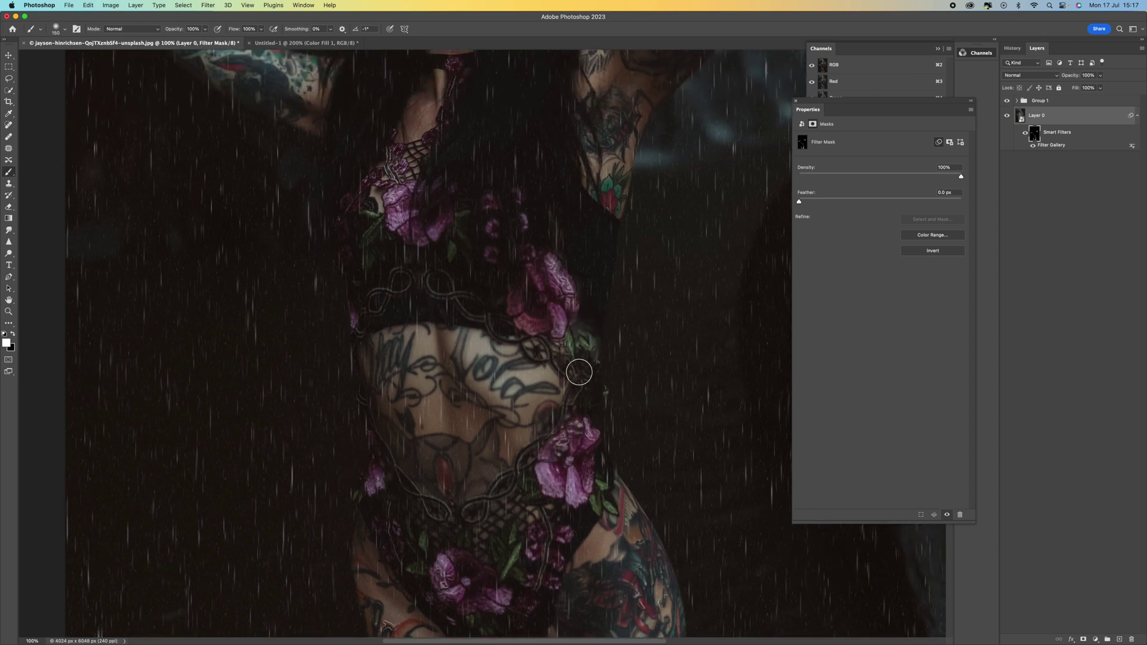
scroll(579, 372, up, 8)
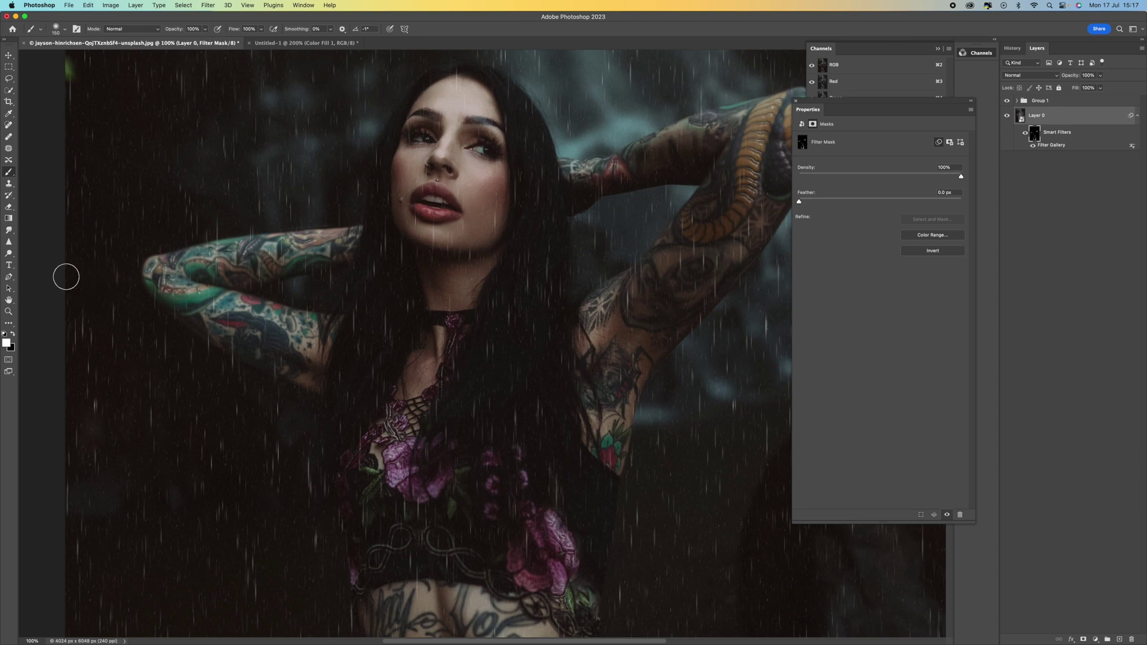
click(12, 335)
scroll(653, 359, down, 9)
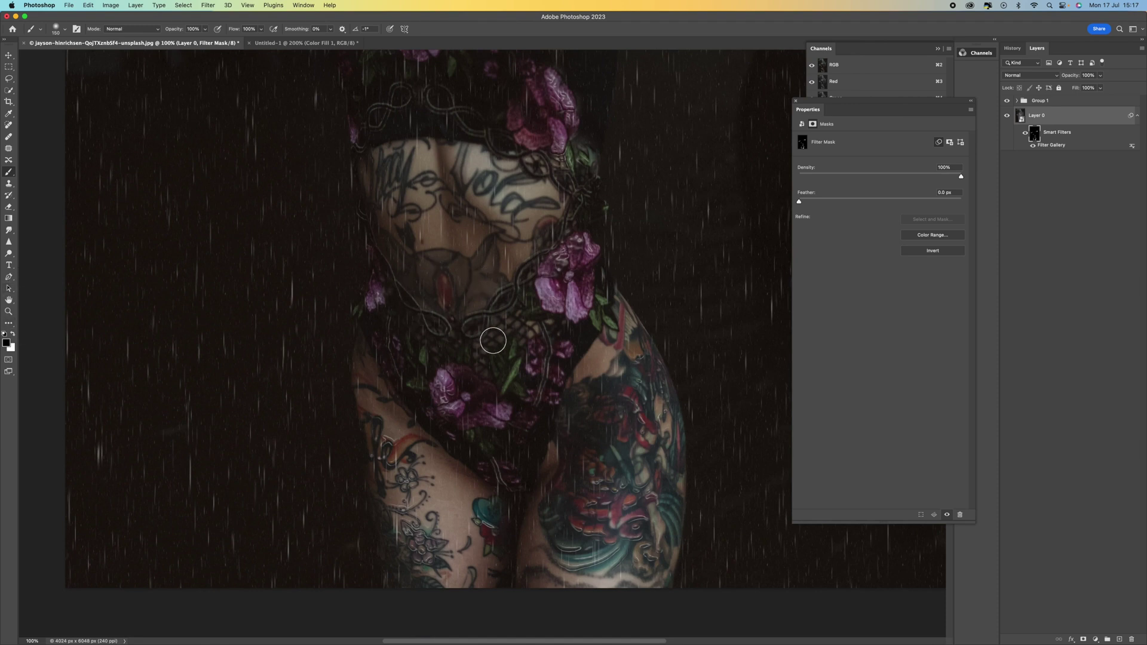
scroll(496, 341, up, 5)
scroll(529, 354, down, 4)
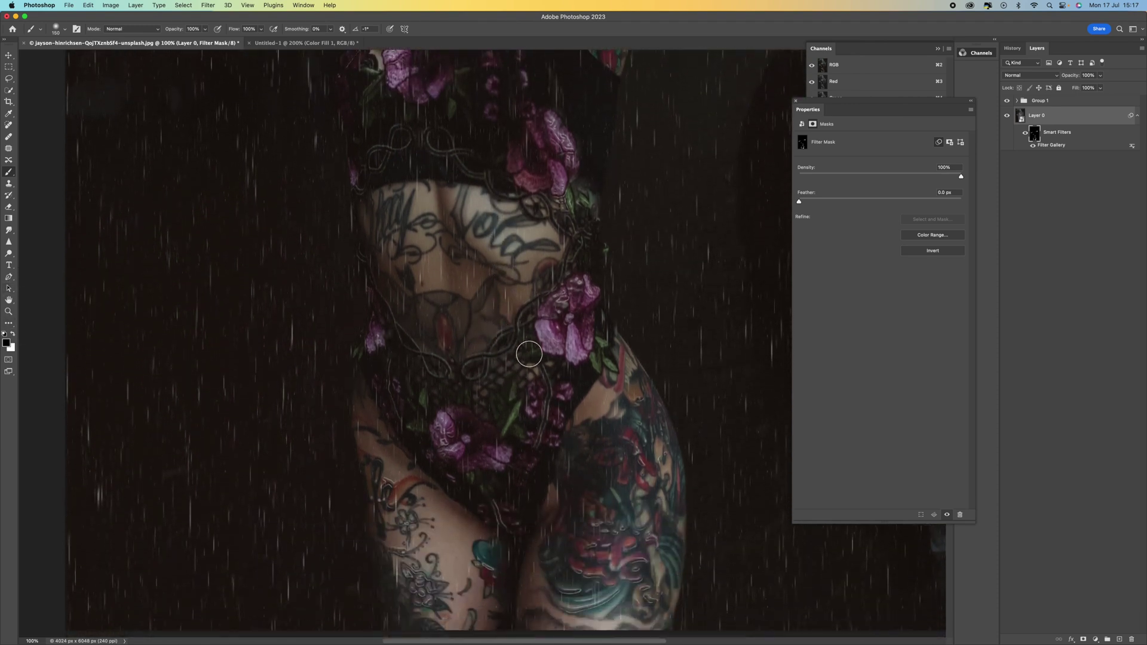
scroll(556, 388, up, 8)
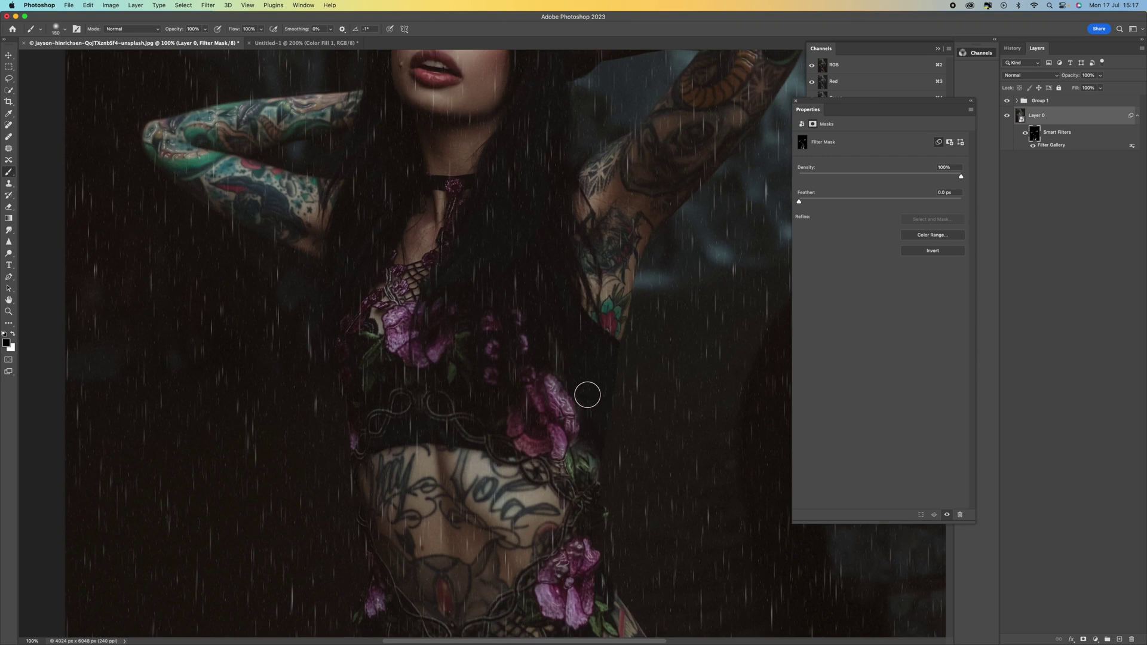
scroll(584, 405, up, 7)
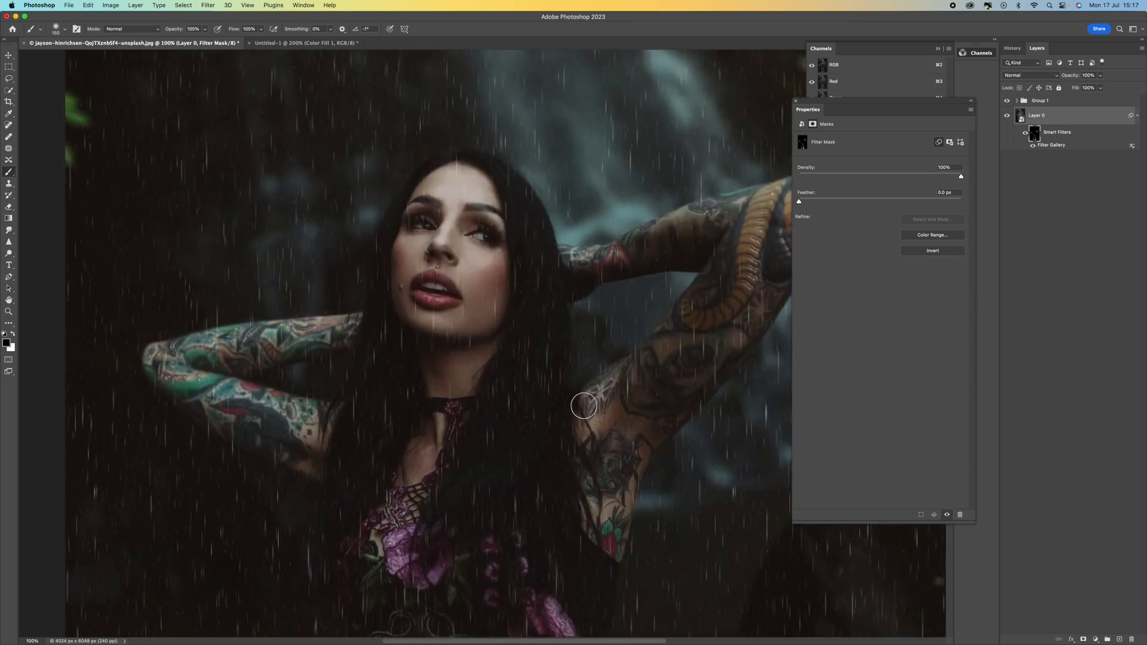
scroll(583, 406, down, 1)
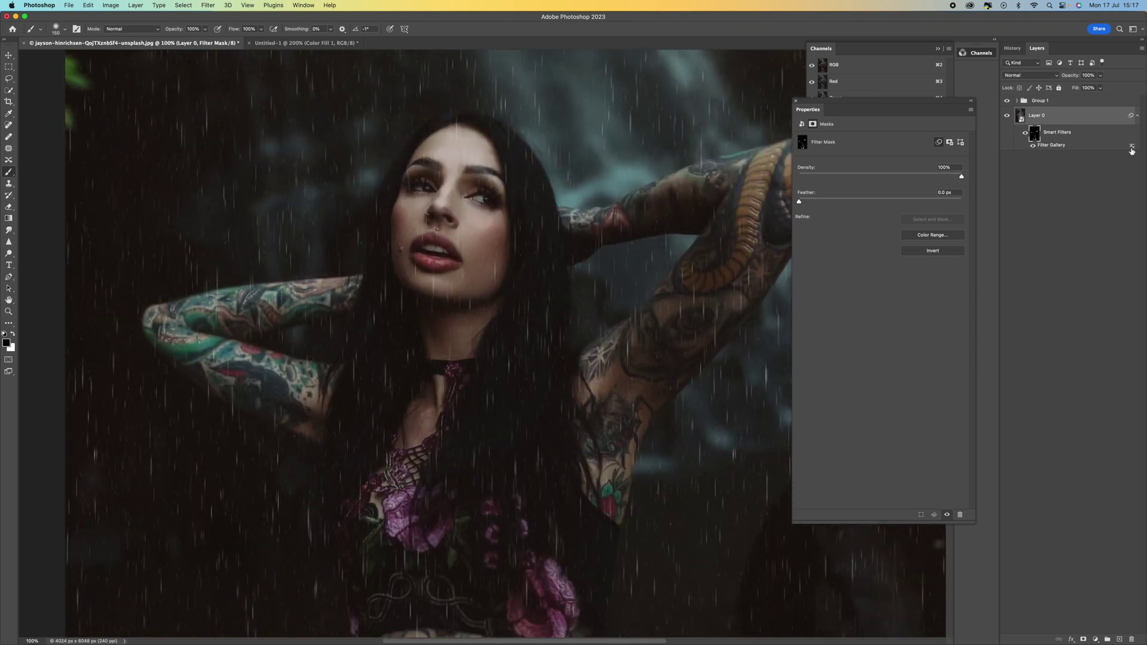
Raise the Filter Gallery wet-shine filter's blending opacity to 64% in Normal mode
double_click(1131, 146)
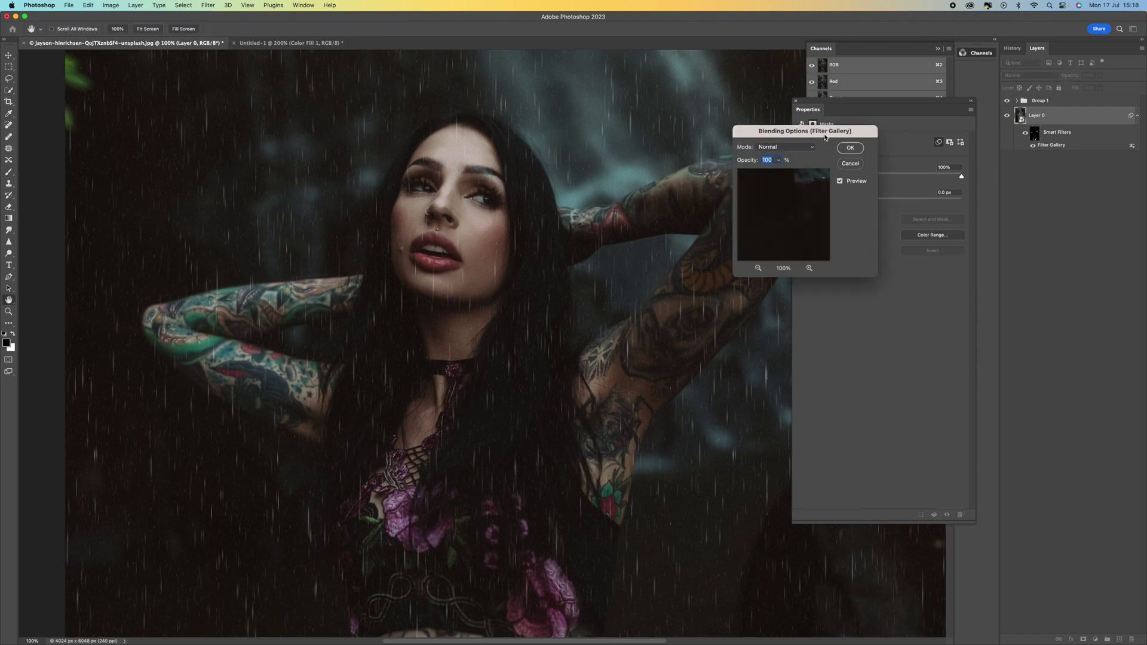
drag(810, 132, 883, 182)
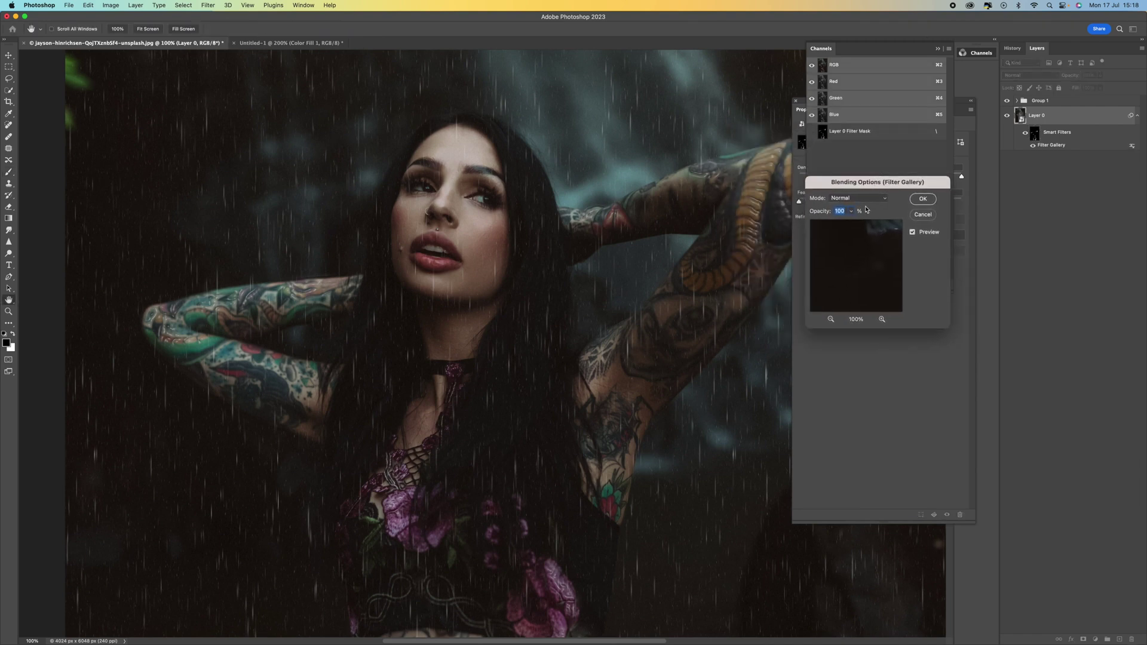
click(851, 211)
mouse_move(856, 224)
mouse_down()
mouse_move(811, 227)
mouse_move(834, 225)
mouse_up()
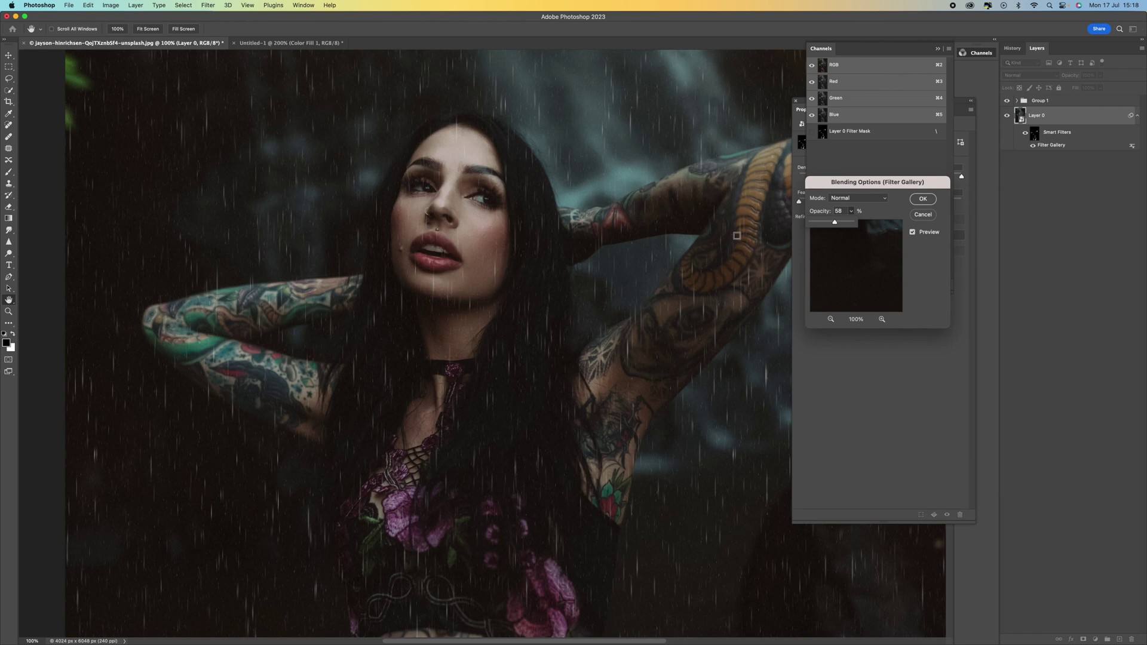
scroll(603, 139, right, 5)
scroll(604, 139, down, 3)
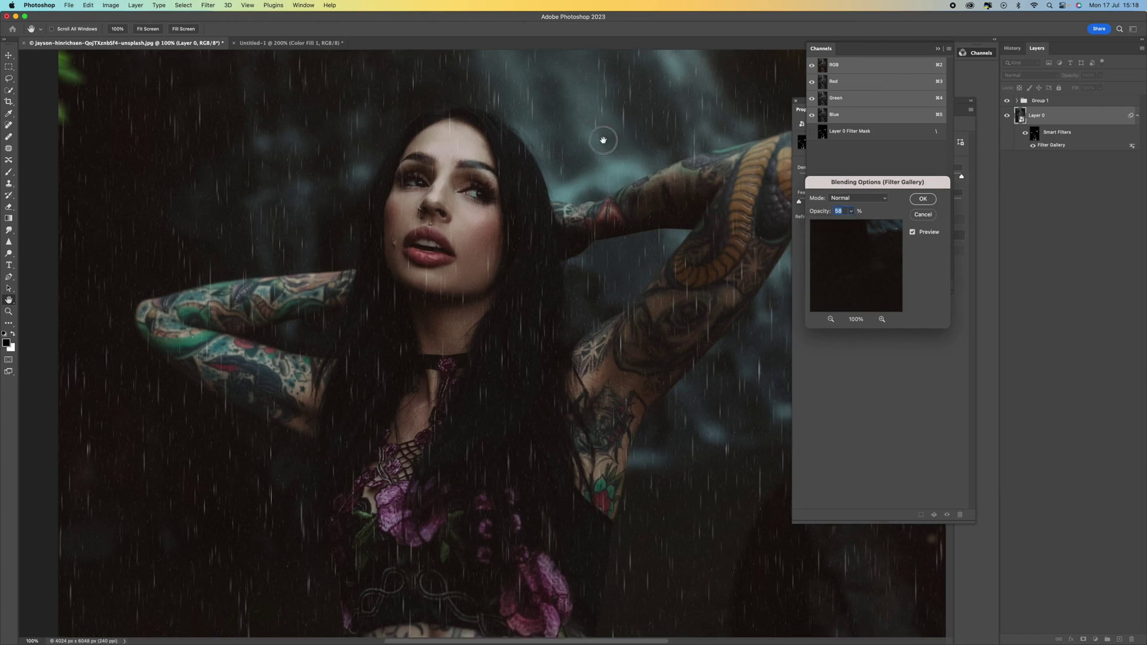
scroll(604, 179, up, 2)
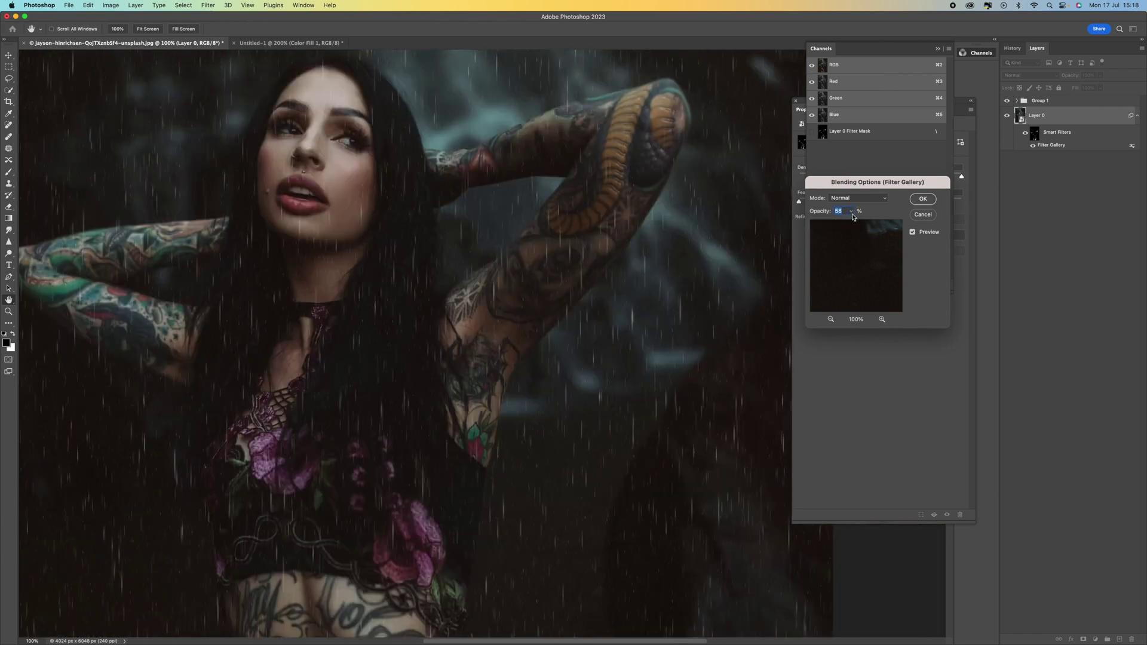
click(851, 212)
click(850, 222)
drag(850, 223, 853, 222)
click(924, 200)
Close the filter mask Properties panel and collapse the Channels panel
key(b)
click(798, 107)
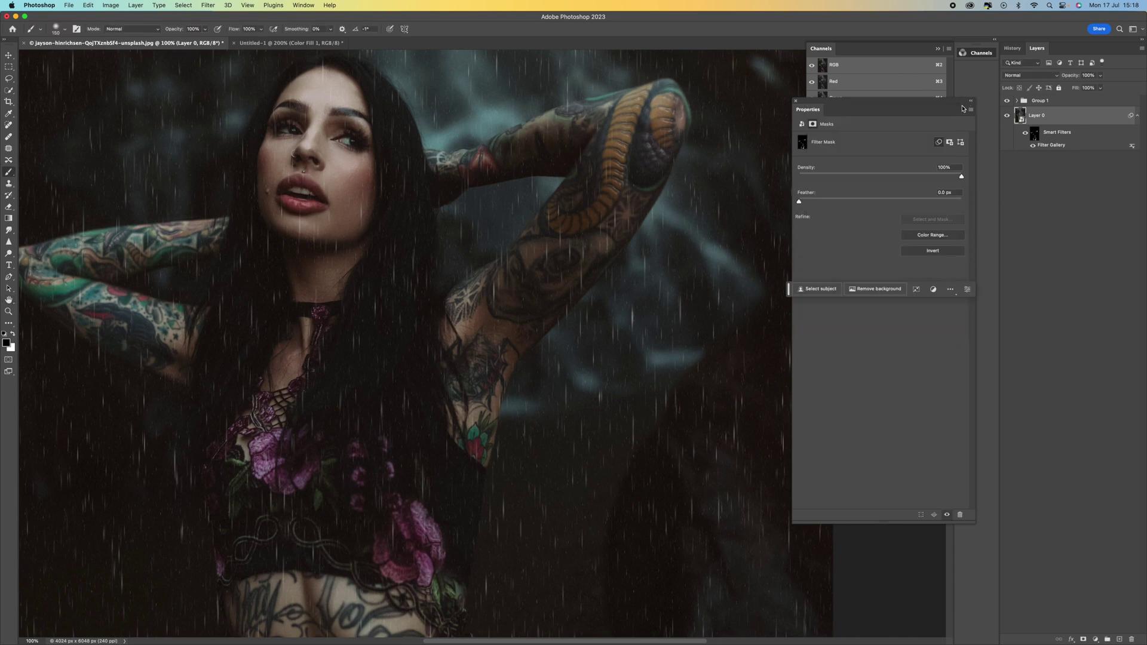
click(795, 103)
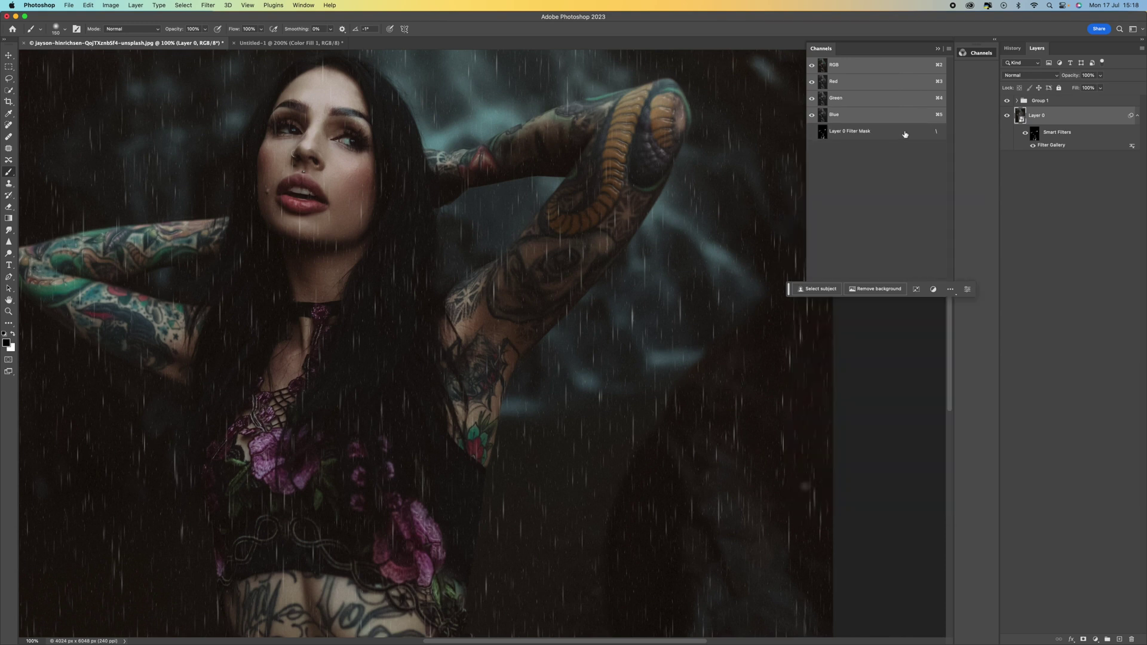
click(827, 50)
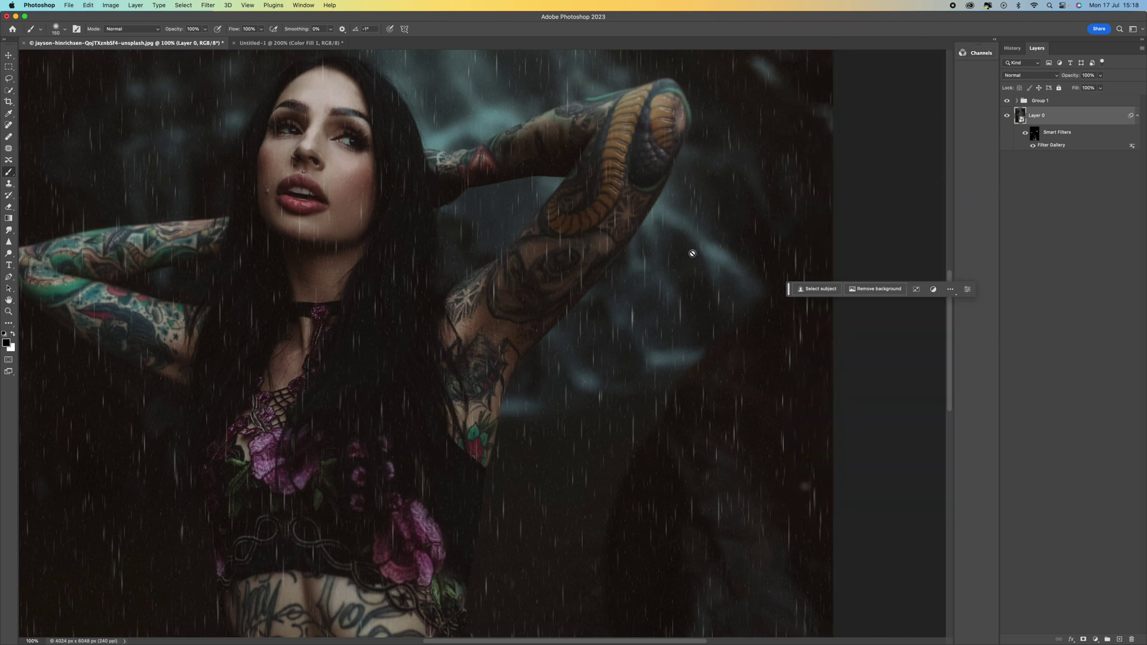
Zoom the view out to 50% and bring up the adjustment layer types menu
scroll(549, 278, down, 3)
scroll(559, 288, down, 5)
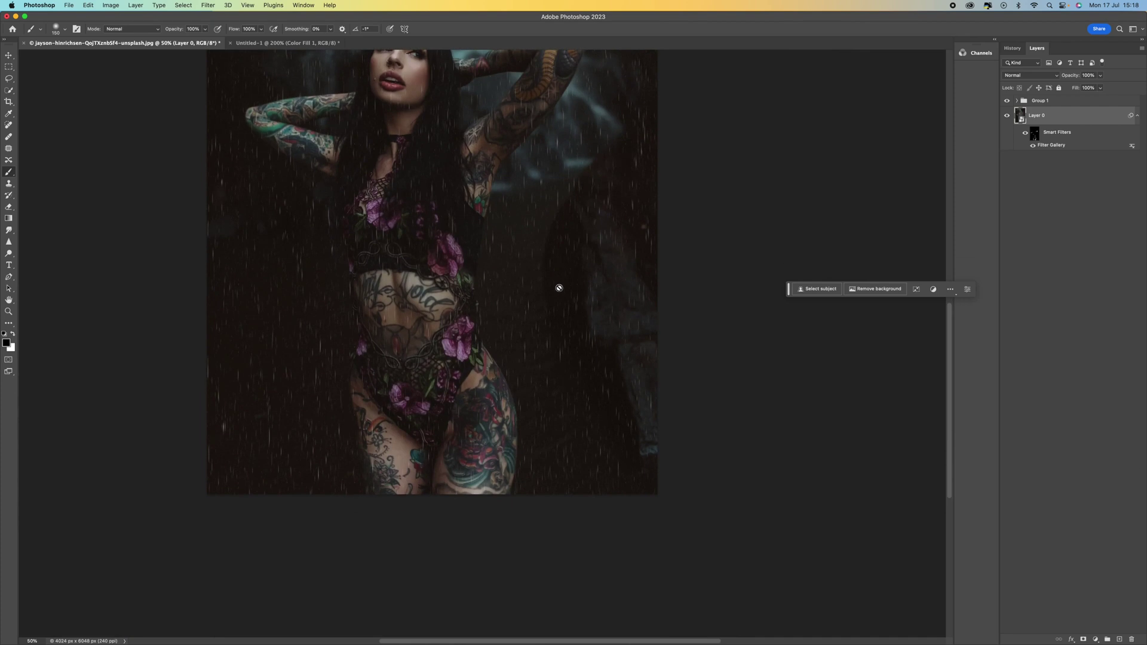
scroll(559, 288, up, 5)
scroll(558, 288, left, 2)
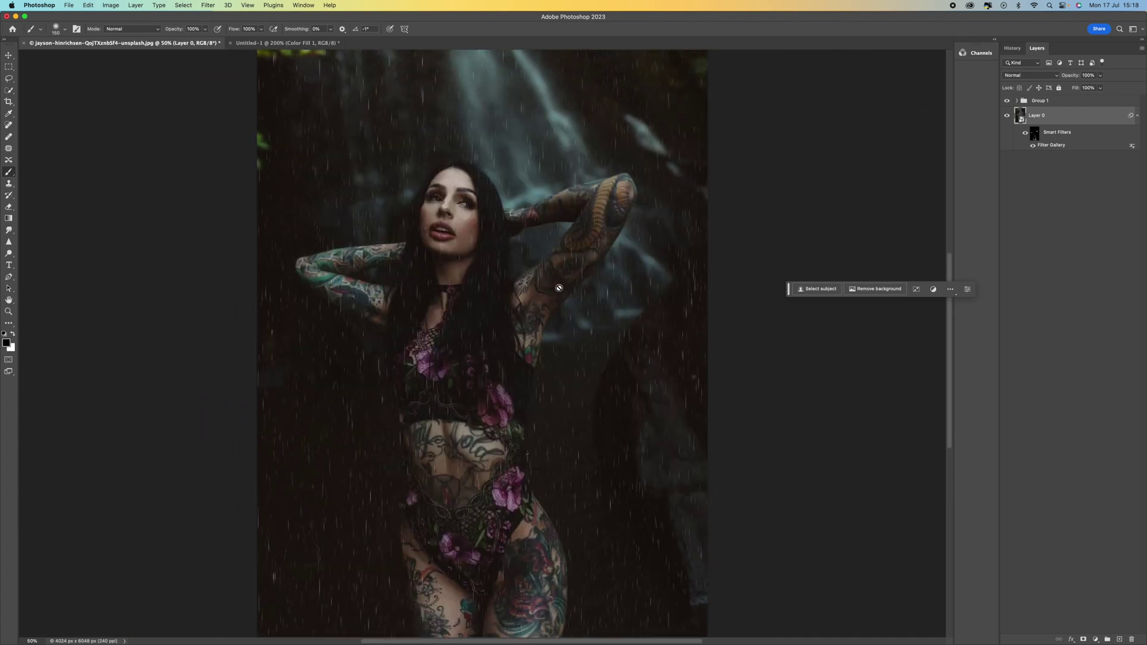
scroll(561, 296, down, 3)
scroll(563, 295, up, 2)
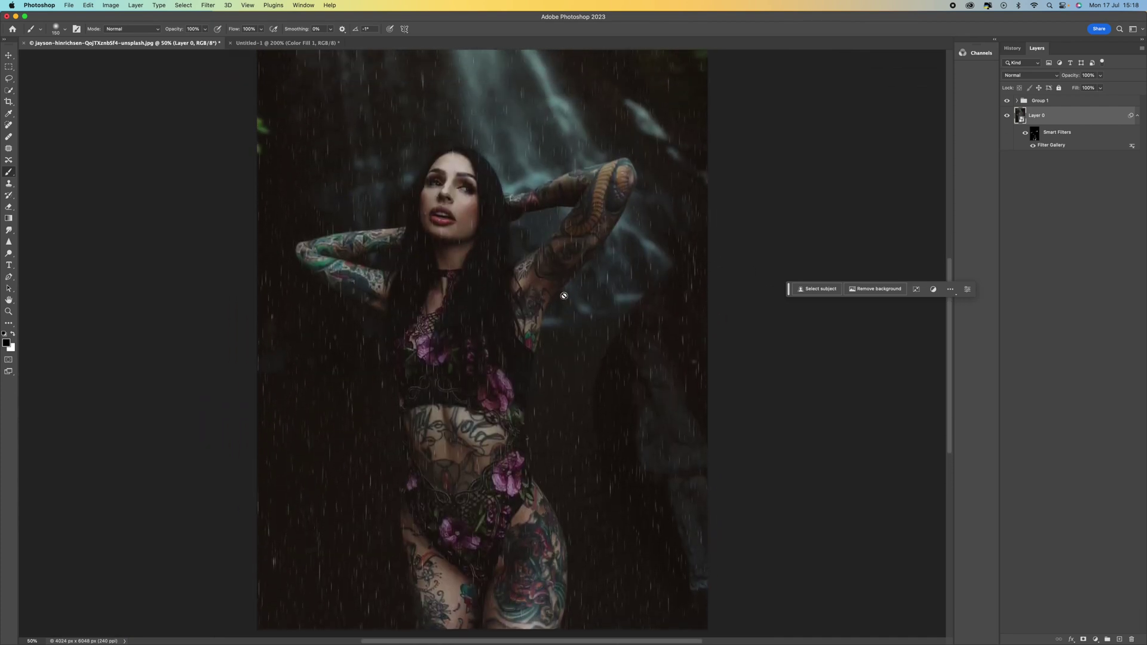
scroll(563, 295, up, 1)
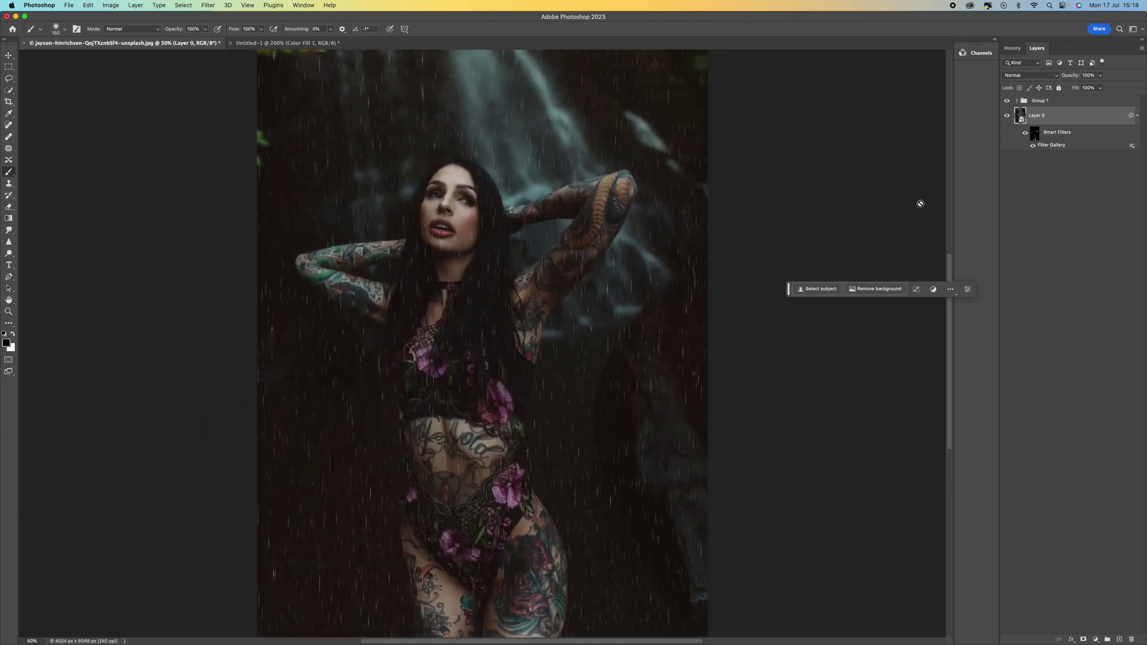
click(1095, 639)
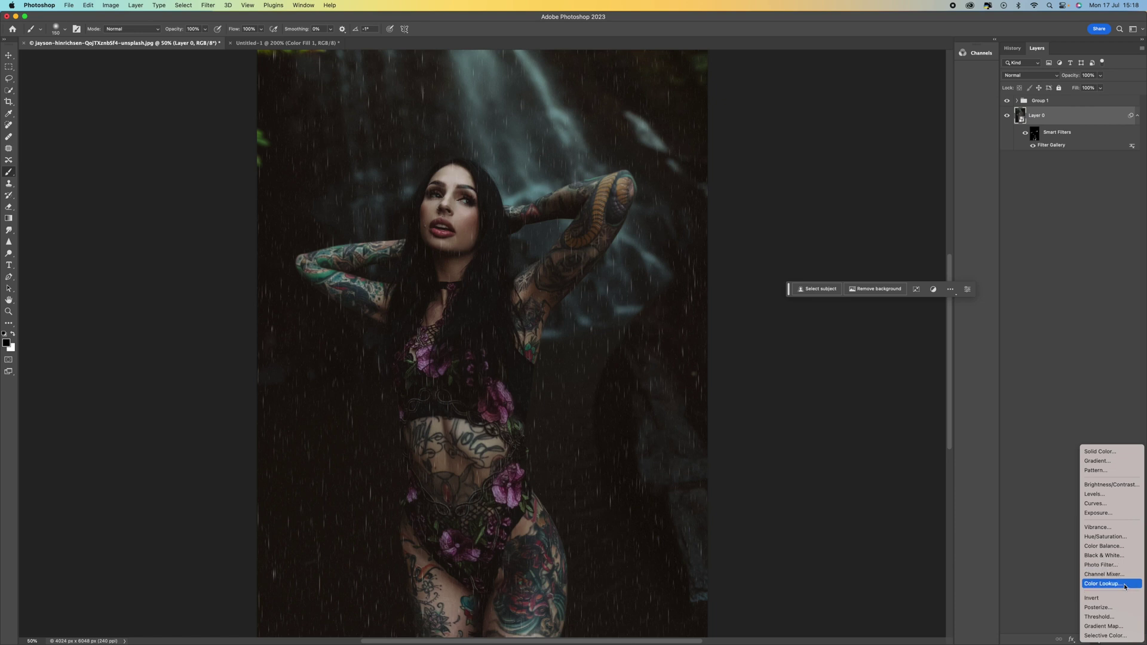
Add a Color Lookup layer set to HorrorBlue.3DL, after briefly trying Moonlight.3DL
click(1104, 584)
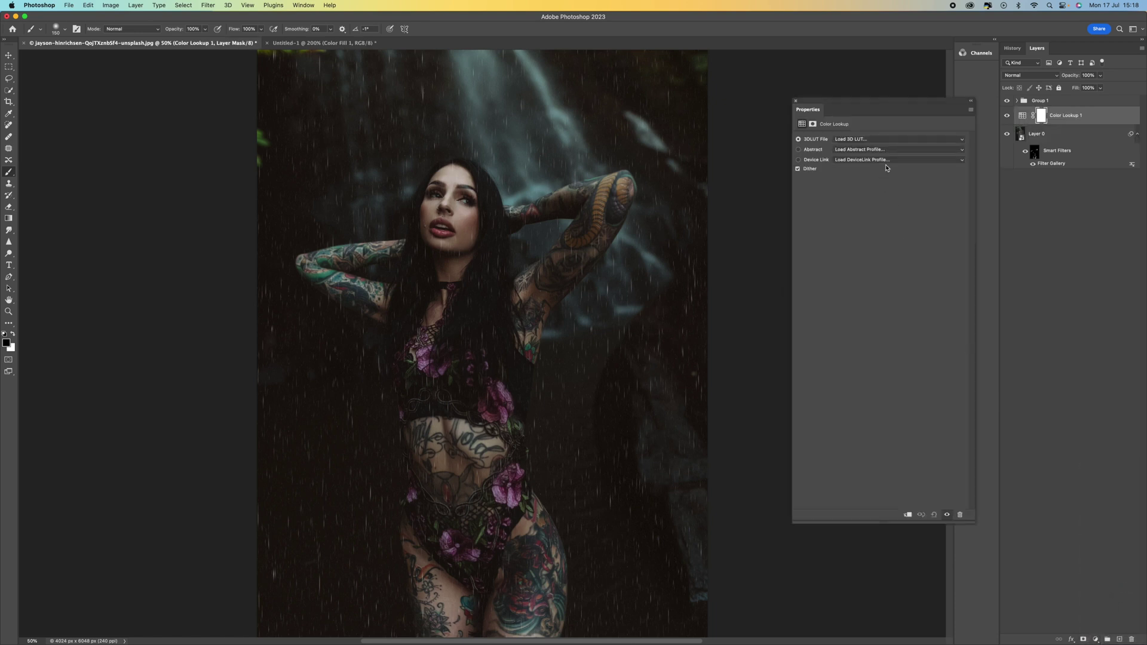
click(891, 140)
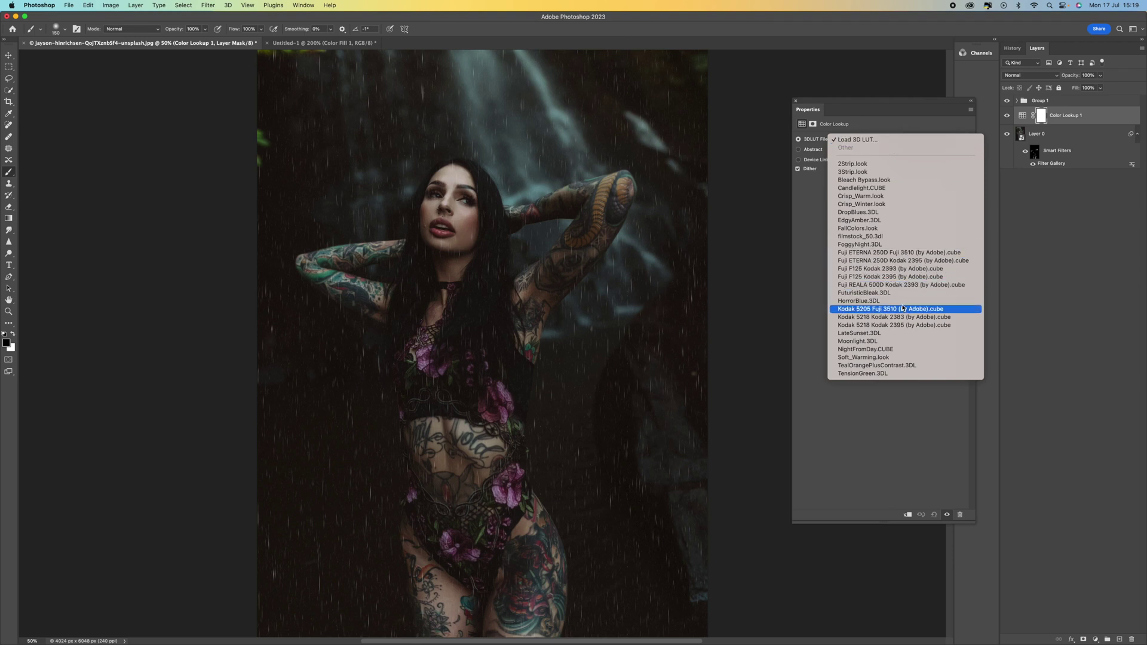
click(904, 304)
click(895, 139)
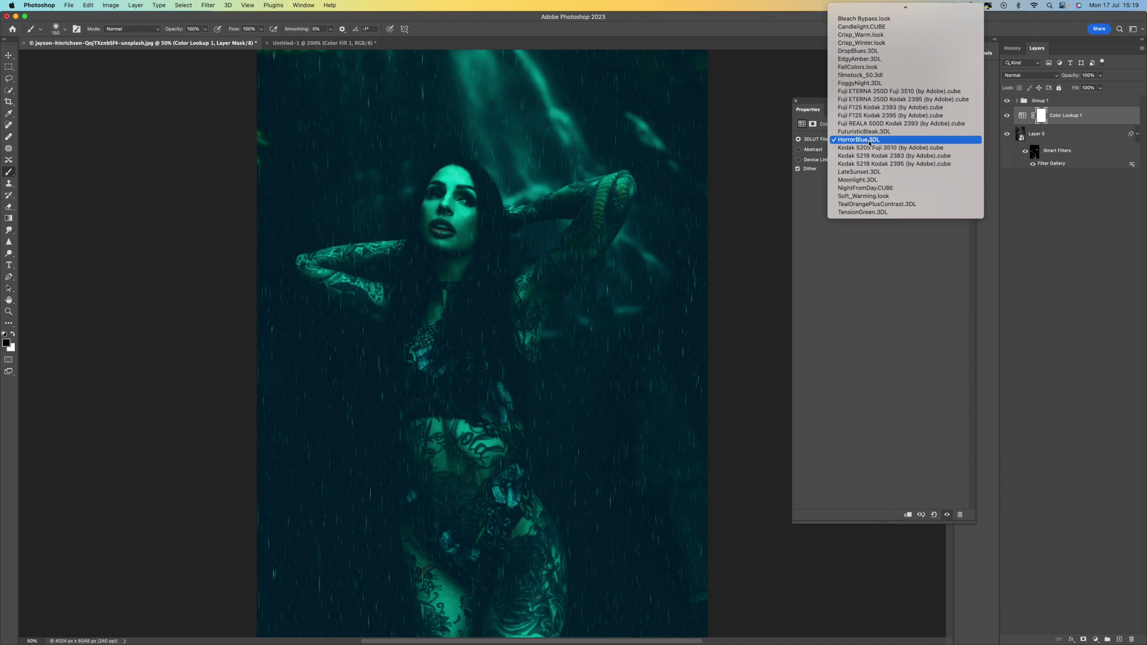
click(886, 182)
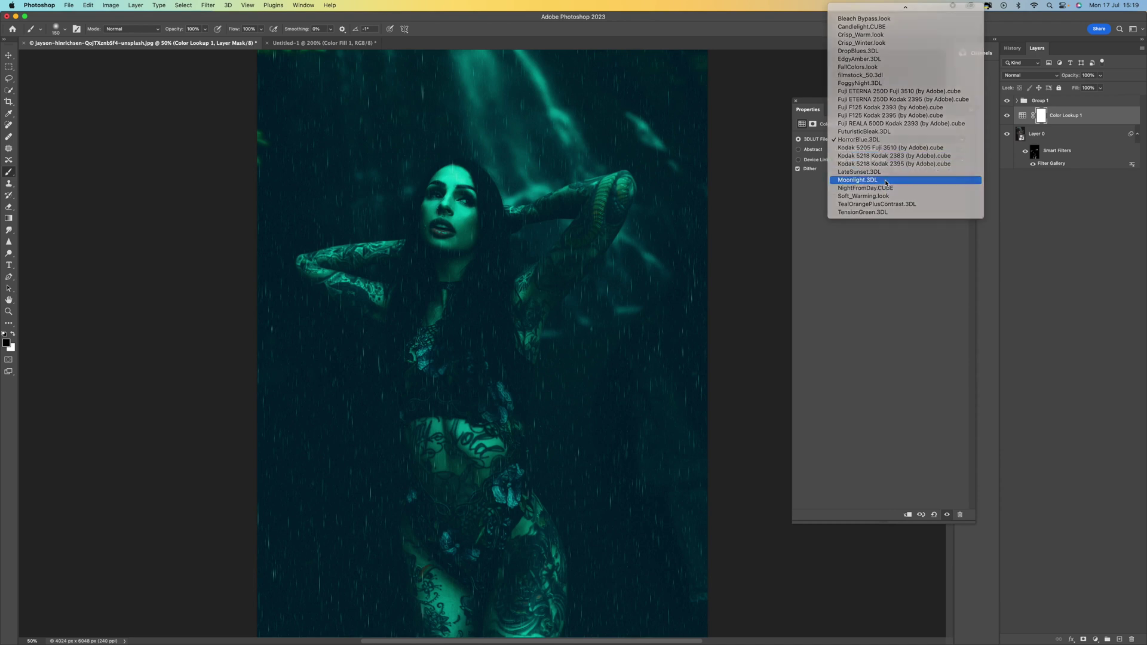
click(896, 139)
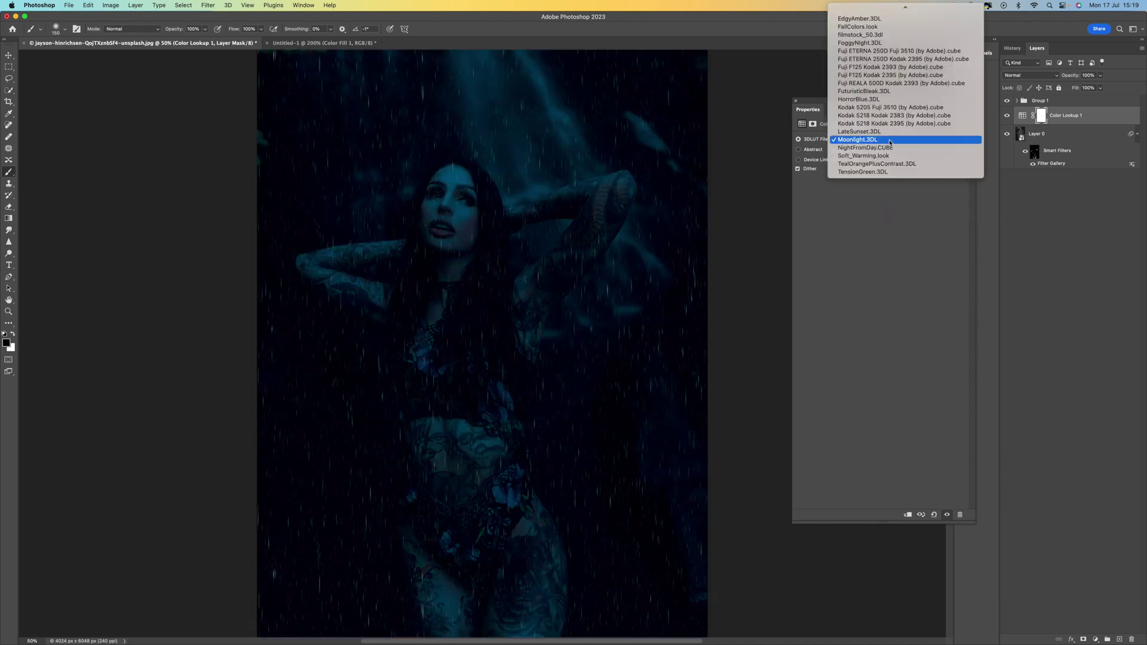
click(894, 100)
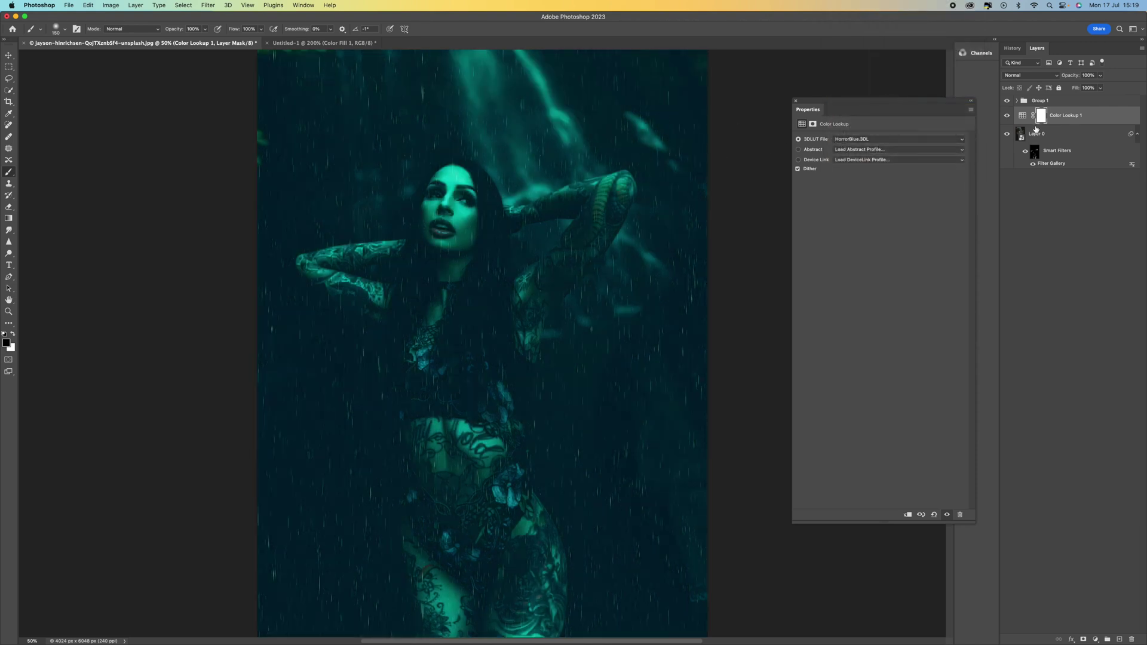
click(1100, 88)
Fade the Color Lookup 1 layer's opacity down to 13%
drag(1090, 89, 1067, 89)
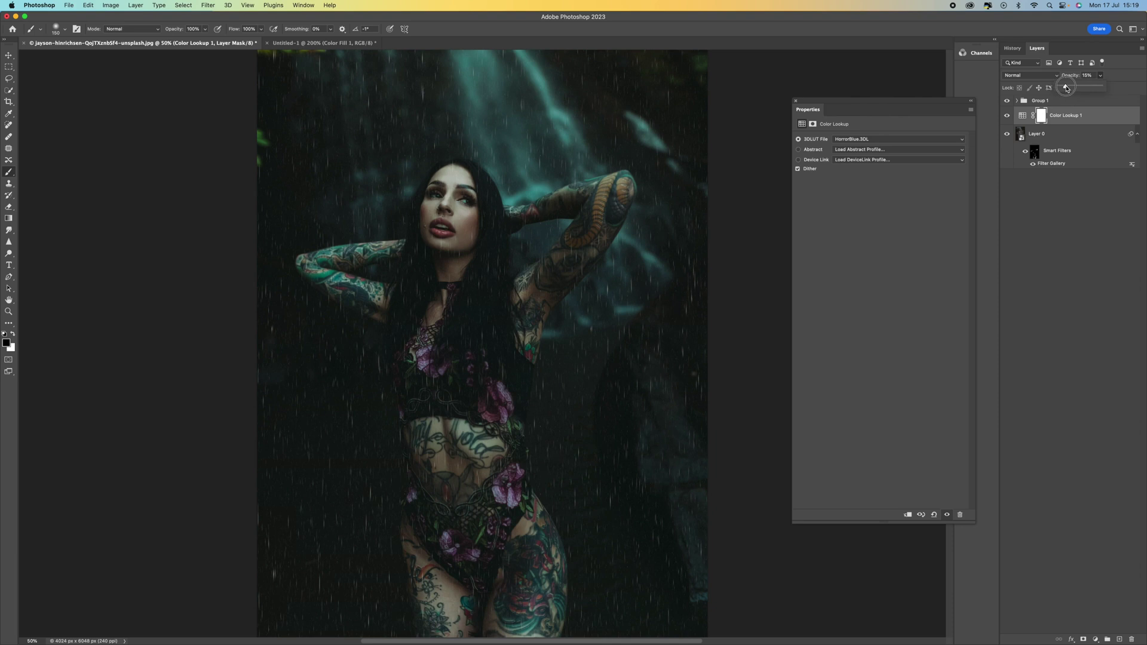
drag(1066, 88, 1066, 89)
click(1065, 89)
drag(1066, 88, 1065, 88)
Close Properties, deselect Color Lookup 1 and show the History panel
click(795, 100)
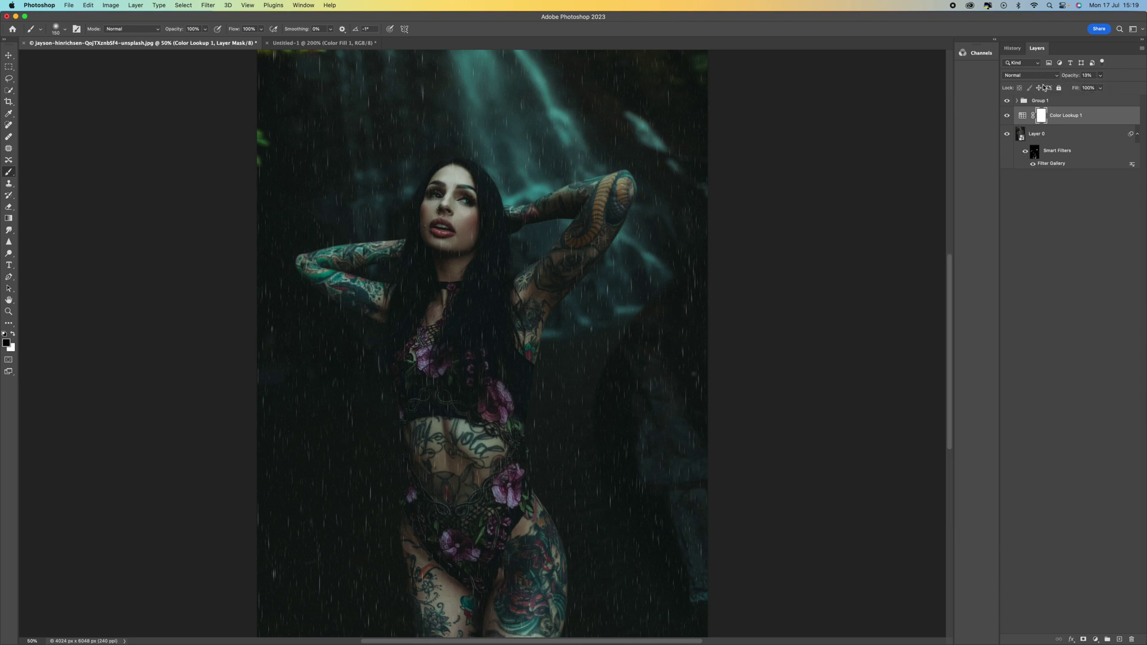
click(1055, 190)
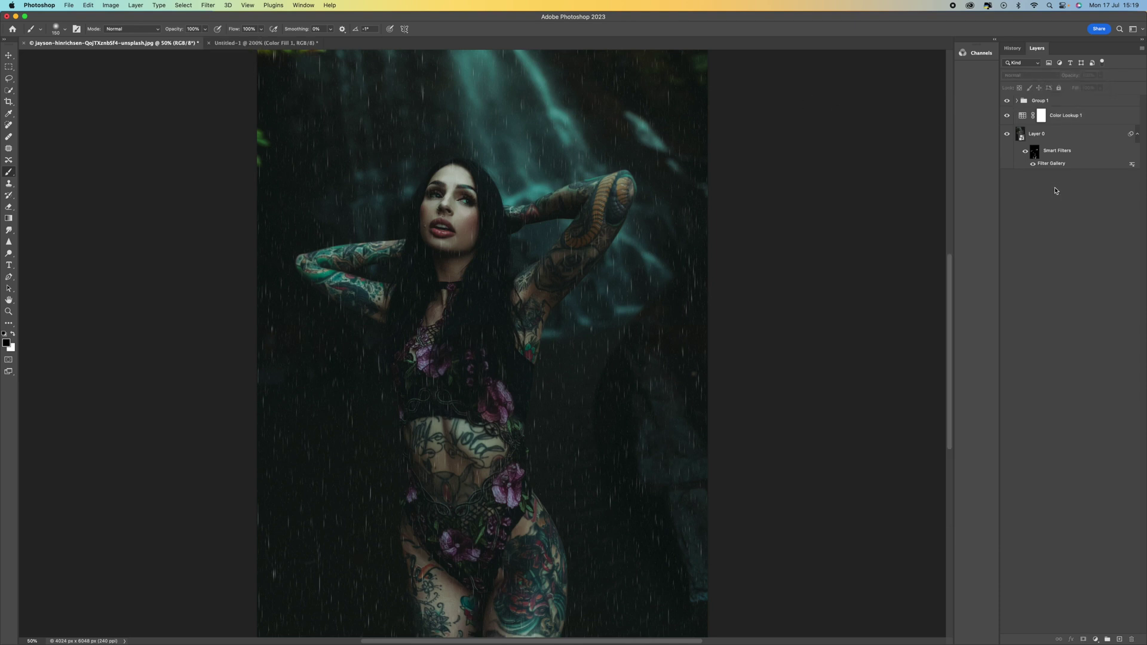
click(1012, 49)
Create Snapshot 2 and compare it against the original photo
click(1117, 640)
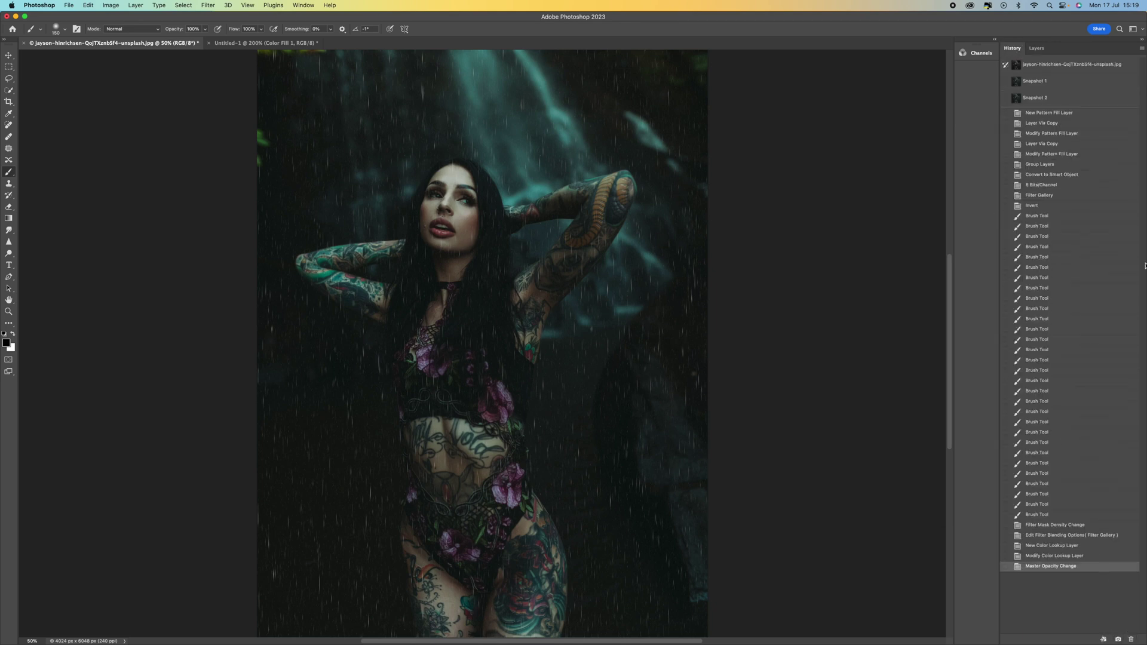
click(1069, 67)
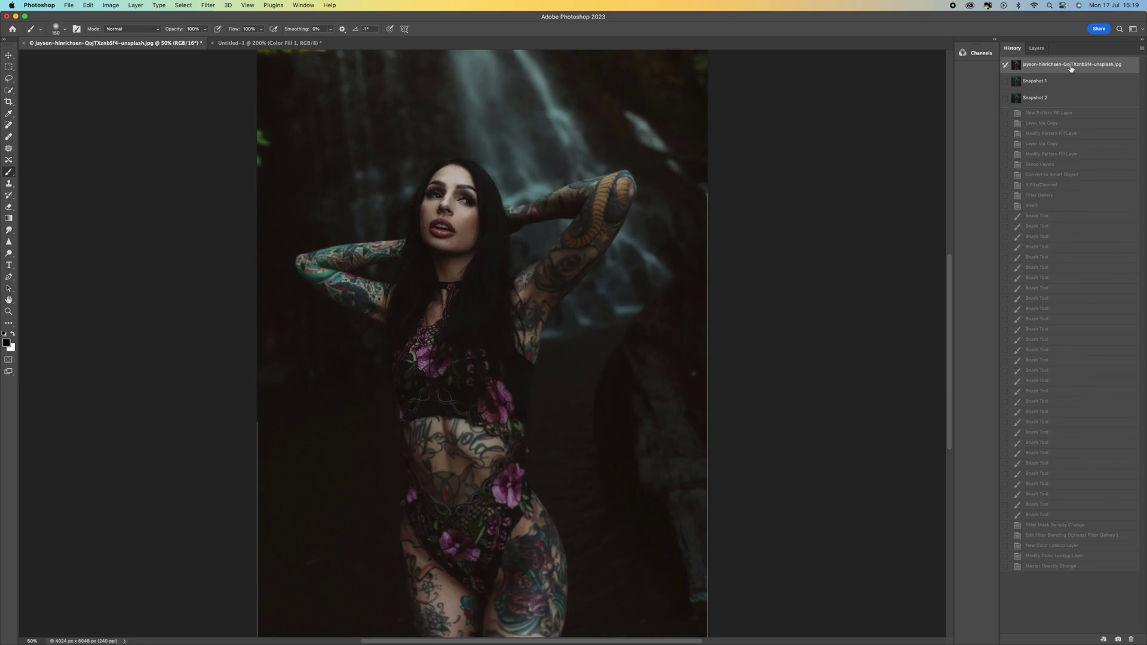
click(1058, 101)
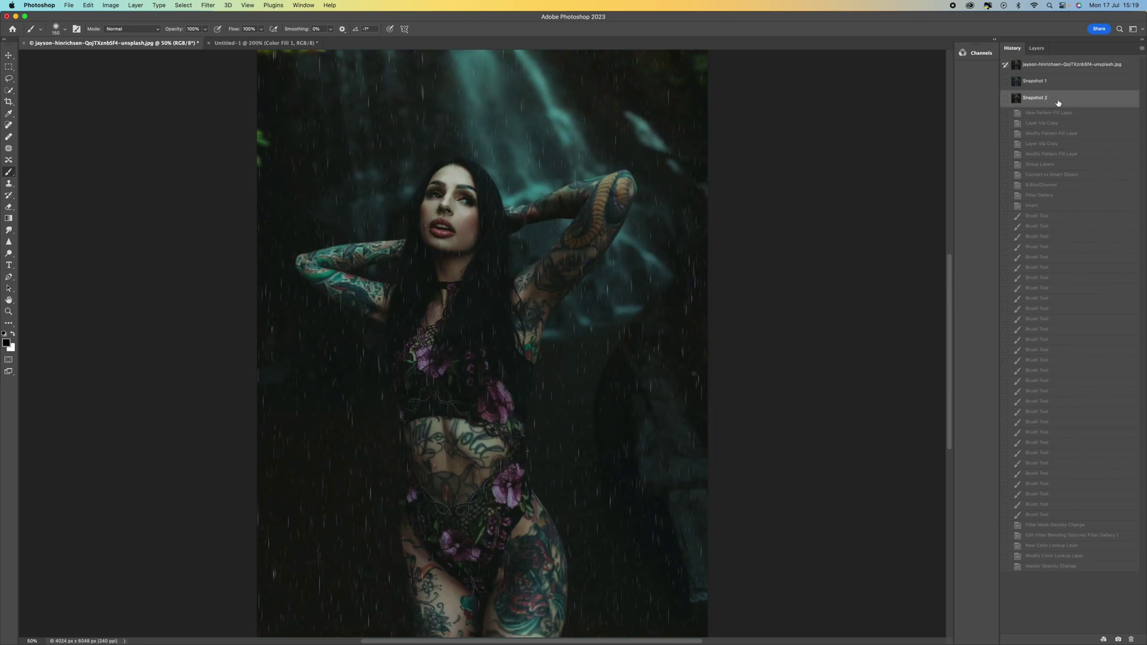
Flip between Snapshot 1, Snapshot 2 and the original to compare the graded look
click(1058, 85)
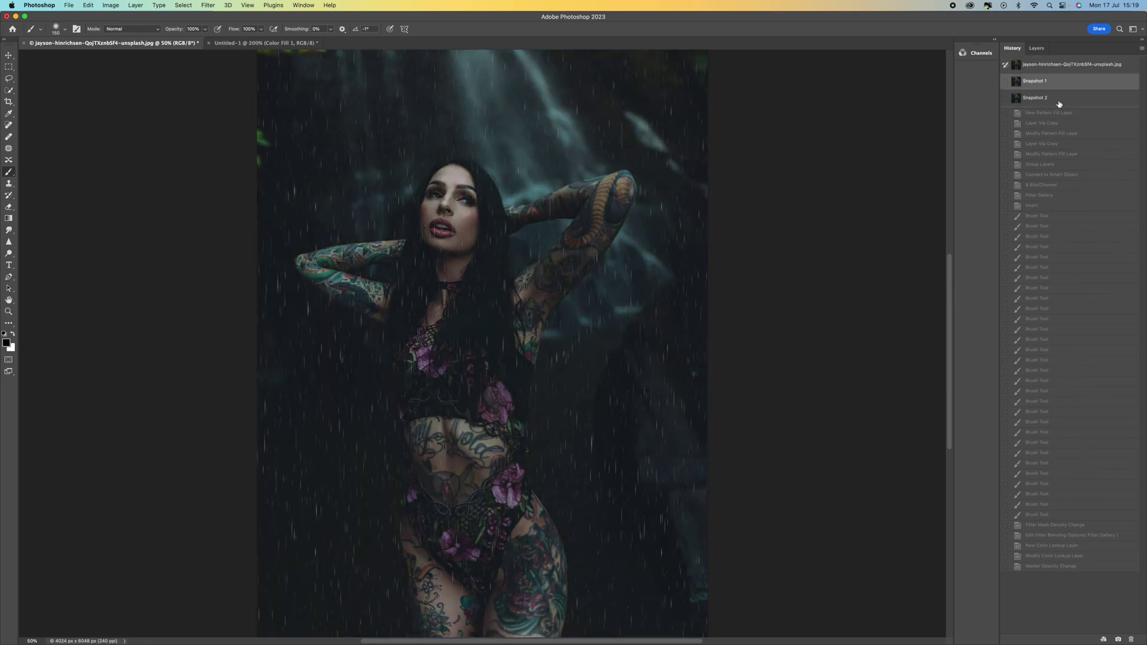
click(1058, 101)
click(1057, 83)
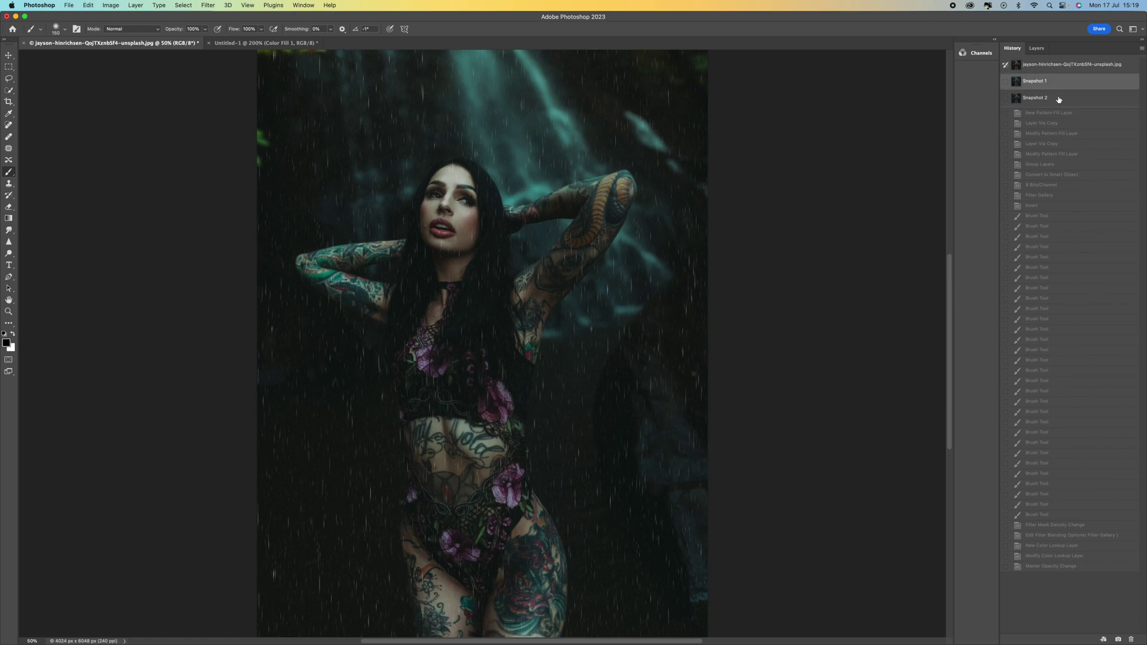
click(1058, 103)
click(1071, 70)
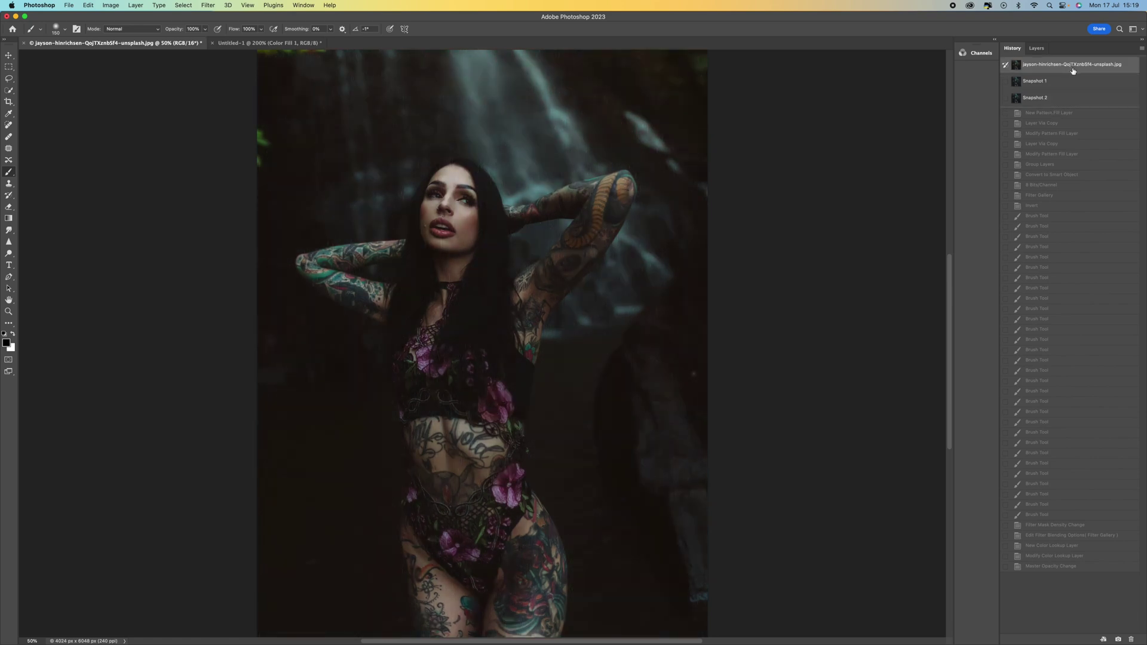
click(1068, 105)
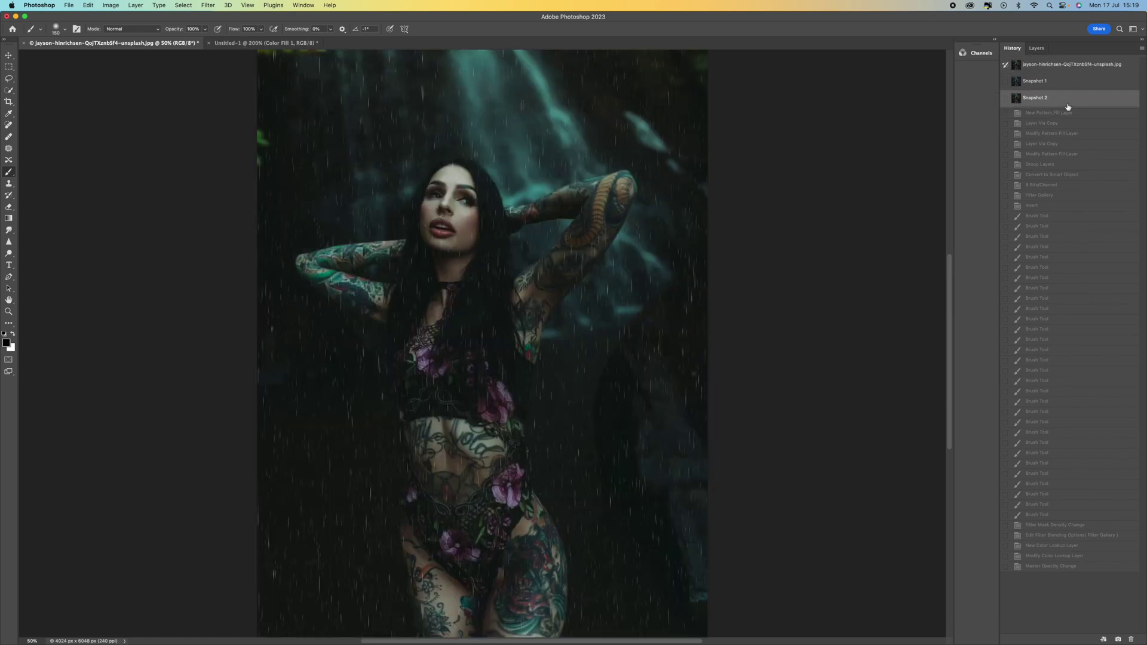